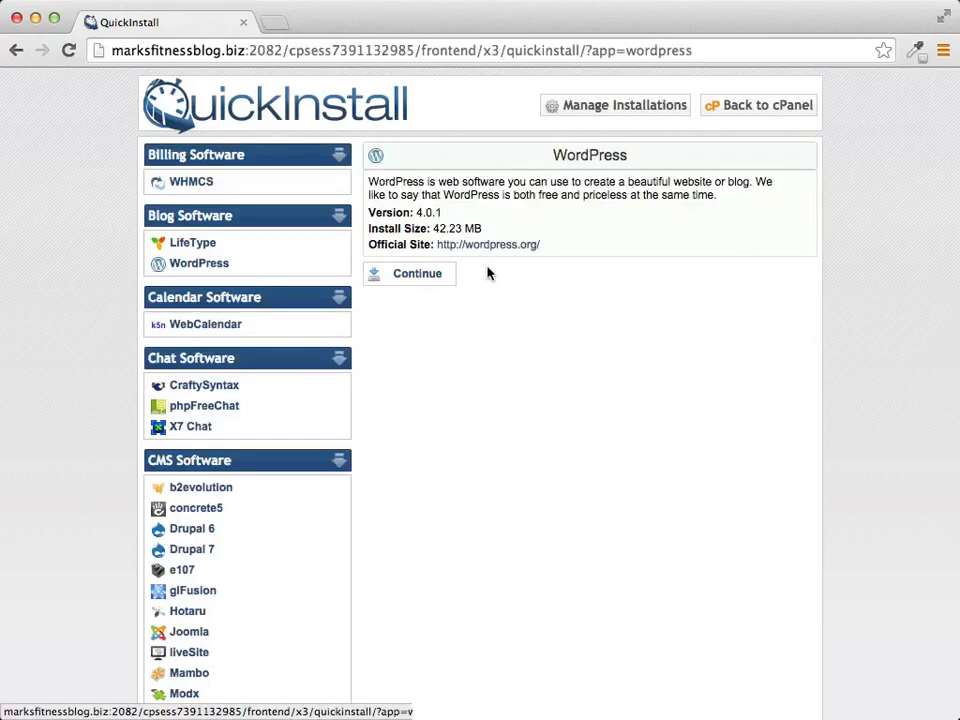
# Step: Open the Install WordPress form from the QuickInstall WordPress page
pyautogui.click(417, 274)
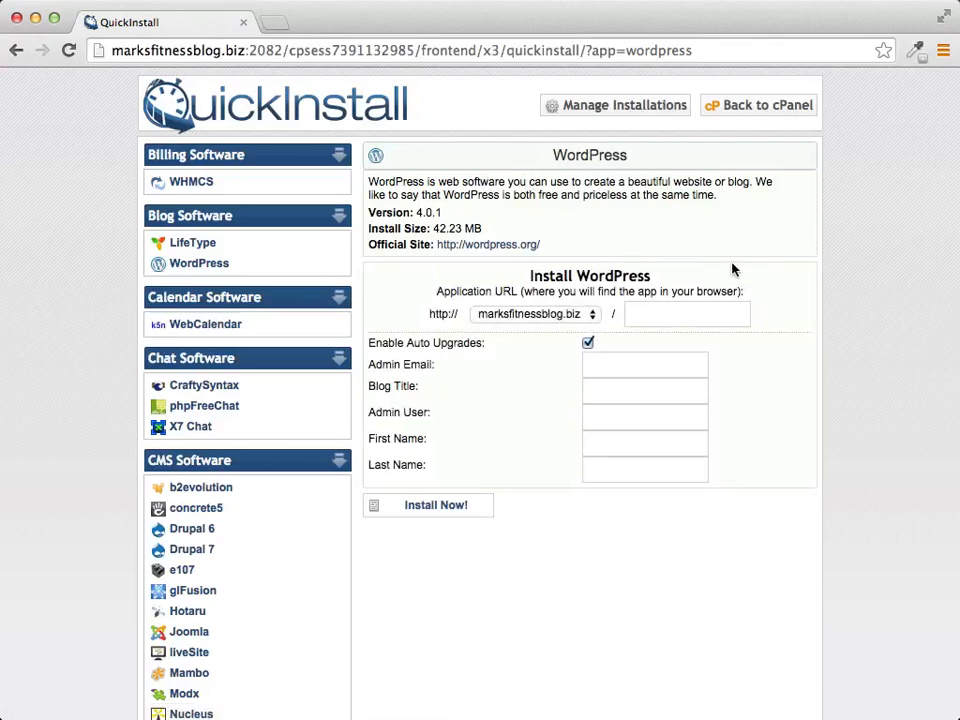
# Step: Fill in the admin email and set the blog title to 'Marks Fitness Blog'
pyautogui.scroll(-3, 732, 270)
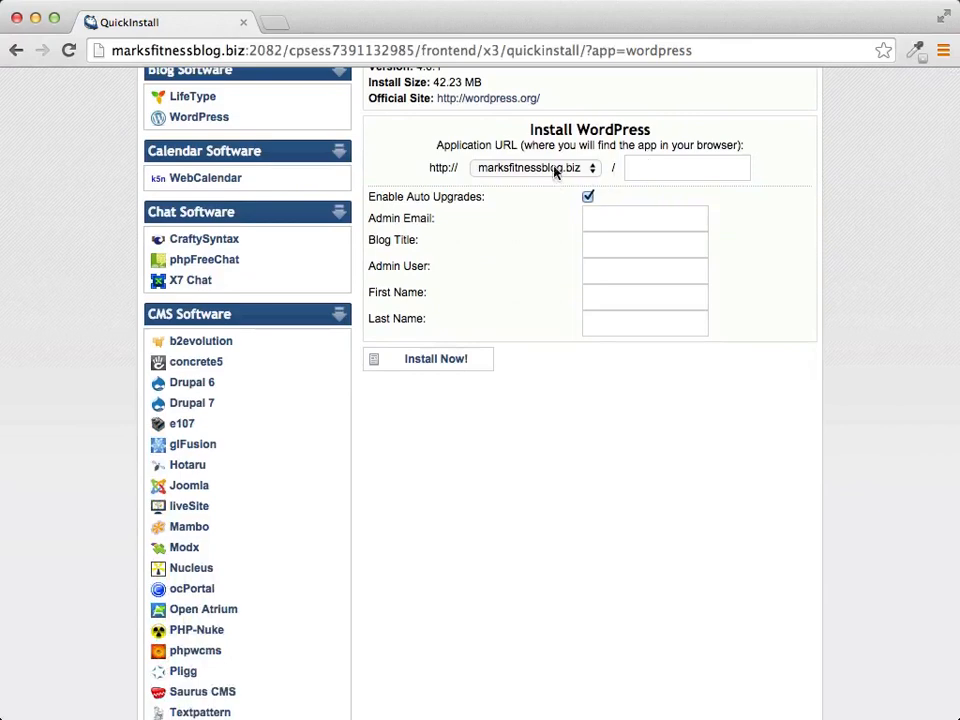
pyautogui.click(655, 167)
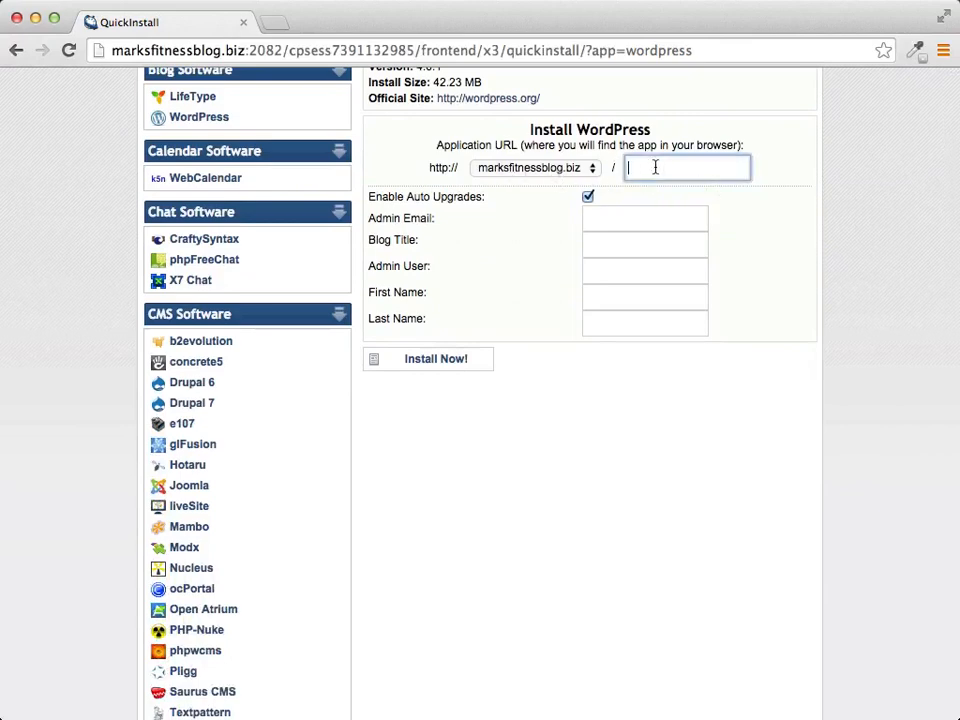
pyautogui.click(625, 223)
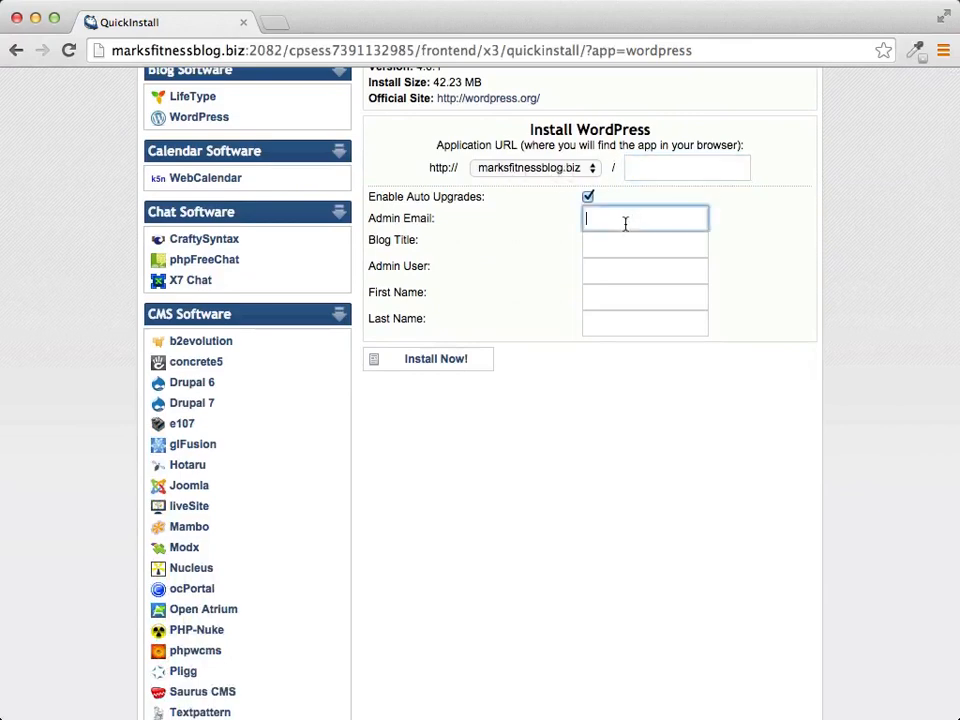
pyautogui.write('ma')
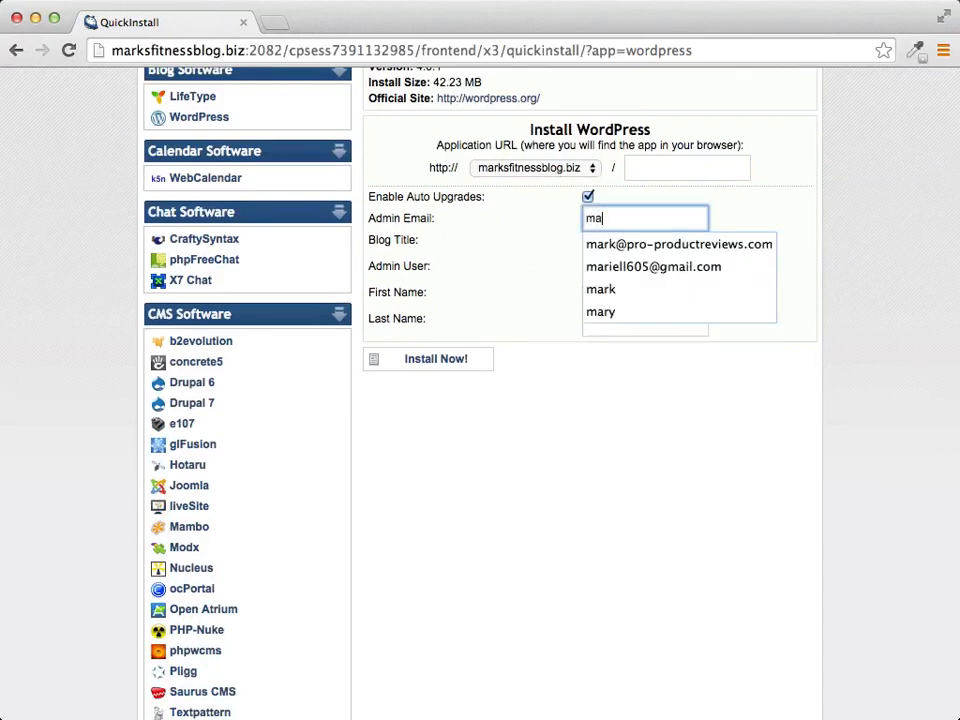
pyautogui.write('rk')
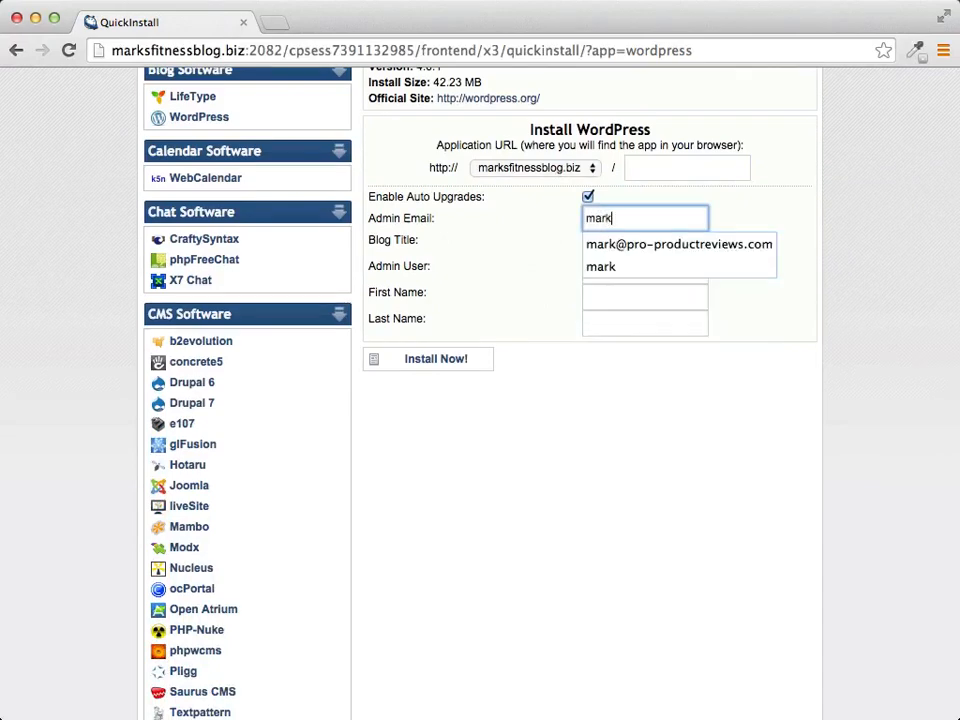
pyautogui.click(669, 248)
pyautogui.click(637, 244)
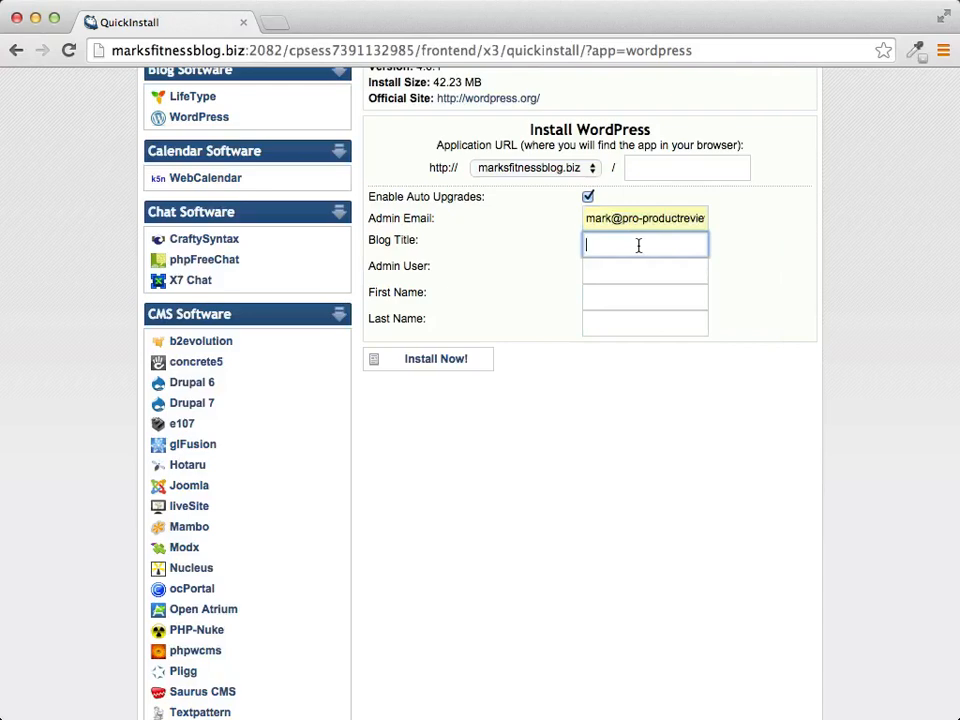
pyautogui.write('B')
pyautogui.press('BackSpace')
pyautogui.write('Marks Fitness Blog')
# Step: Enter the admin username and the owner's first and last name, then start the install
pyautogui.click(659, 273)
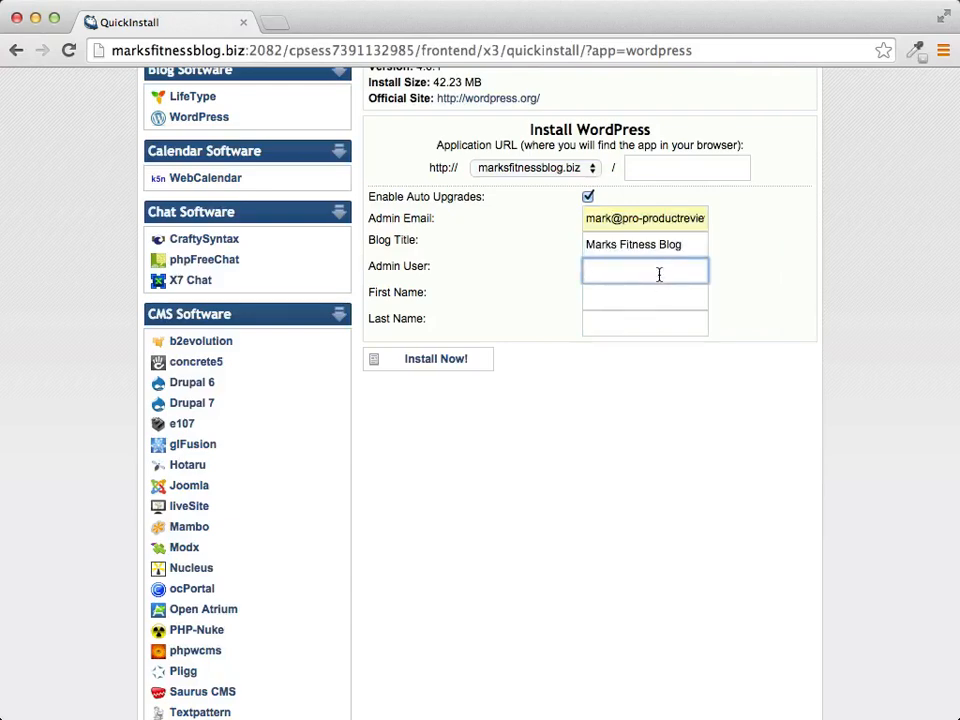
pyautogui.write('mark')
pyautogui.click(628, 296)
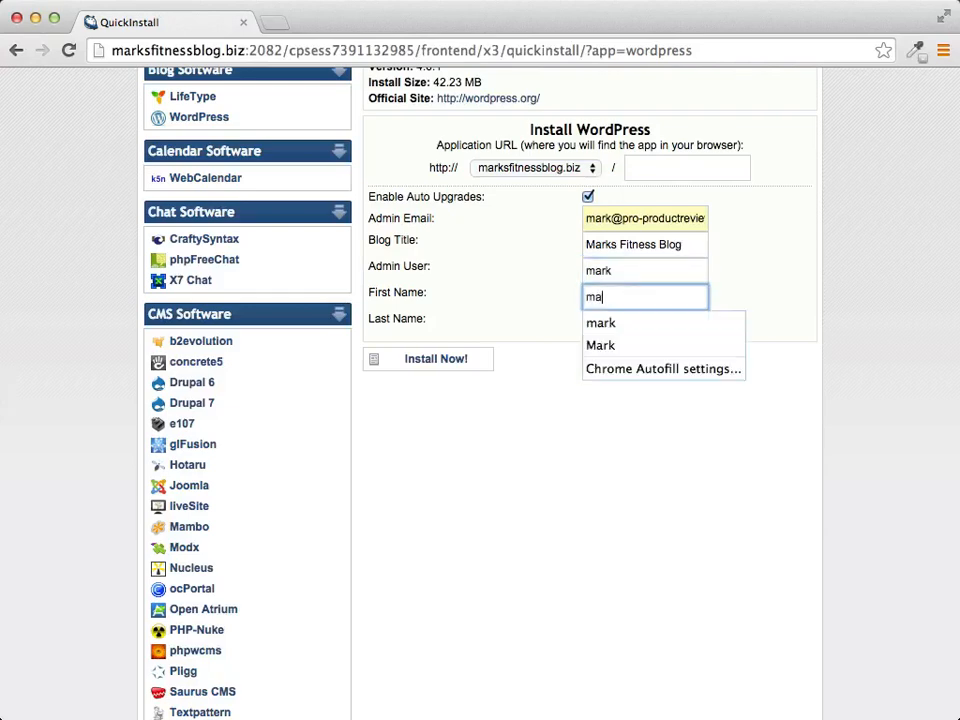
pyautogui.press('Tab')
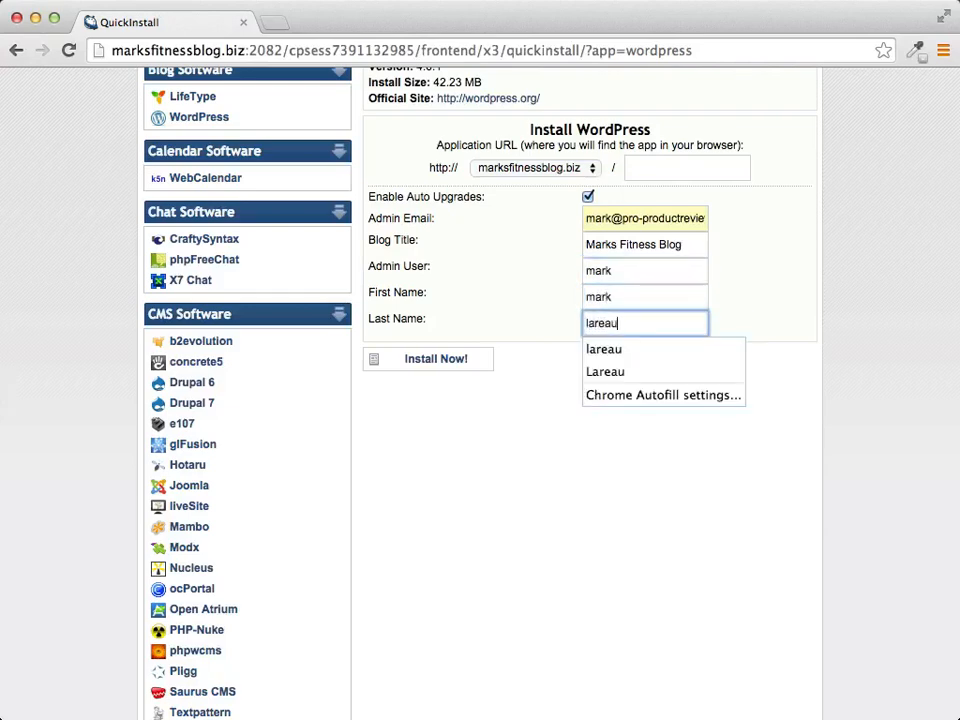
pyautogui.click(799, 375)
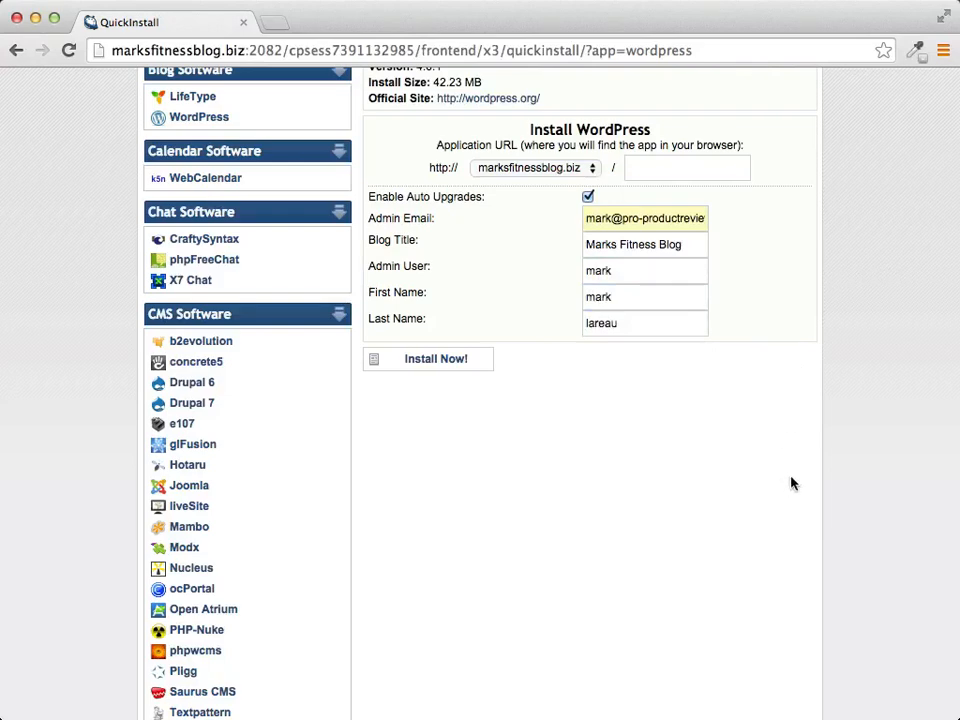
pyautogui.click(434, 362)
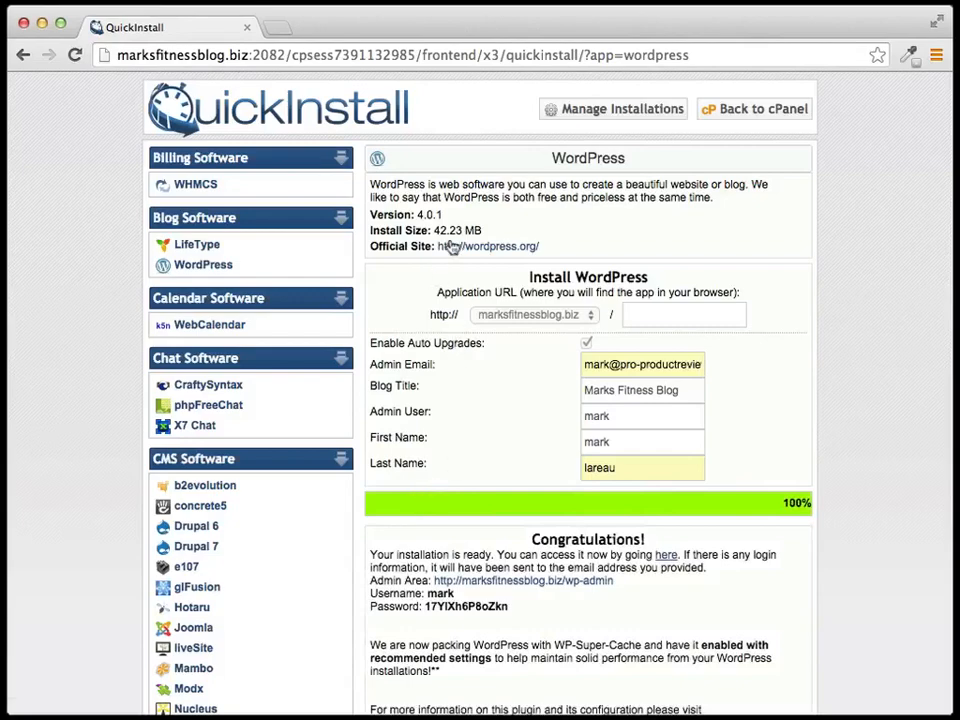
# Step: Select the generated admin password in the completed install's Congratulations details
pyautogui.scroll(-3, 670, 206)
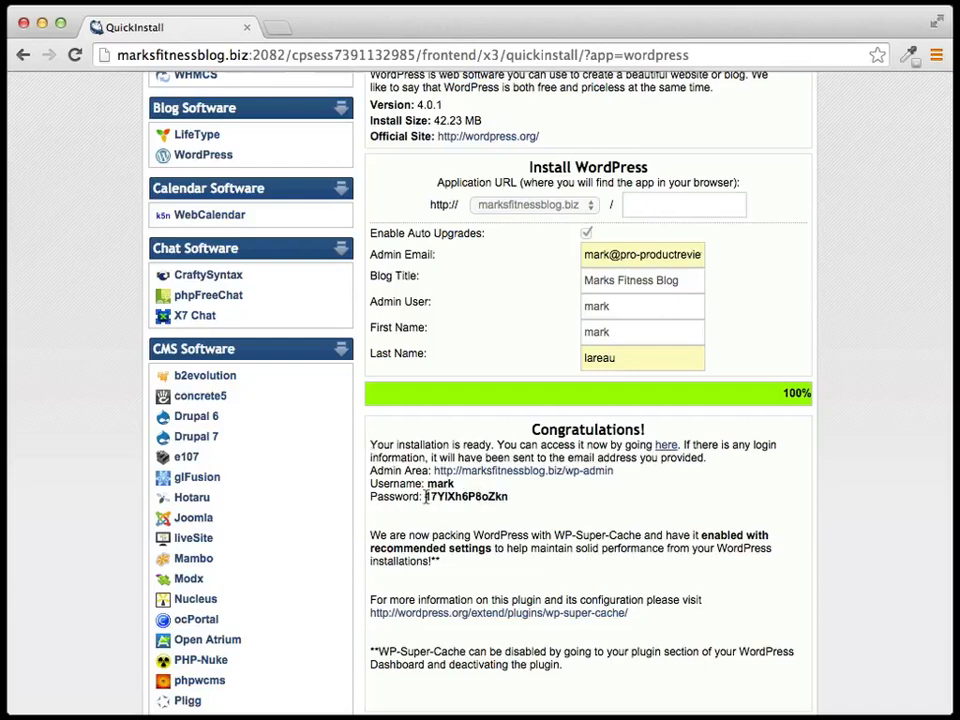
pyautogui.moveTo(427, 496); pyautogui.dragTo(508, 496)
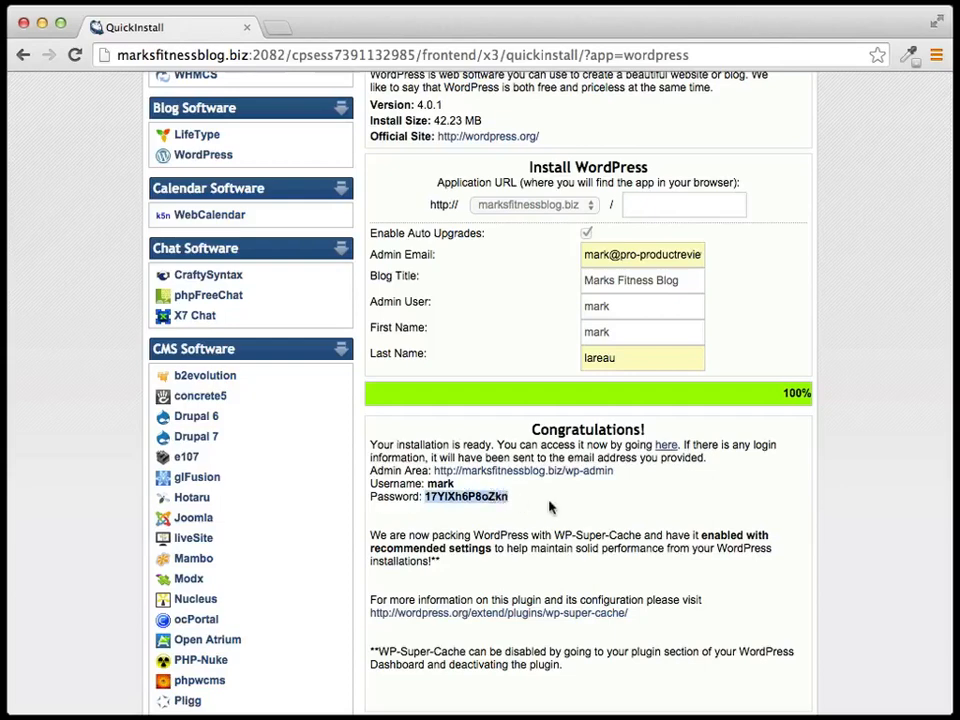
pyautogui.click(552, 509)
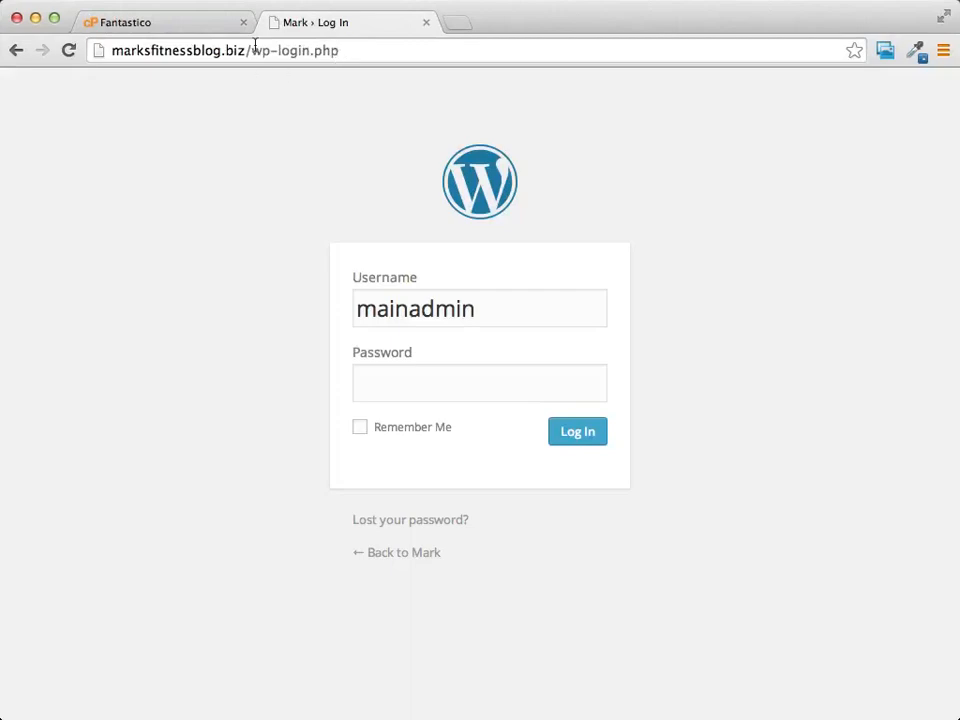
# Step: Log in to the blog's WordPress admin with the generated password
pyautogui.click(470, 387)
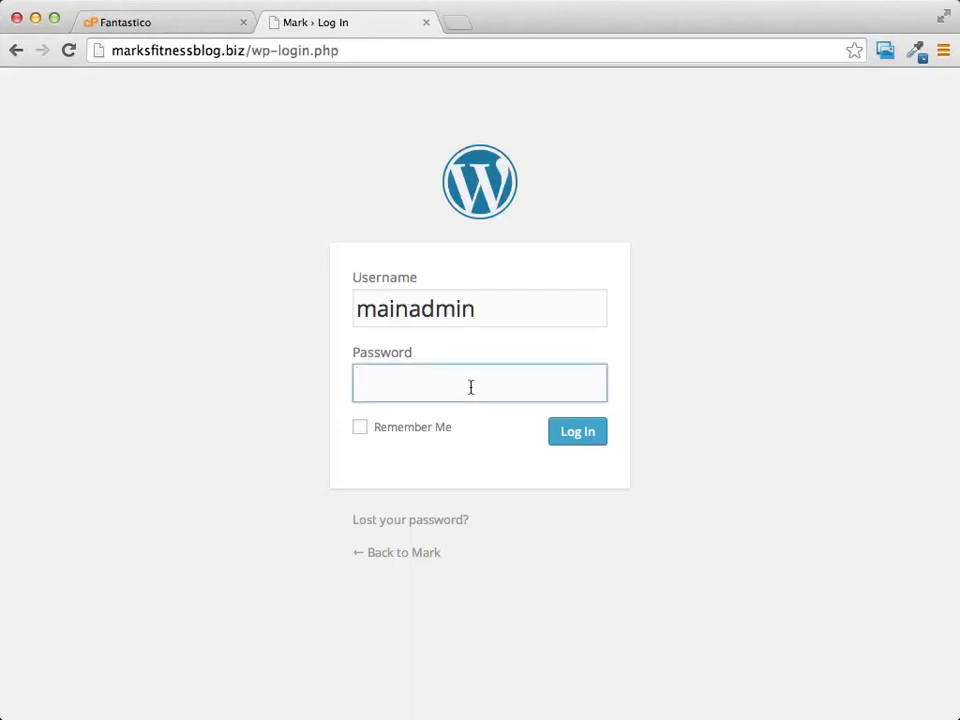
pyautogui.write('••••••••')
pyautogui.click(571, 433)
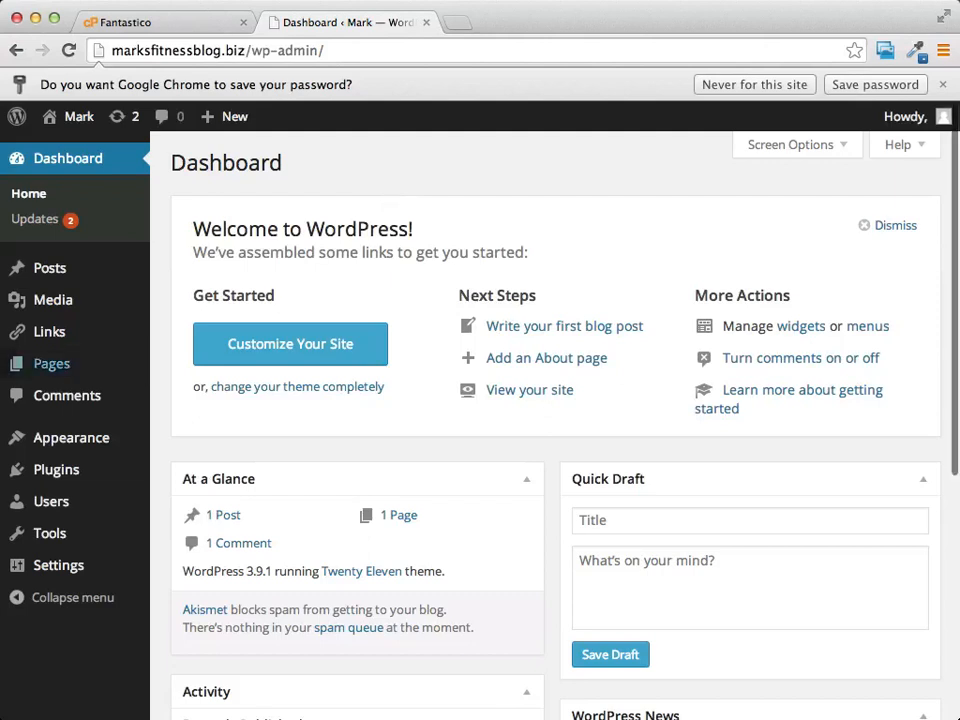
pyautogui.moveTo(43, 369)
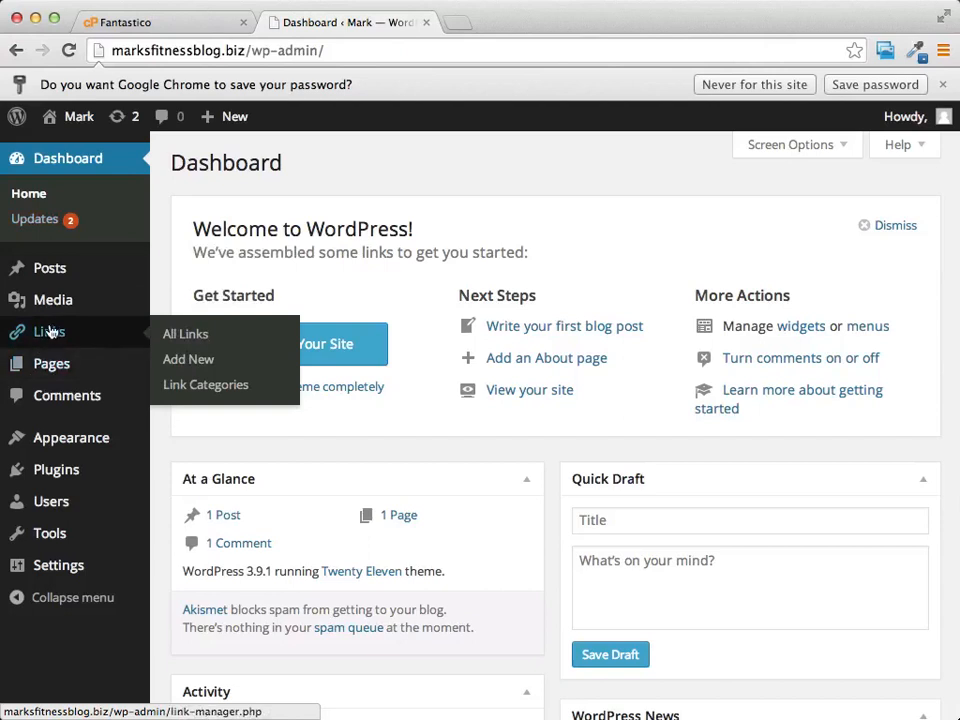
pyautogui.moveTo(95, 312)
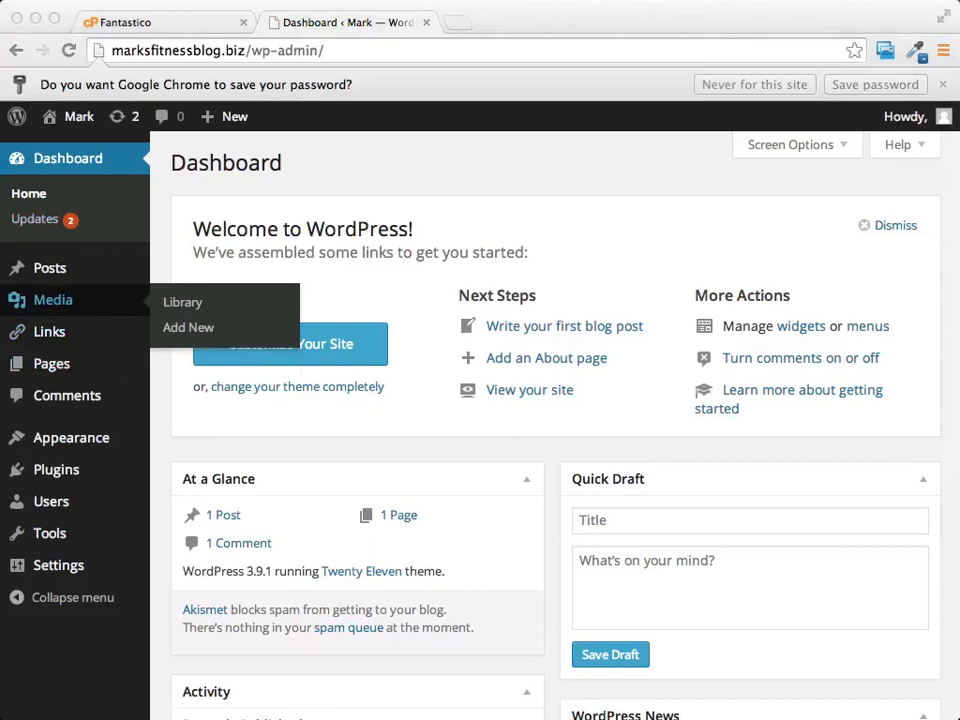
pyautogui.click(612, 210)
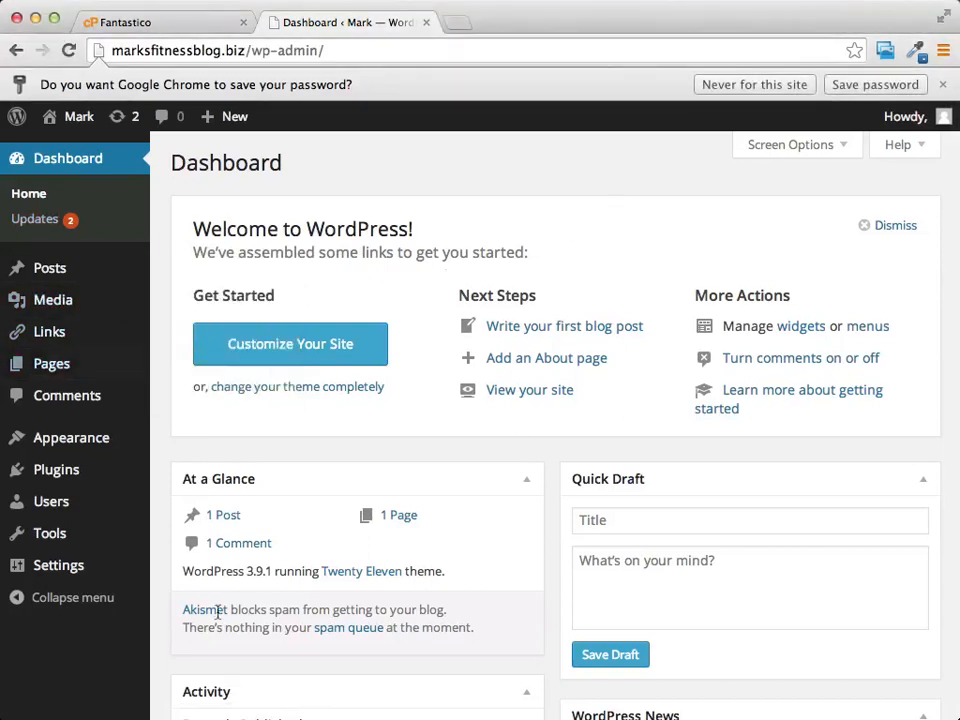
pyautogui.moveTo(43, 570)
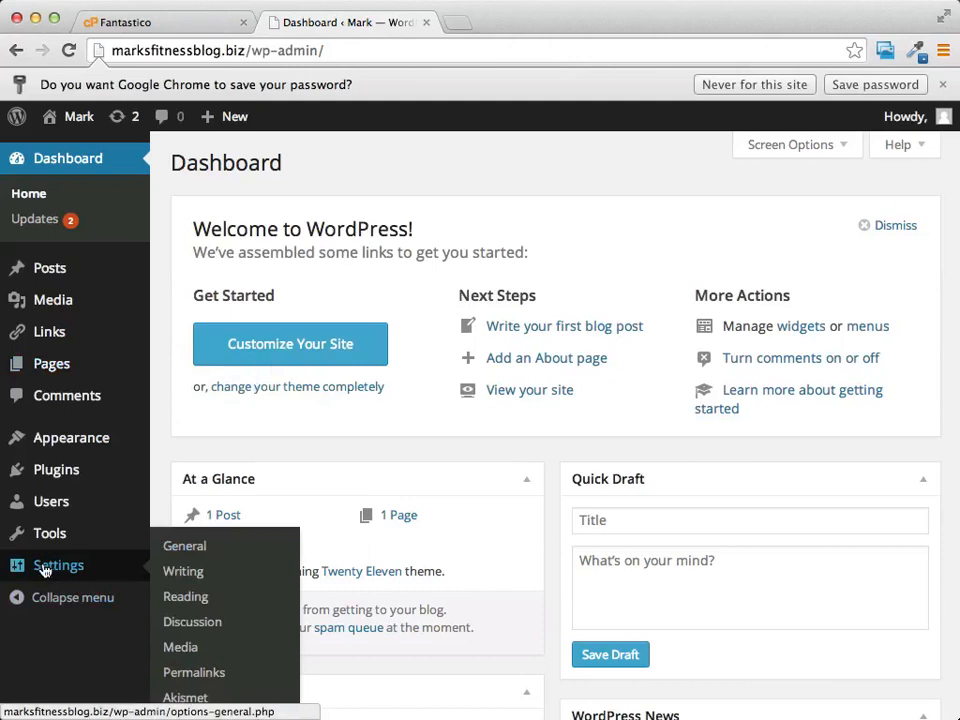
pyautogui.scroll(-5, 130, 466)
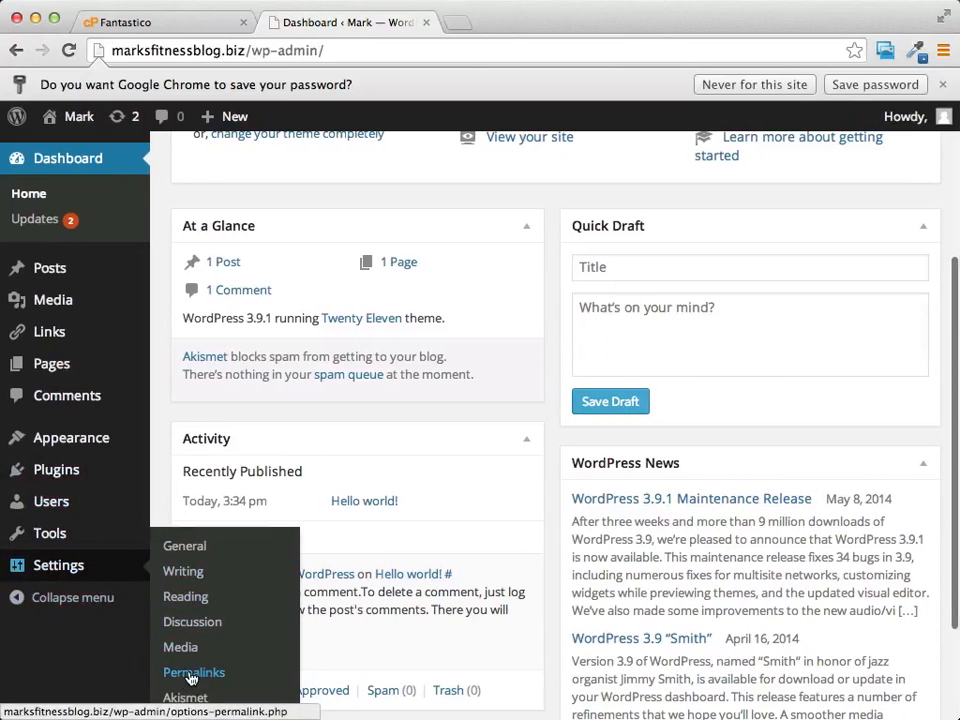
# Step: Switch the permalinks to the Post name structure (/%postname%/) and save the change
pyautogui.click(192, 678)
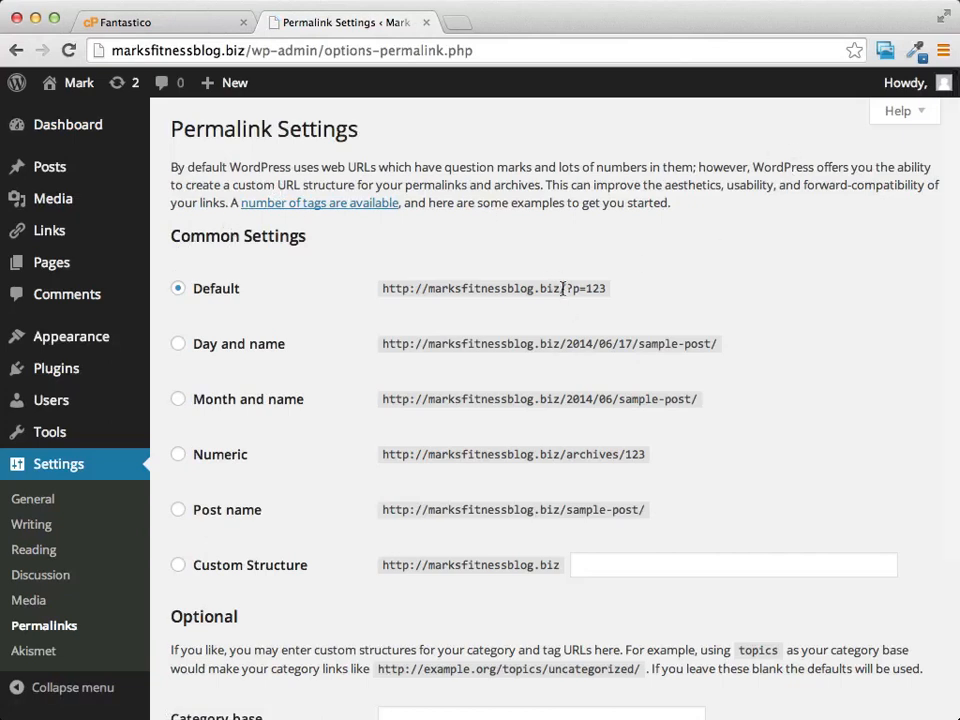
pyautogui.moveTo(567, 288); pyautogui.dragTo(610, 288)
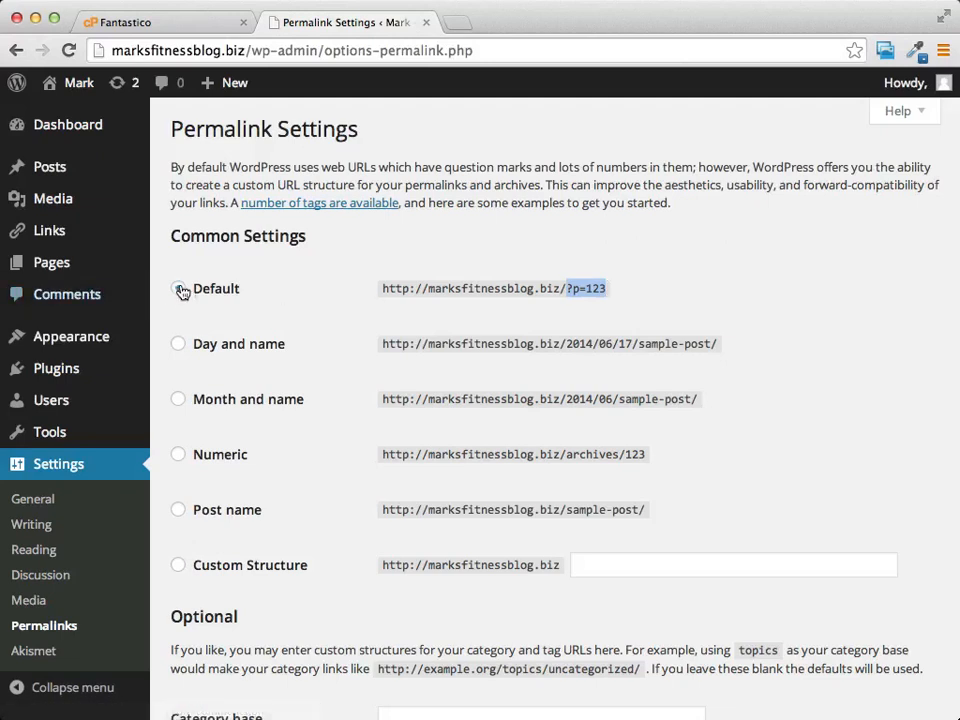
pyautogui.click(179, 511)
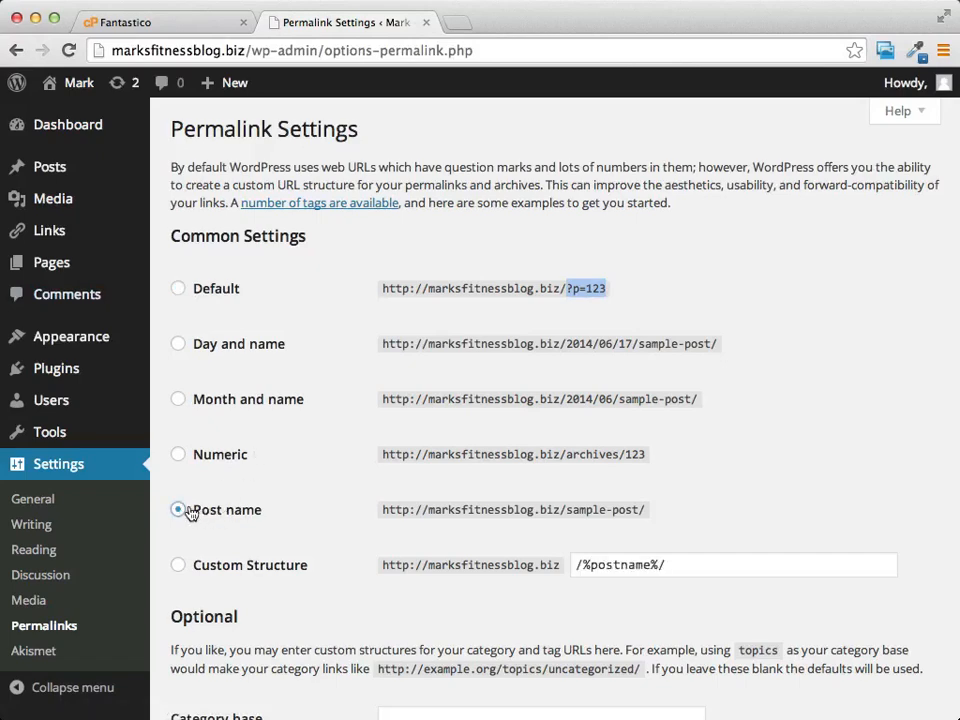
pyautogui.scroll(-2, 613, 487)
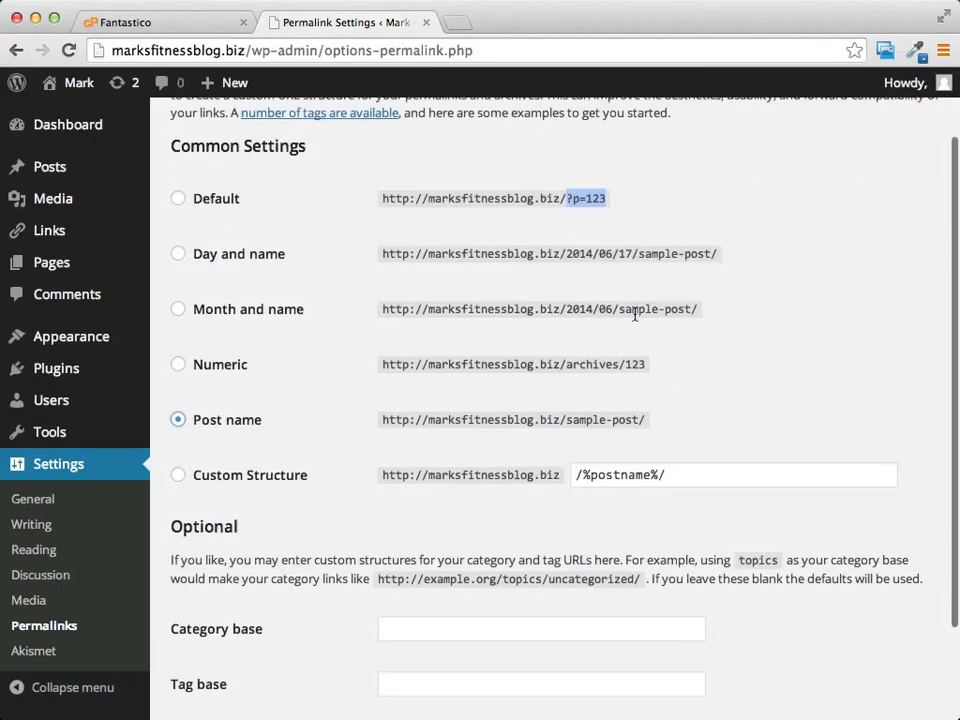
pyautogui.scroll(-1, 510, 380)
pyautogui.scroll(-3, 620, 437)
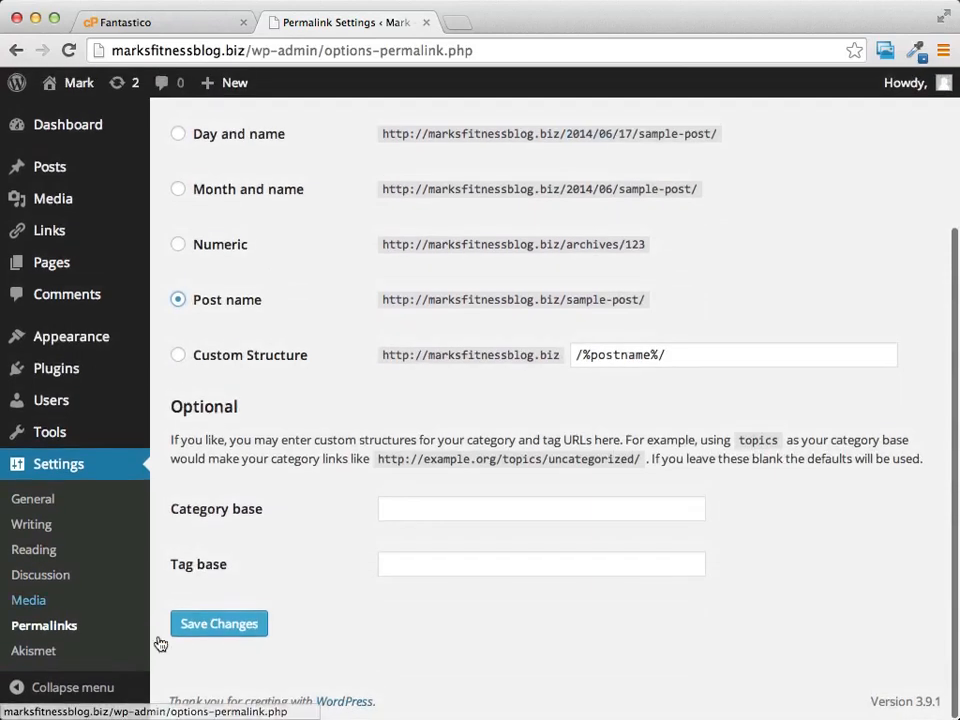
pyautogui.click(205, 634)
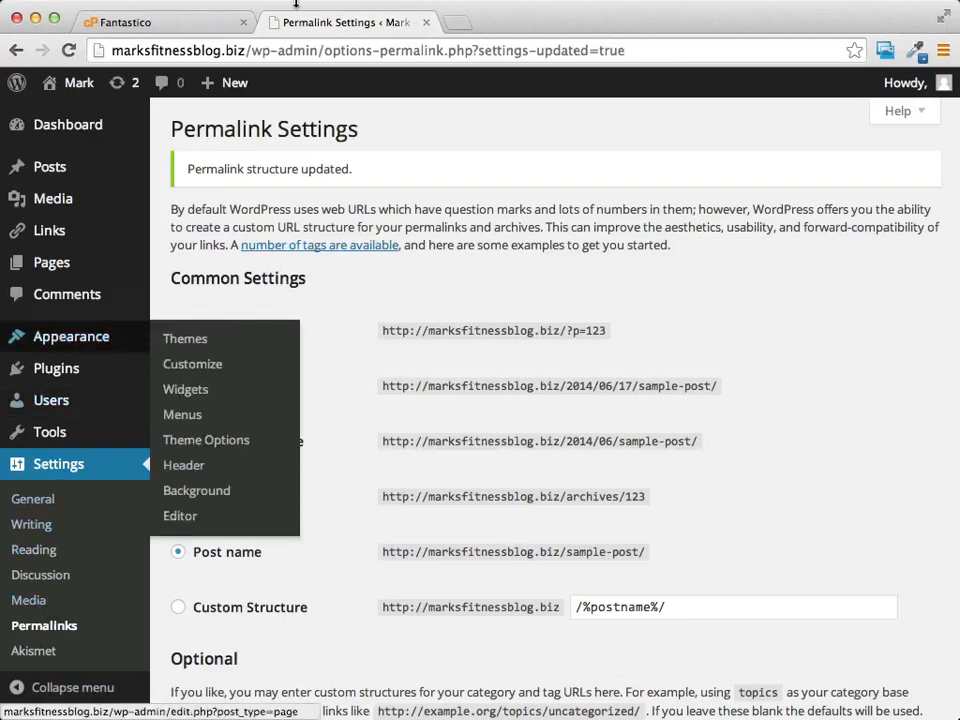
# Step: Go to the Dashboard and copy the site's domain from the address bar
pyautogui.scroll(2, 525, 257)
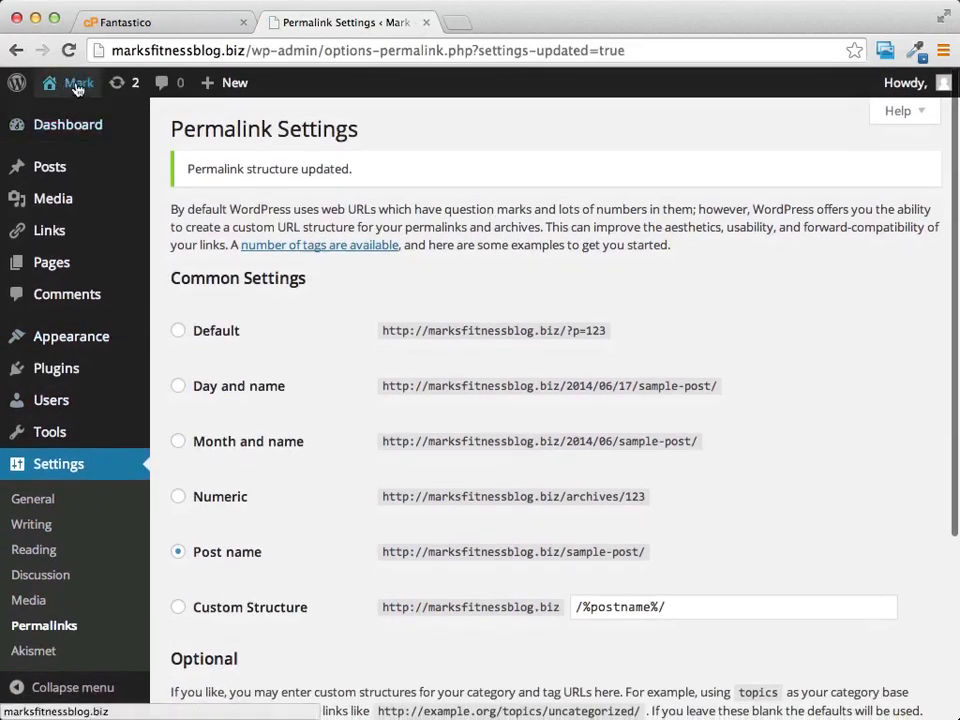
pyautogui.moveTo(15, 90)
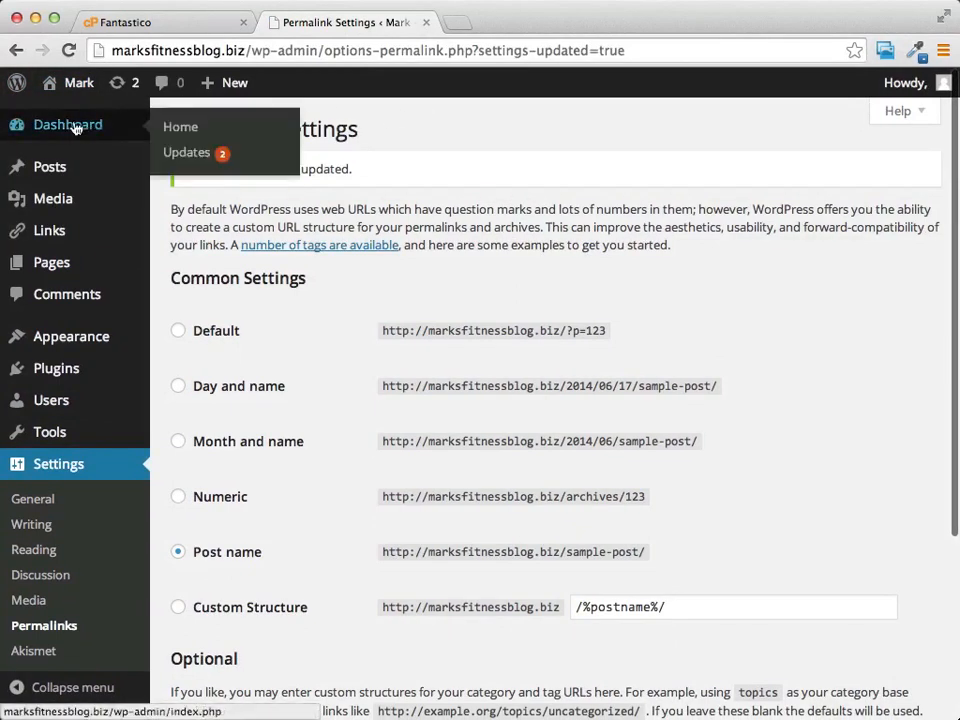
pyautogui.click(75, 128)
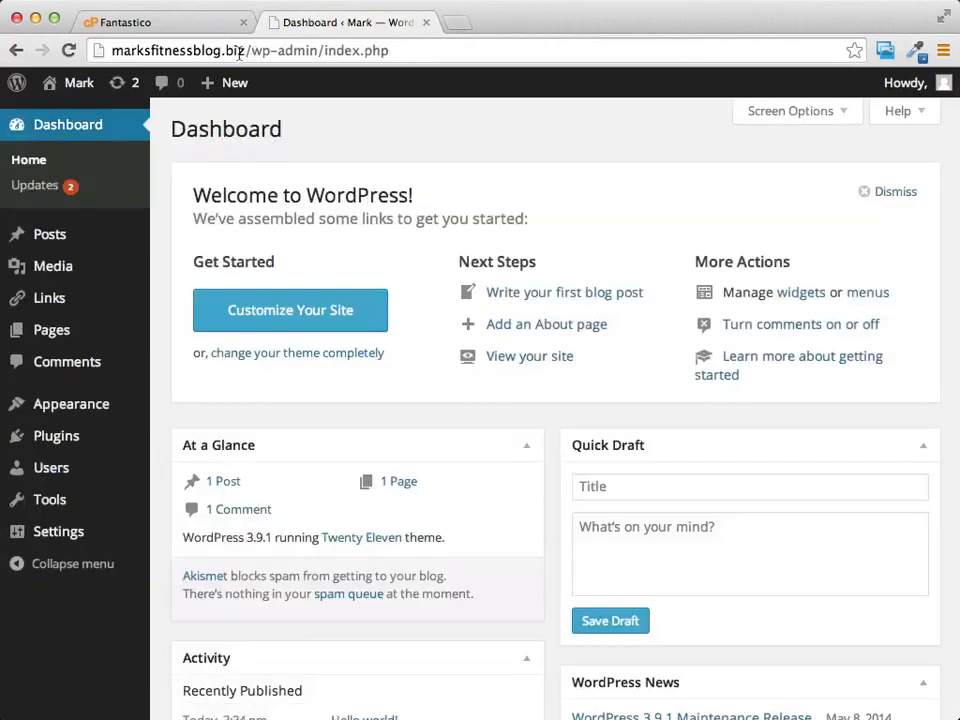
pyautogui.moveTo(248, 50); pyautogui.dragTo(108, 60)
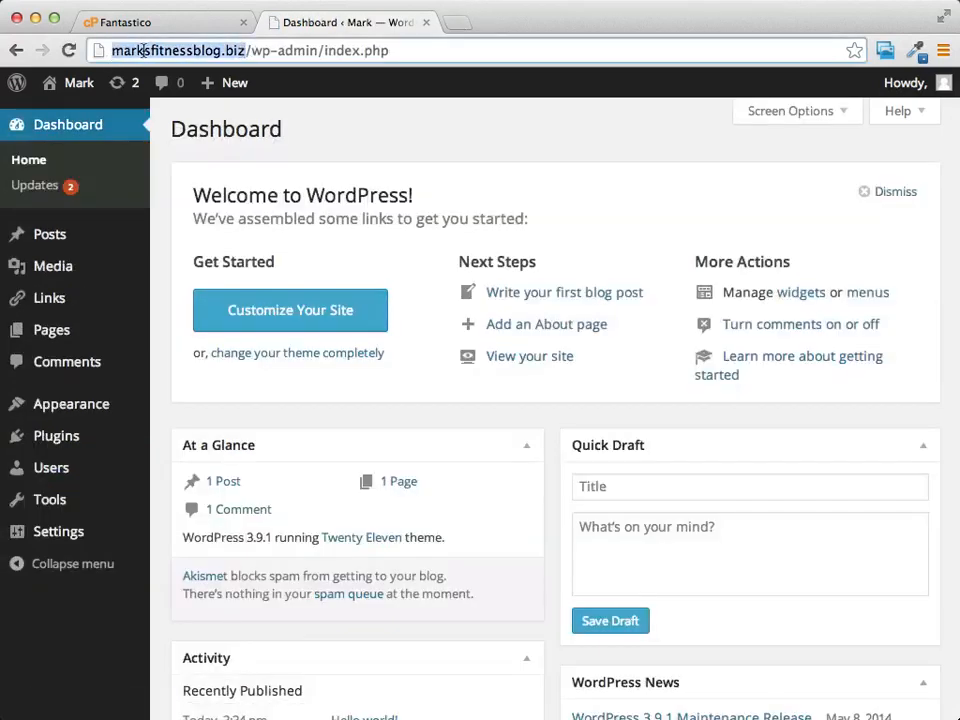
pyautogui.rightClick(145, 55)
pyautogui.click(214, 73)
# Step: Load the live blog in a new tab, look it over, and return to the Dashboard
pyautogui.click(457, 22)
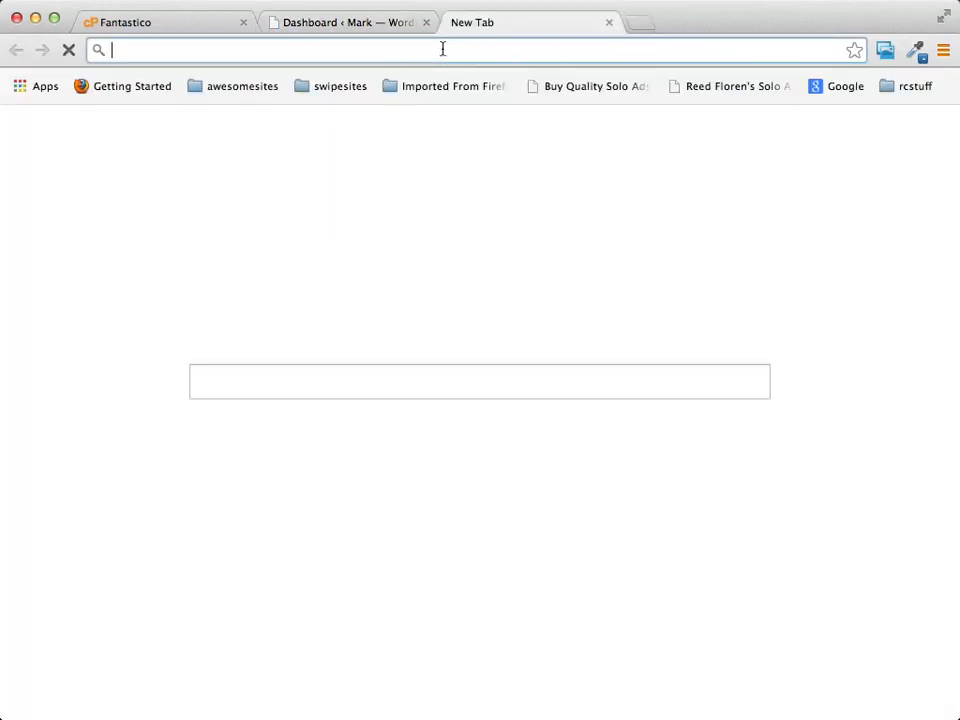
pyautogui.press('super+v')
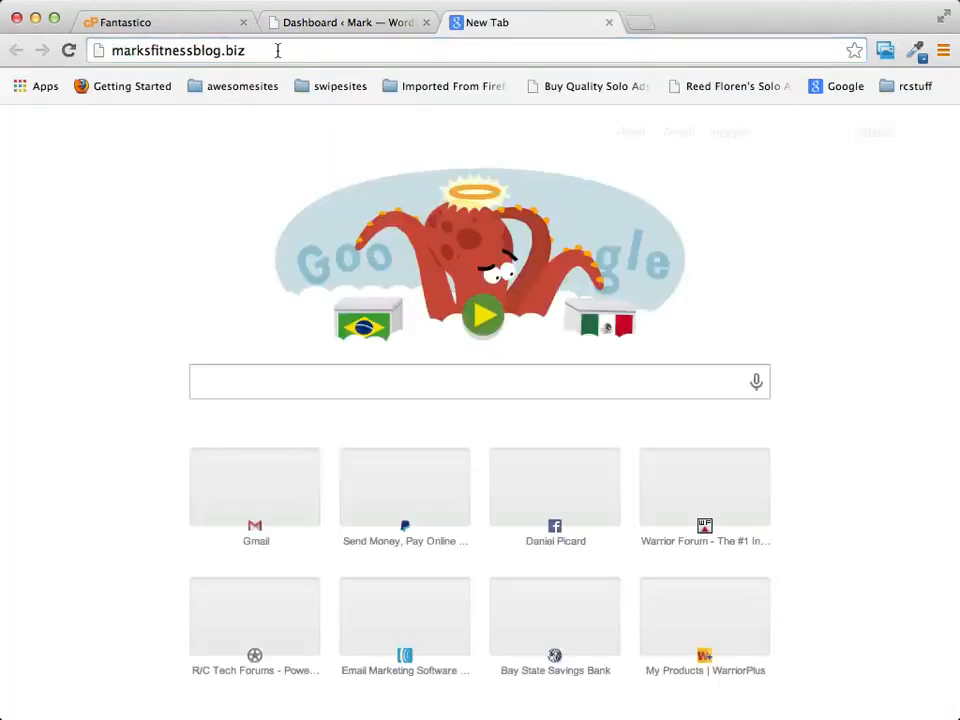
pyautogui.press('Return')
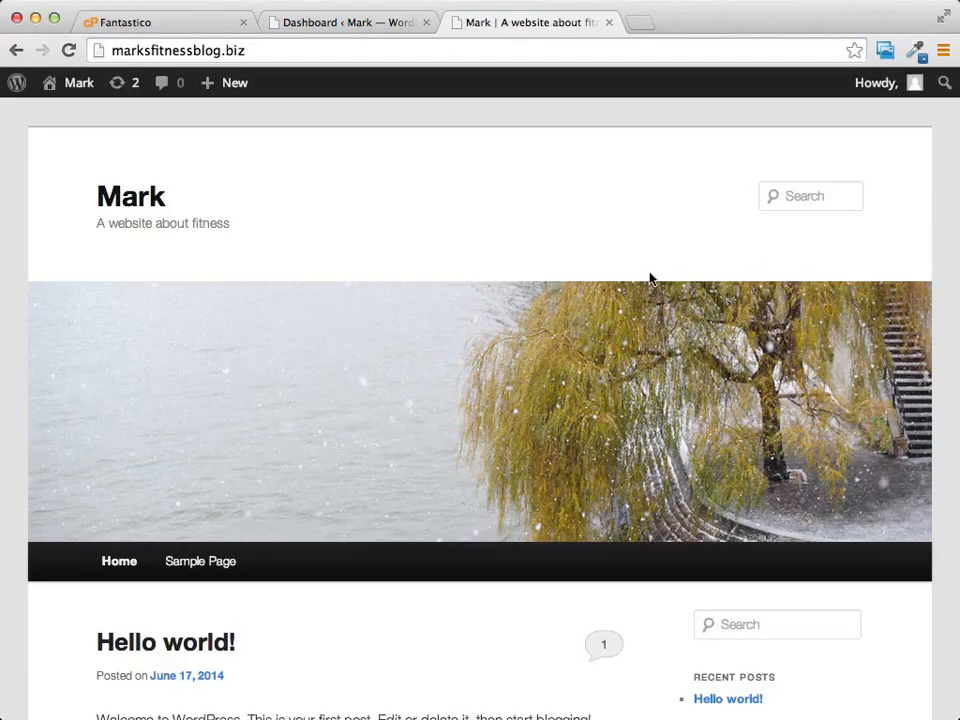
pyautogui.scroll(-5, 649, 275)
pyautogui.scroll(5, 649, 275)
pyautogui.click(370, 23)
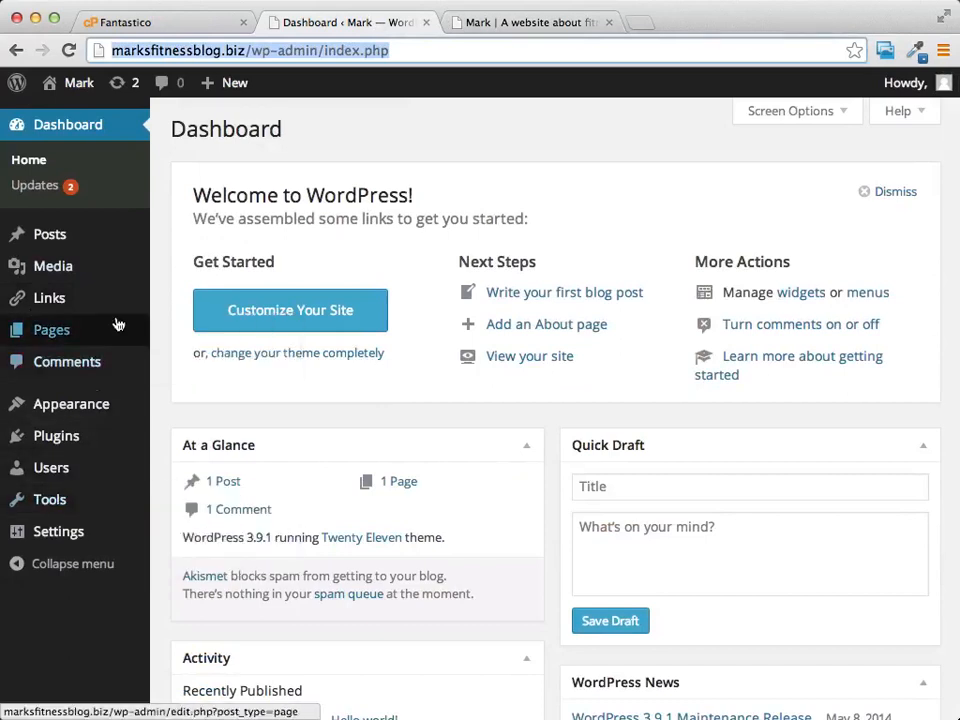
# Step: Go to Appearance > Themes, dismiss the Live Widget Previews notice, and open Add New themes
pyautogui.moveTo(139, 405)
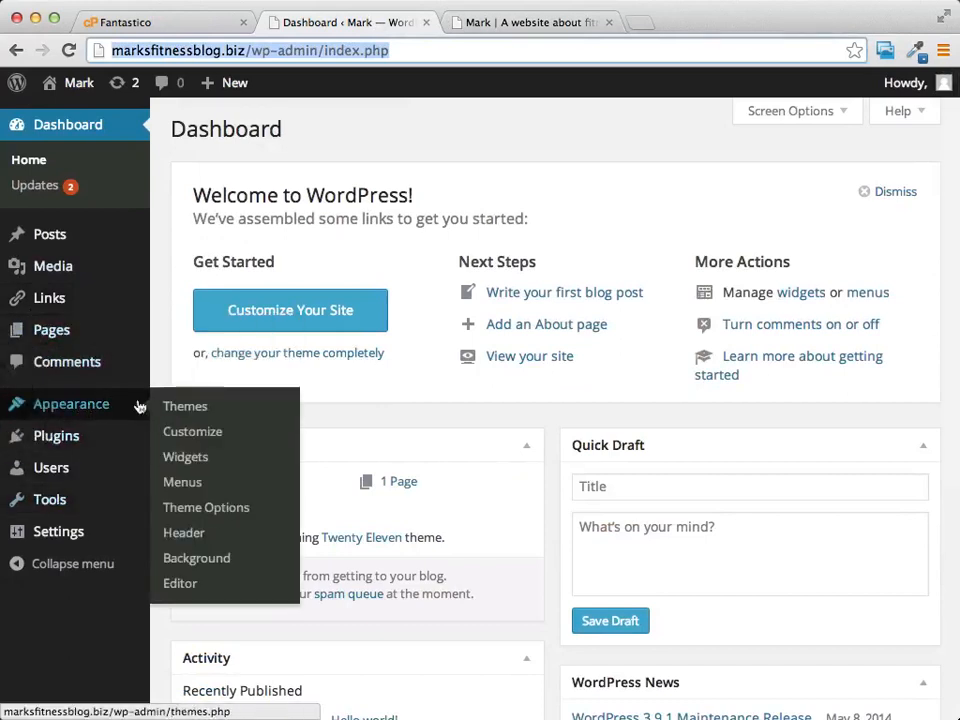
pyautogui.click(188, 406)
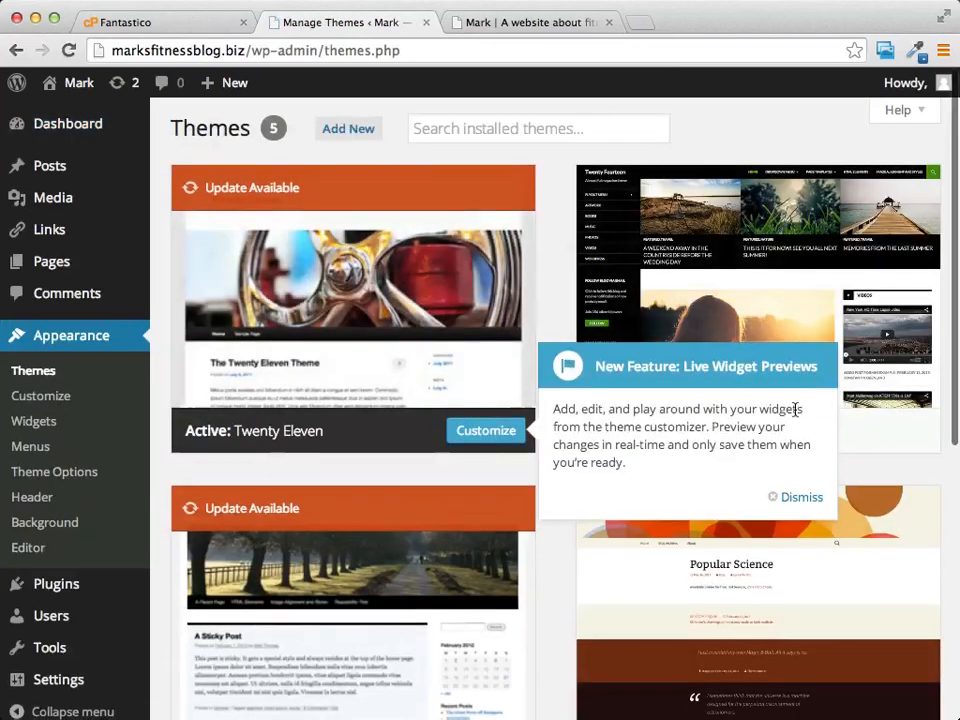
pyautogui.scroll(-1, 790, 440)
pyautogui.click(782, 481)
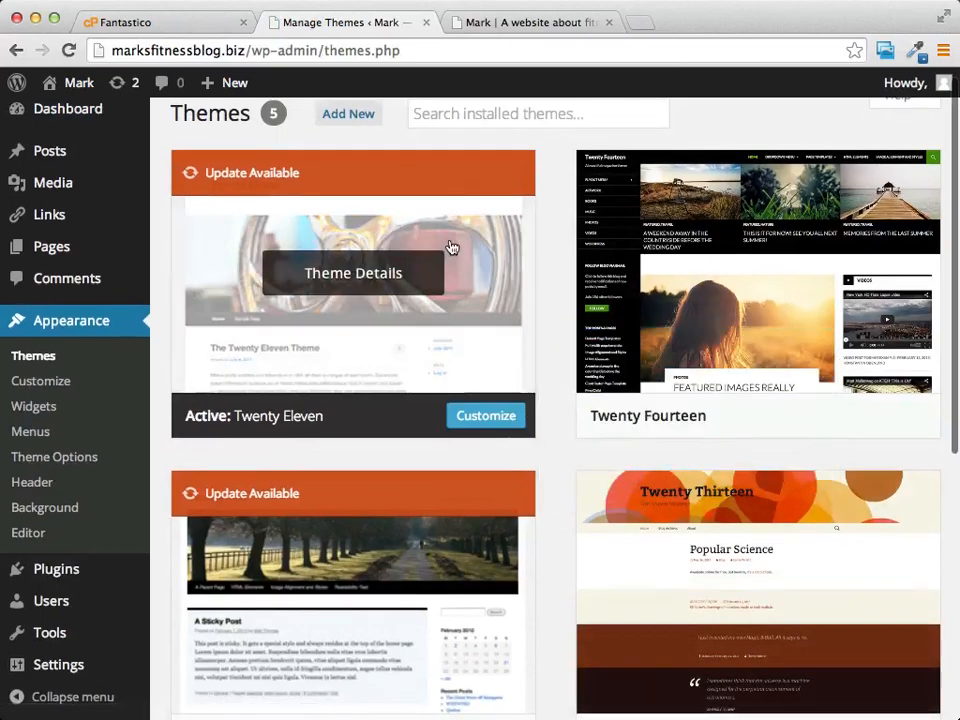
pyautogui.scroll(-5, 450, 246)
pyautogui.scroll(5, 450, 246)
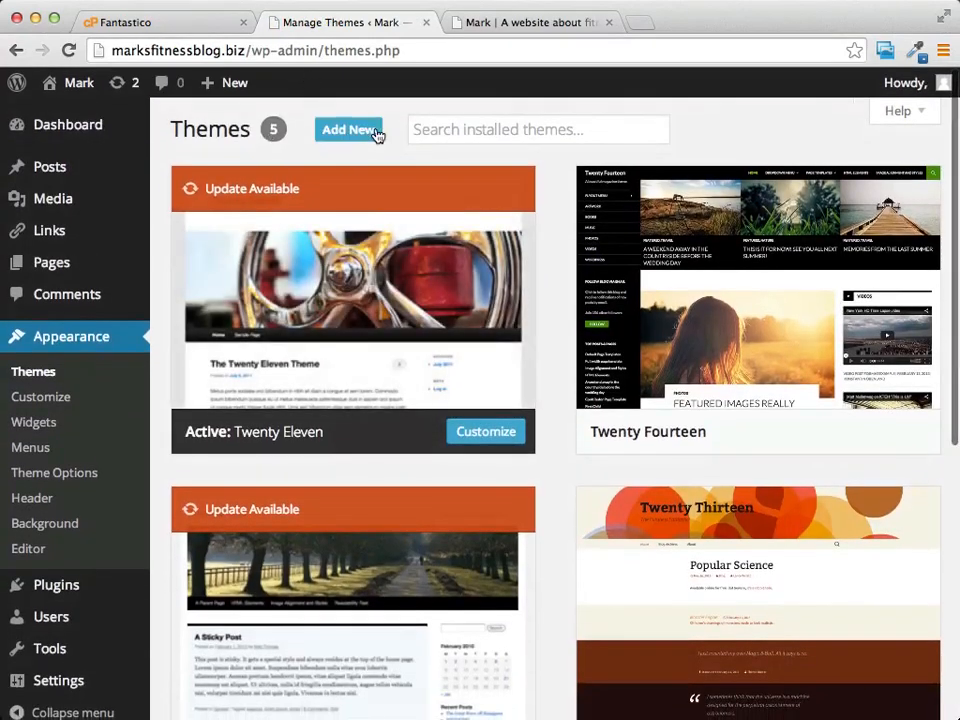
pyautogui.click(326, 136)
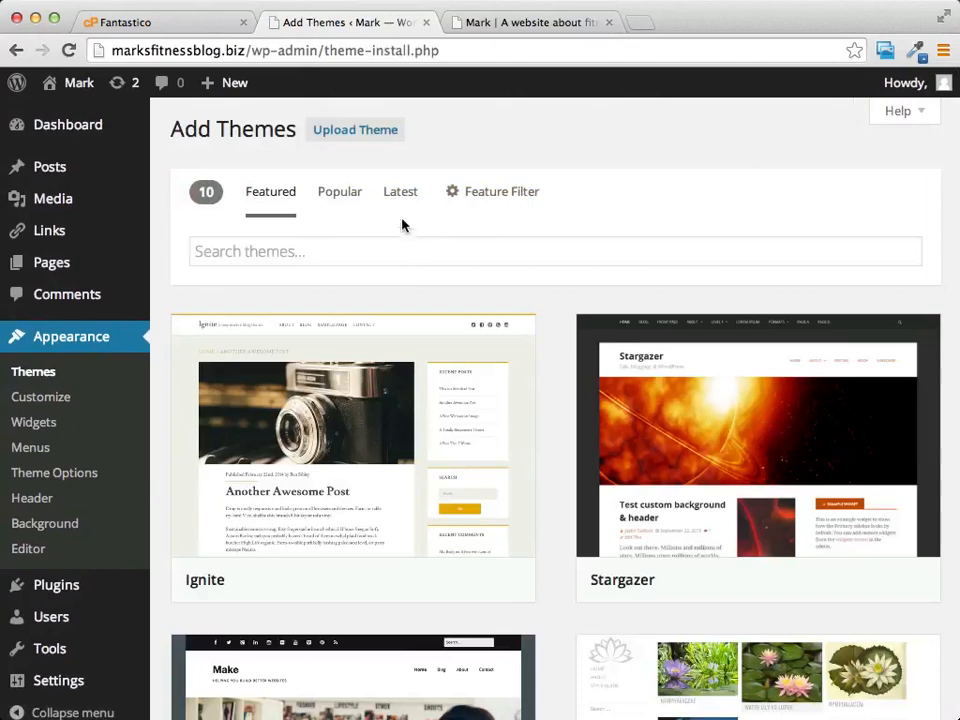
pyautogui.click(339, 196)
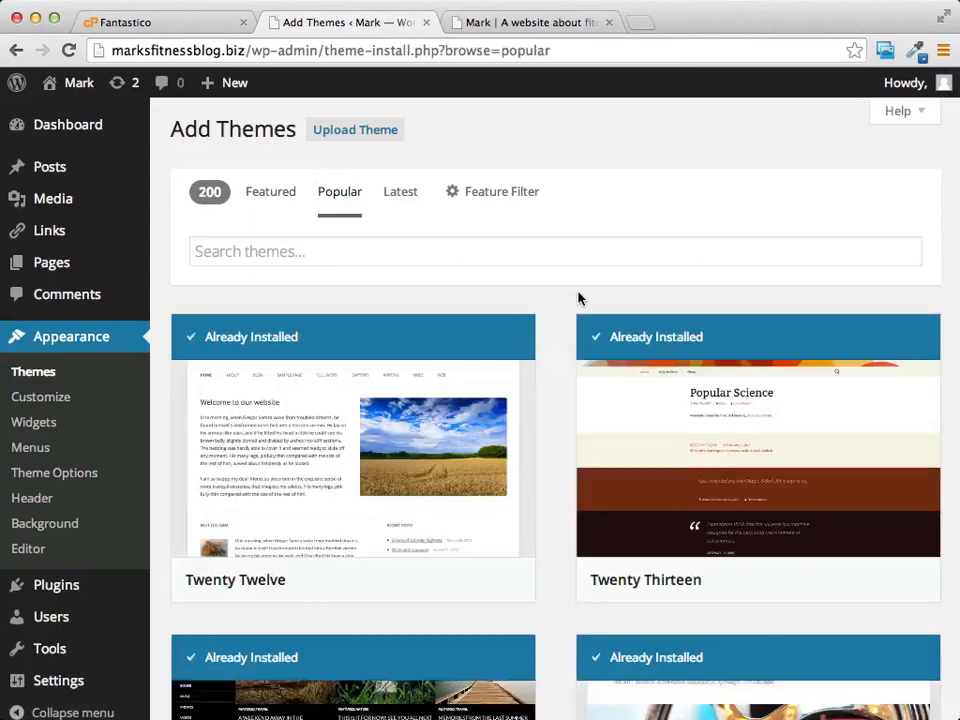
pyautogui.scroll(-10, 627, 217)
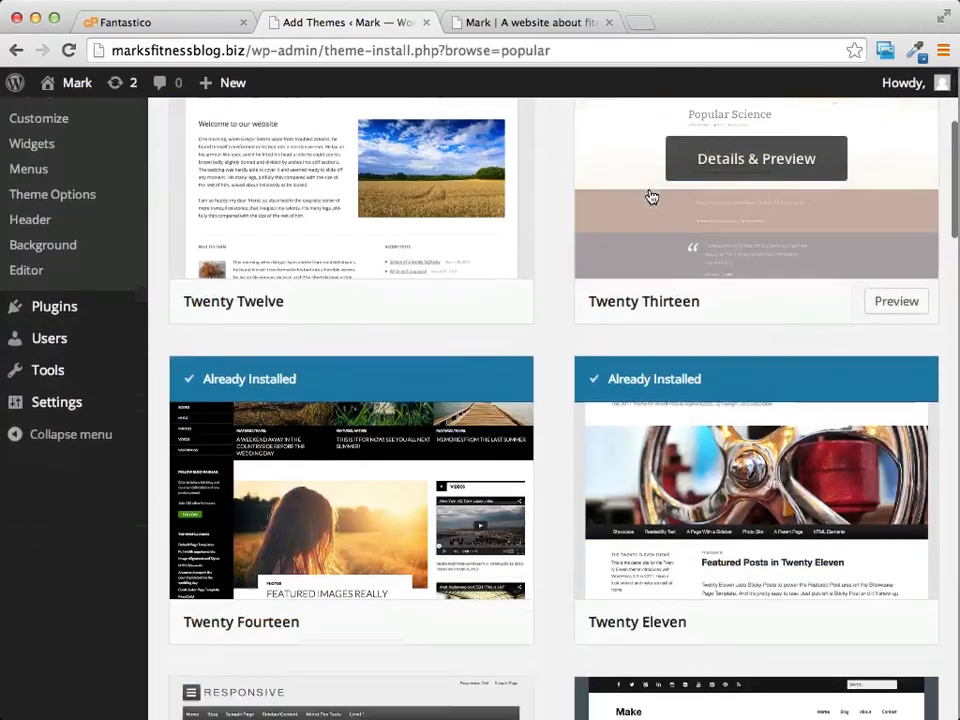
pyautogui.scroll(-5, 578, 237)
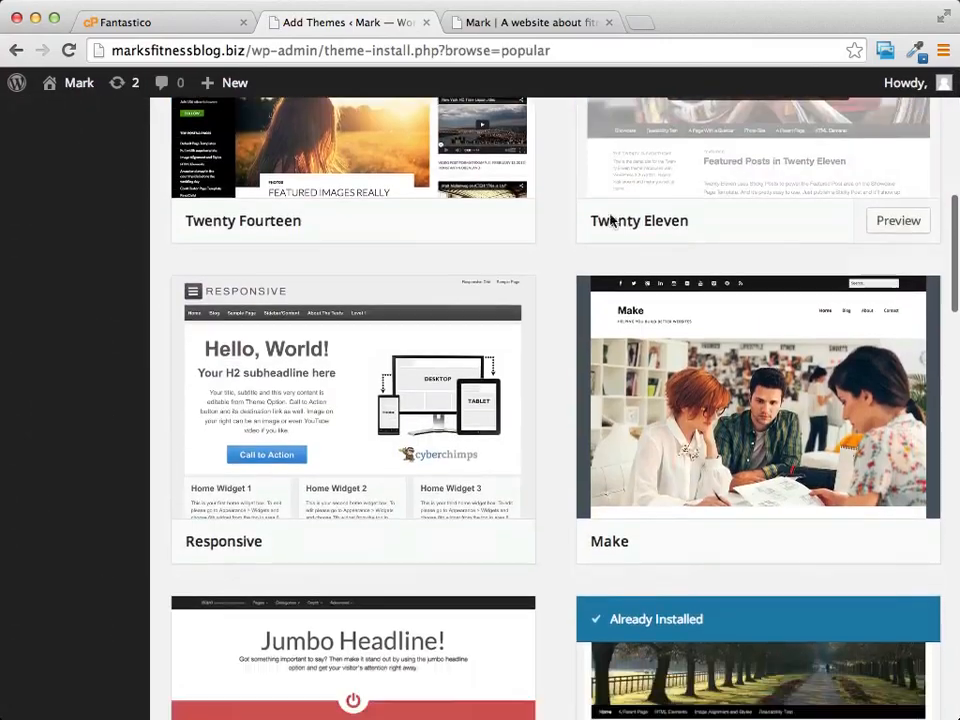
pyautogui.scroll(-12, 449, 263)
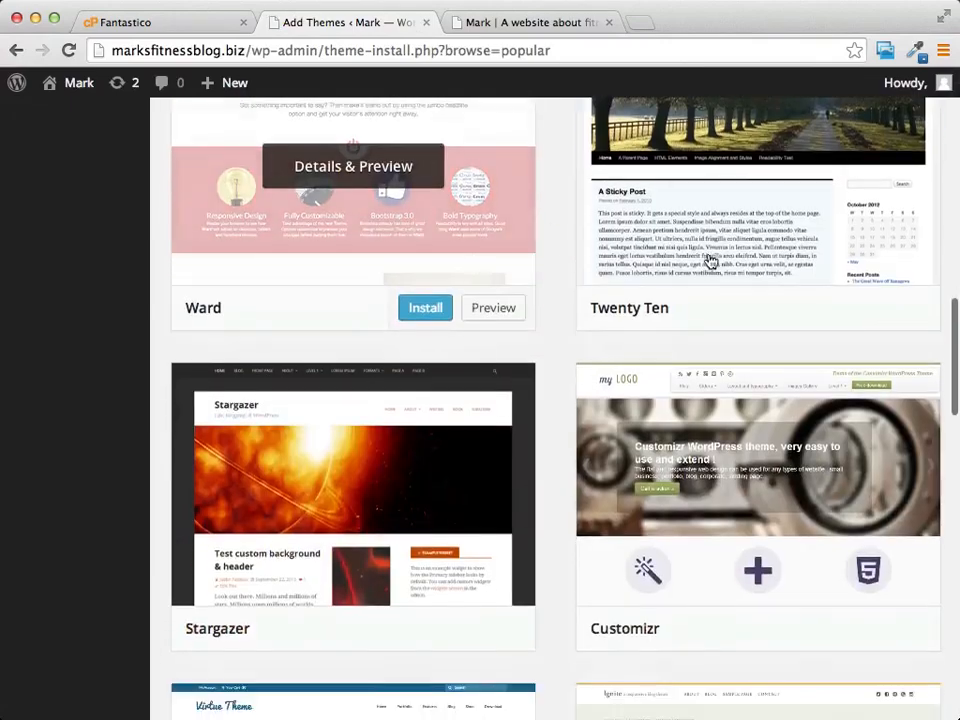
pyautogui.scroll(-2, 489, 309)
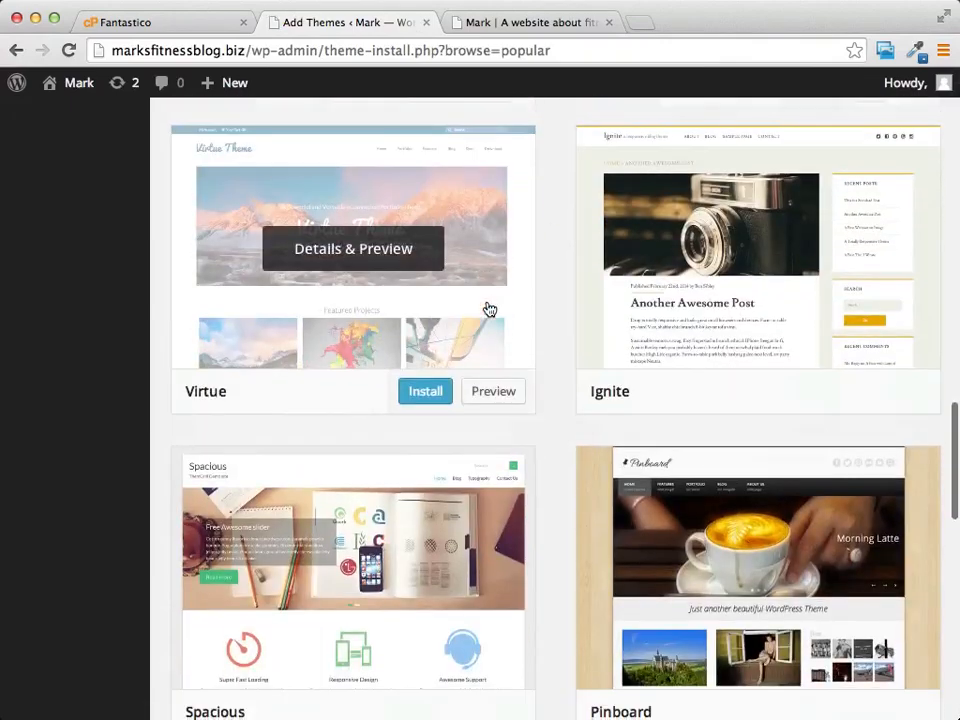
pyautogui.scroll(3, 334, 385)
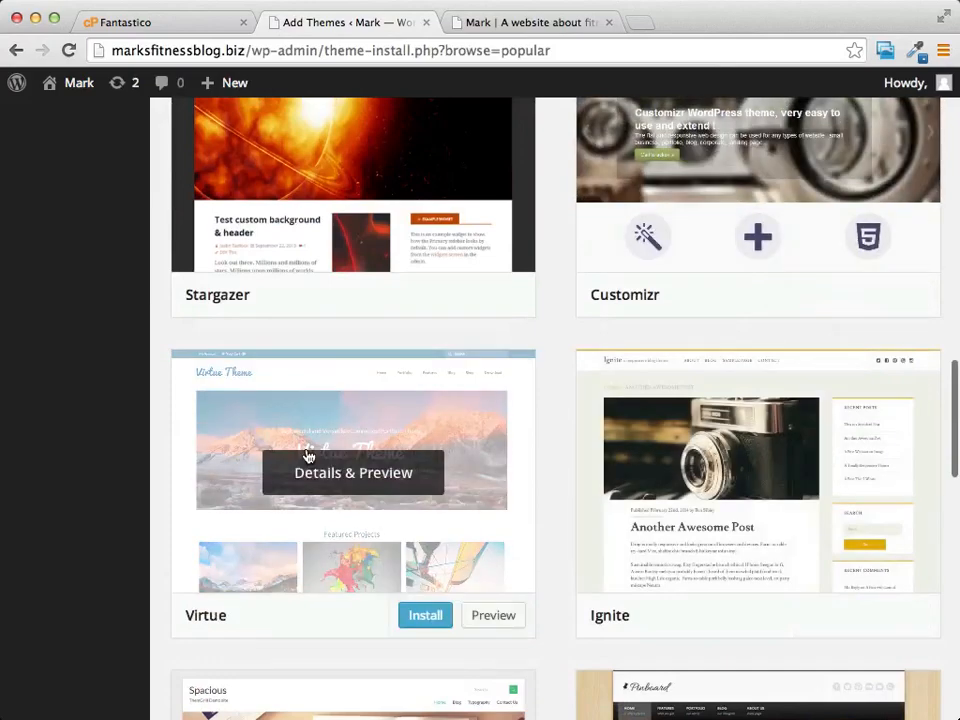
pyautogui.scroll(-6, 762, 428)
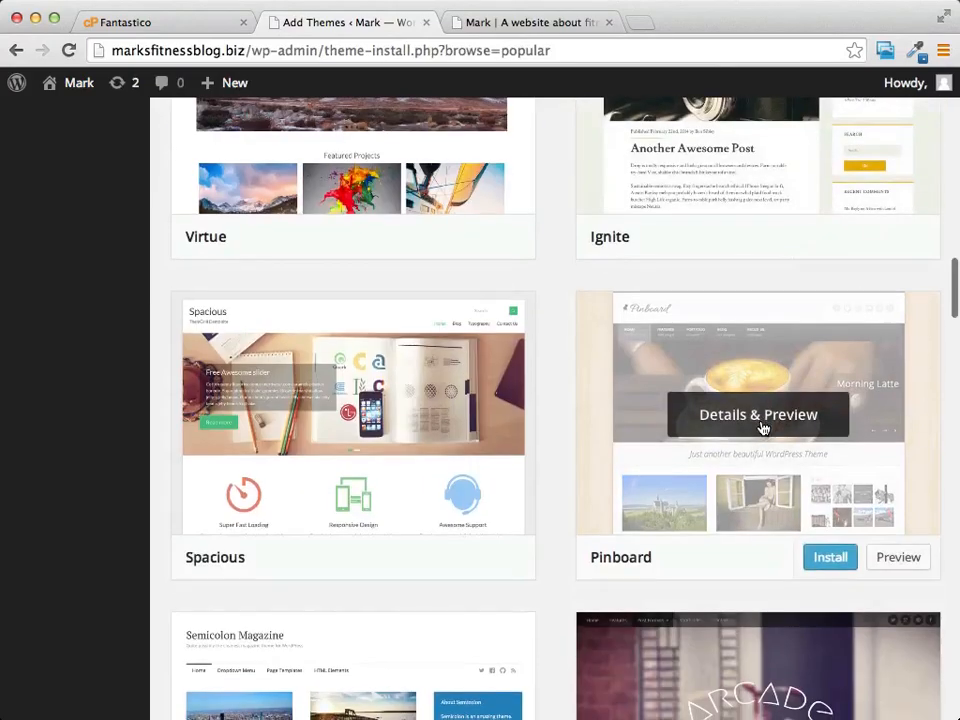
pyautogui.scroll(15, 589, 336)
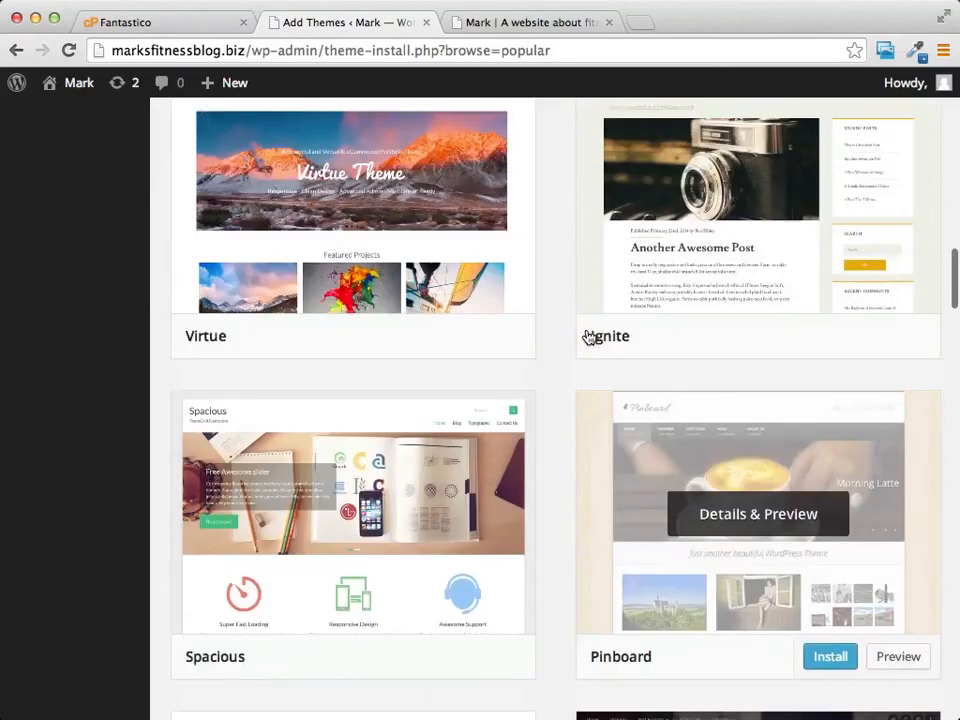
pyautogui.scroll(1, 589, 336)
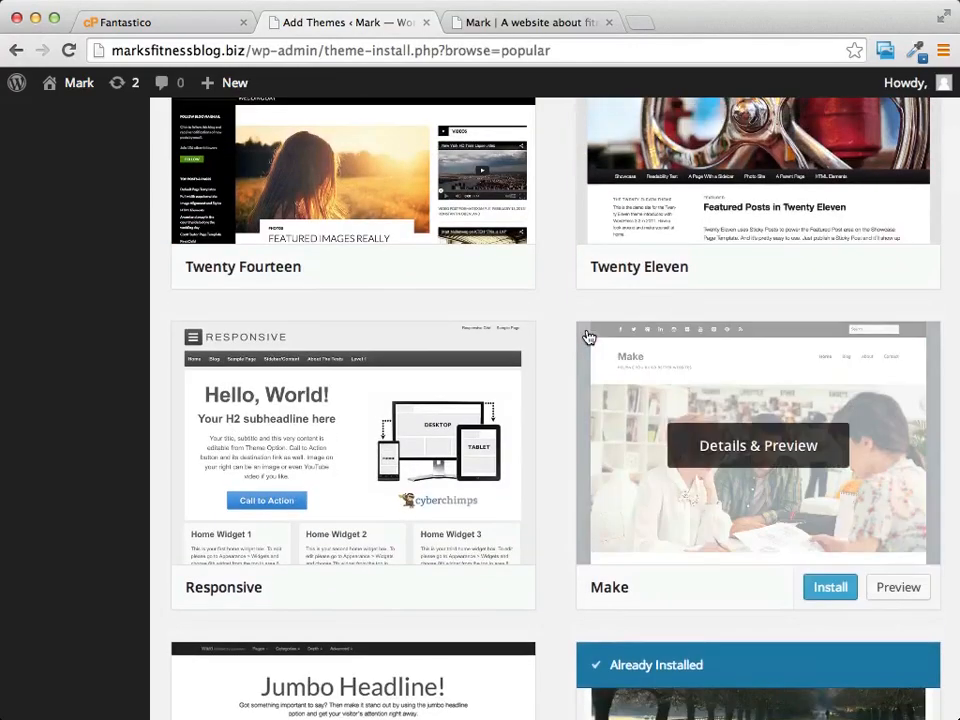
pyautogui.scroll(10, 589, 336)
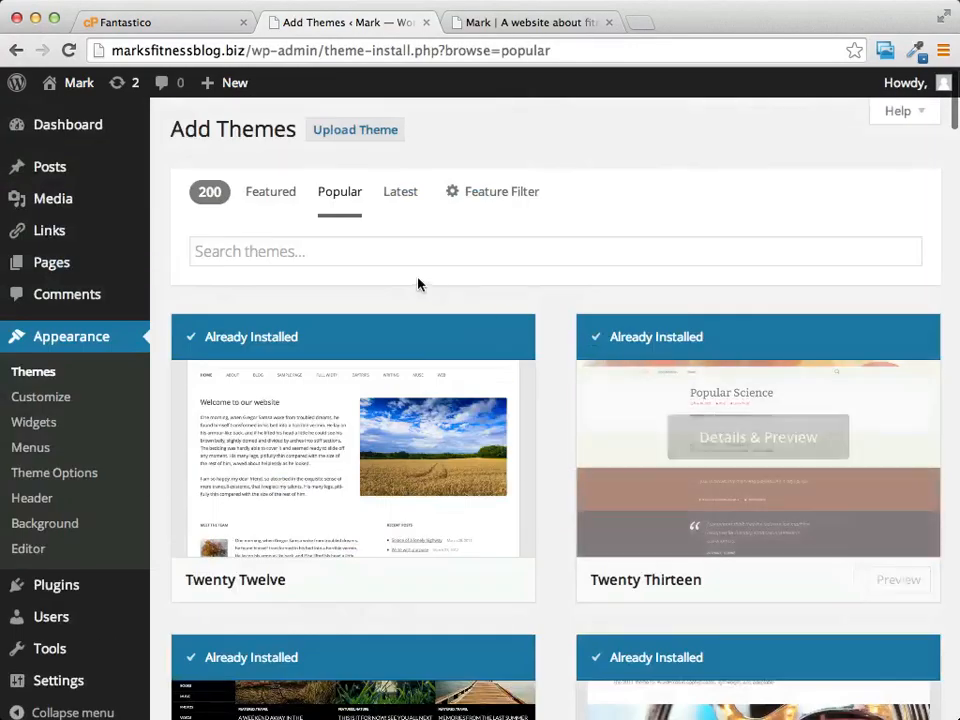
pyautogui.scroll(-2, 422, 272)
pyautogui.scroll(-10, 422, 272)
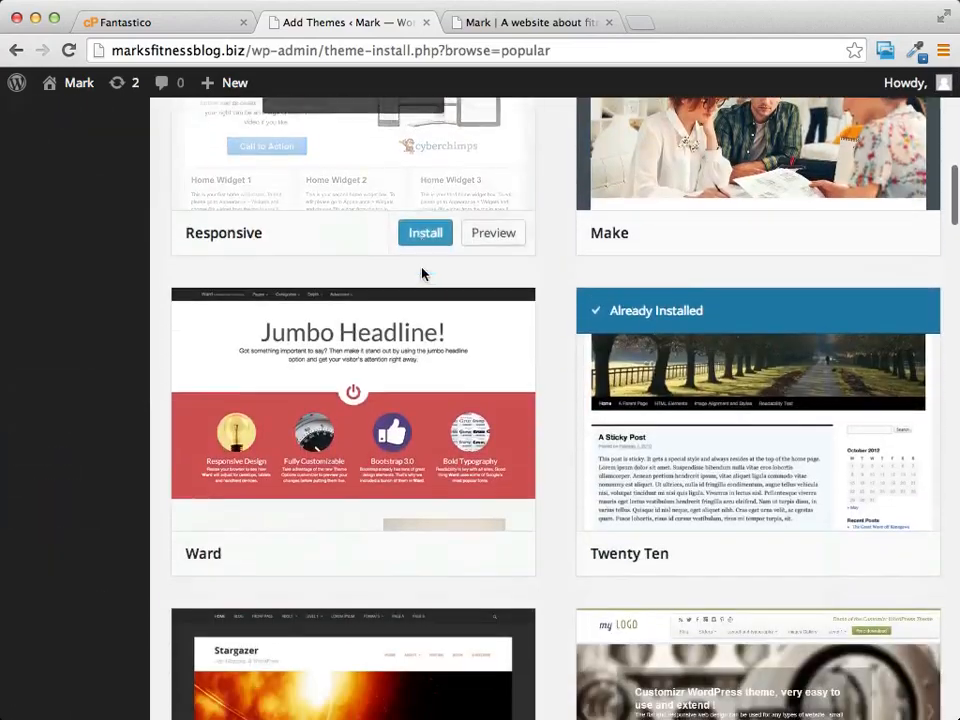
pyautogui.scroll(15, 420, 270)
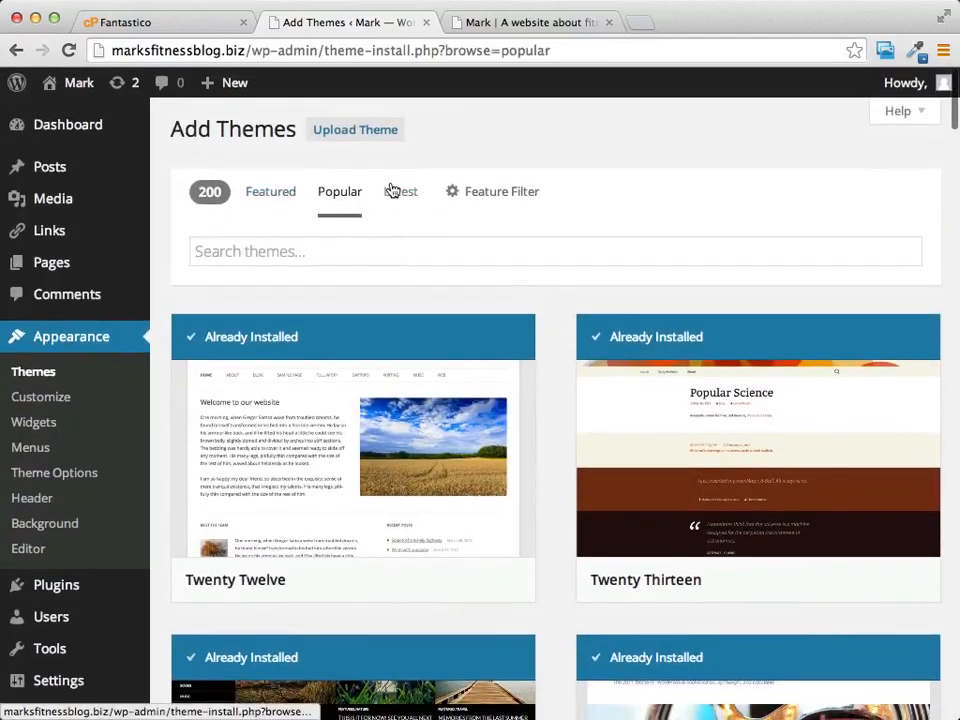
pyautogui.click(268, 196)
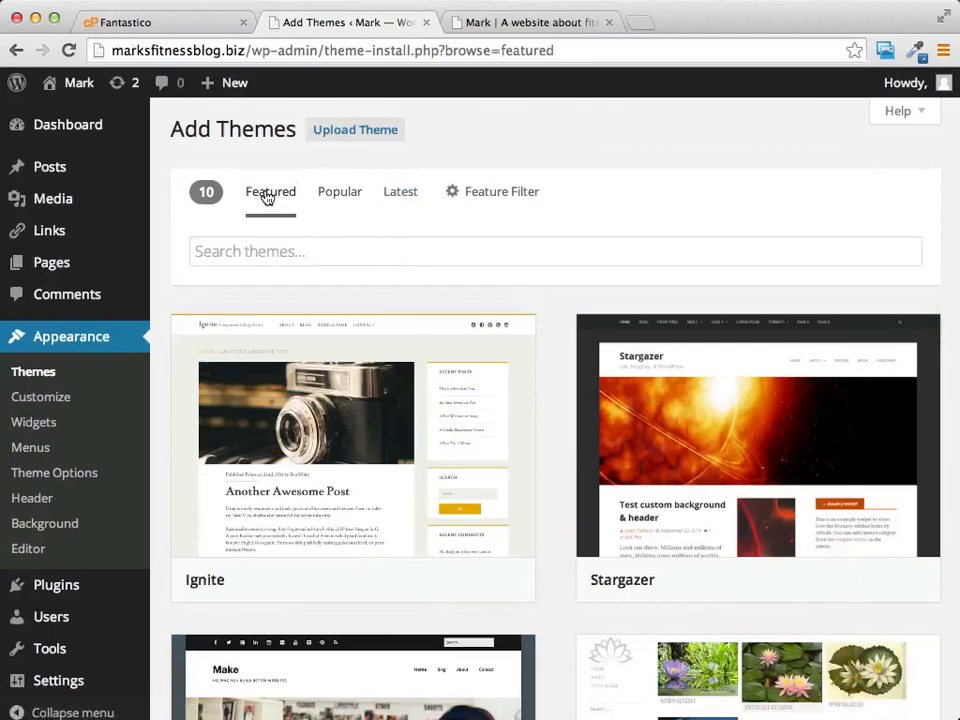
# Step: Search themes for 'affiliate', then replace the term with 'review' to list five themes
pyautogui.click(368, 250)
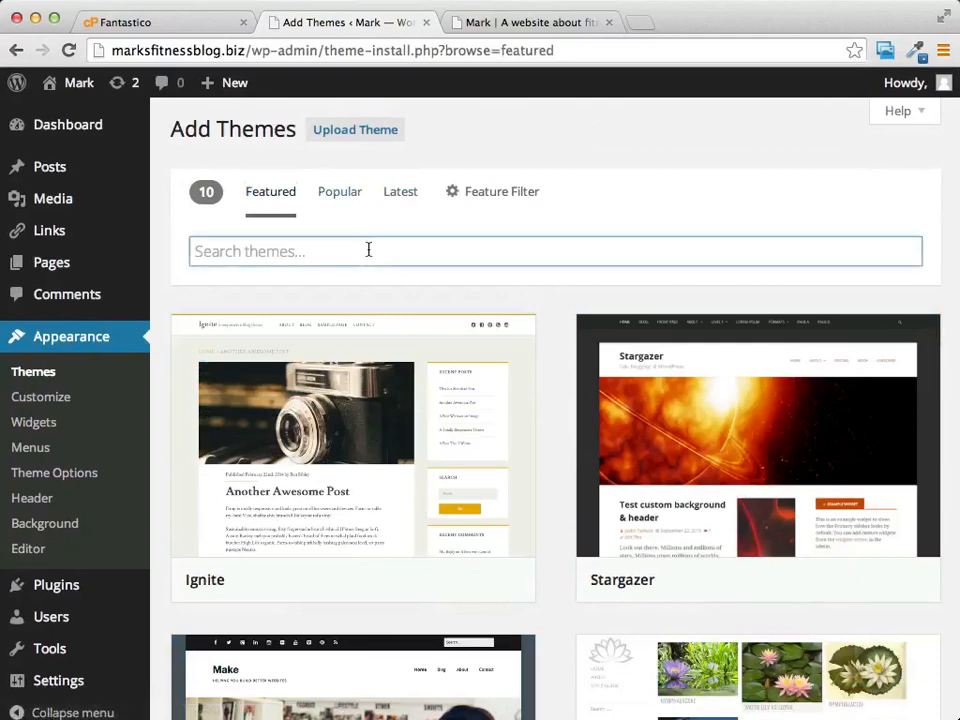
pyautogui.write('affiliate')
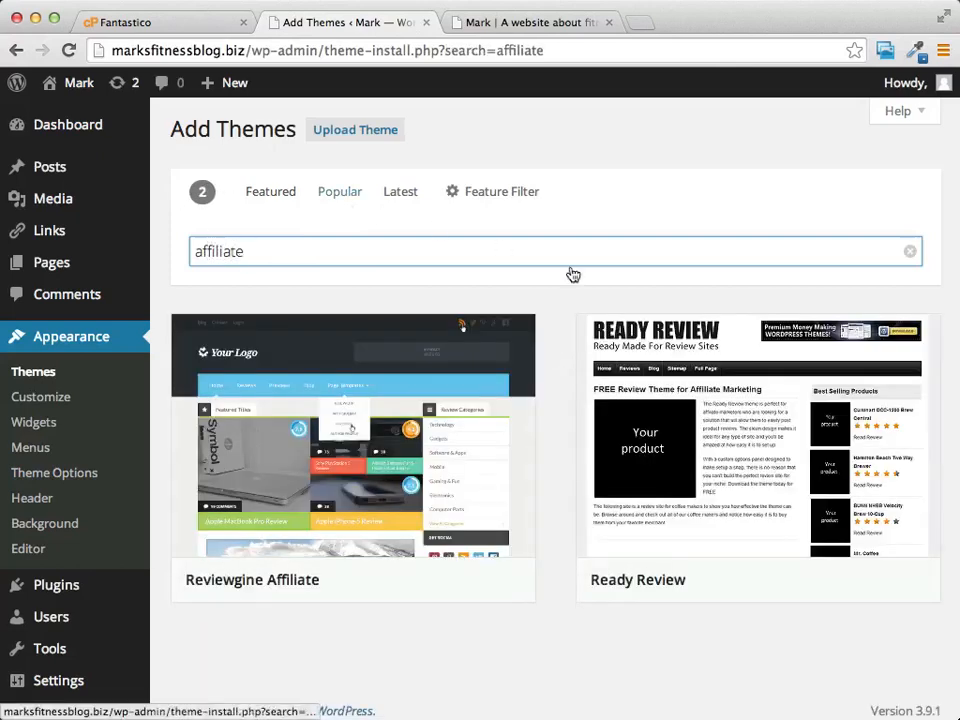
pyautogui.scroll(-1, 683, 267)
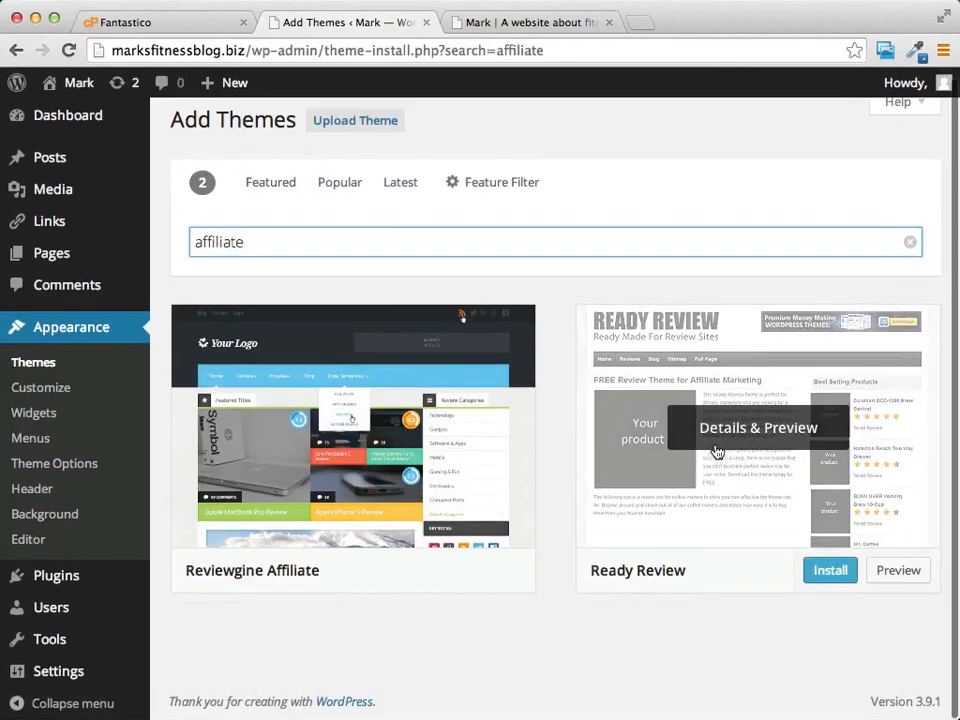
pyautogui.moveTo(345, 475)
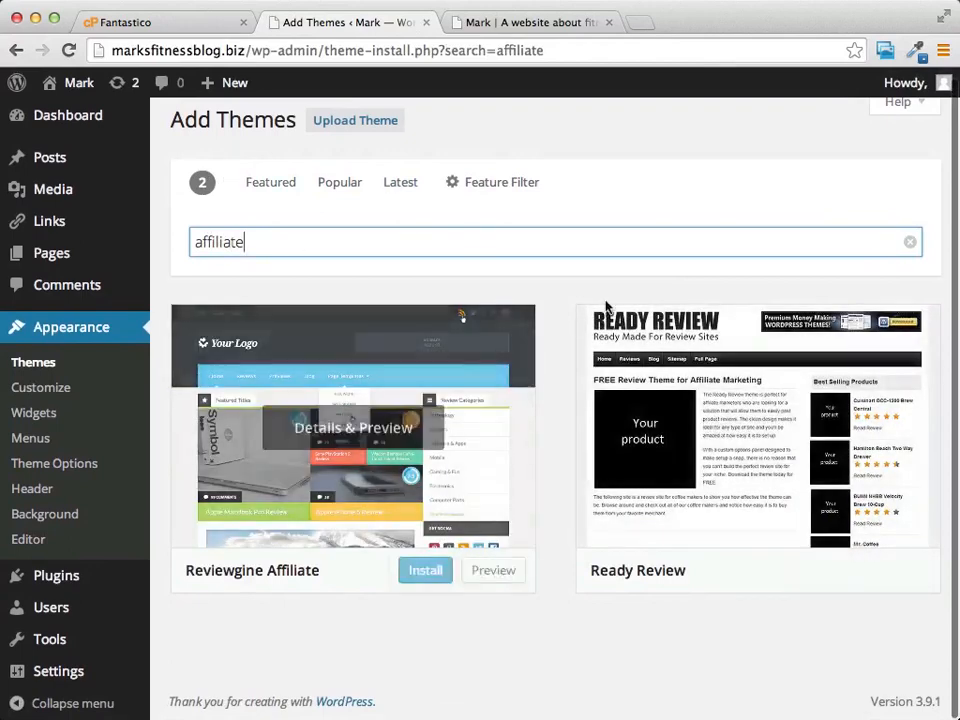
pyautogui.doubleClick(269, 246)
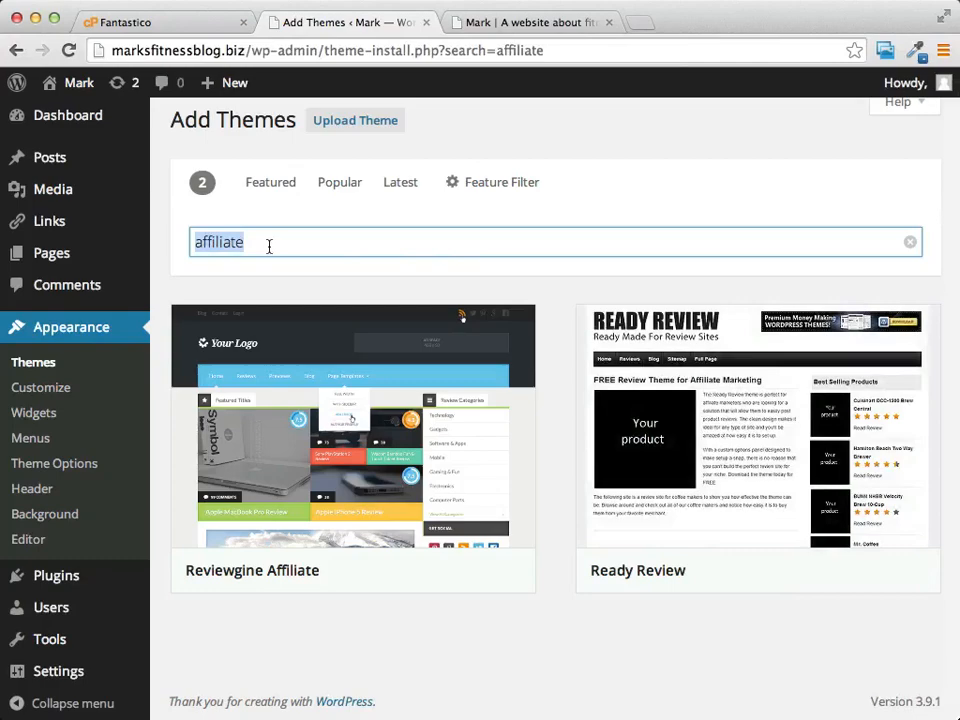
pyautogui.write('review')
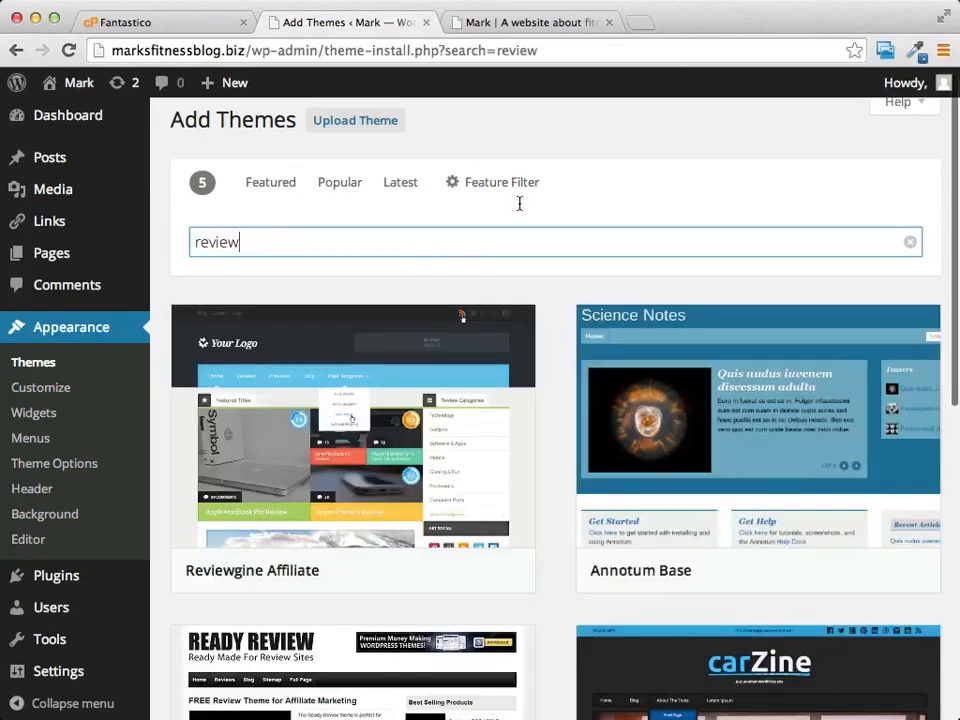
pyautogui.scroll(-6, 718, 335)
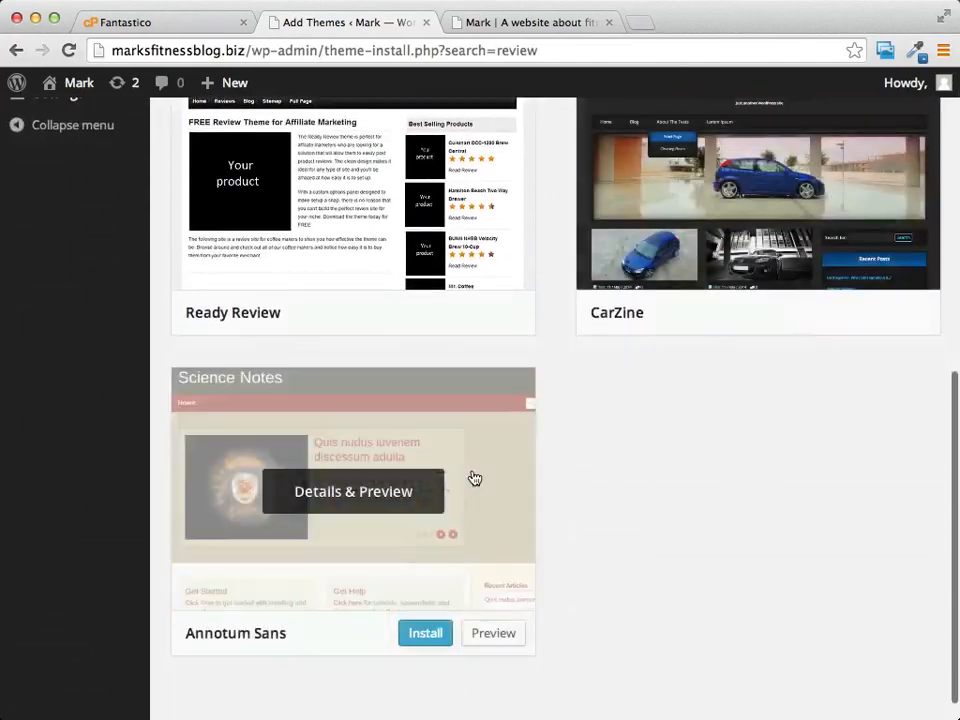
pyautogui.scroll(4, 474, 478)
pyautogui.scroll(2, 474, 478)
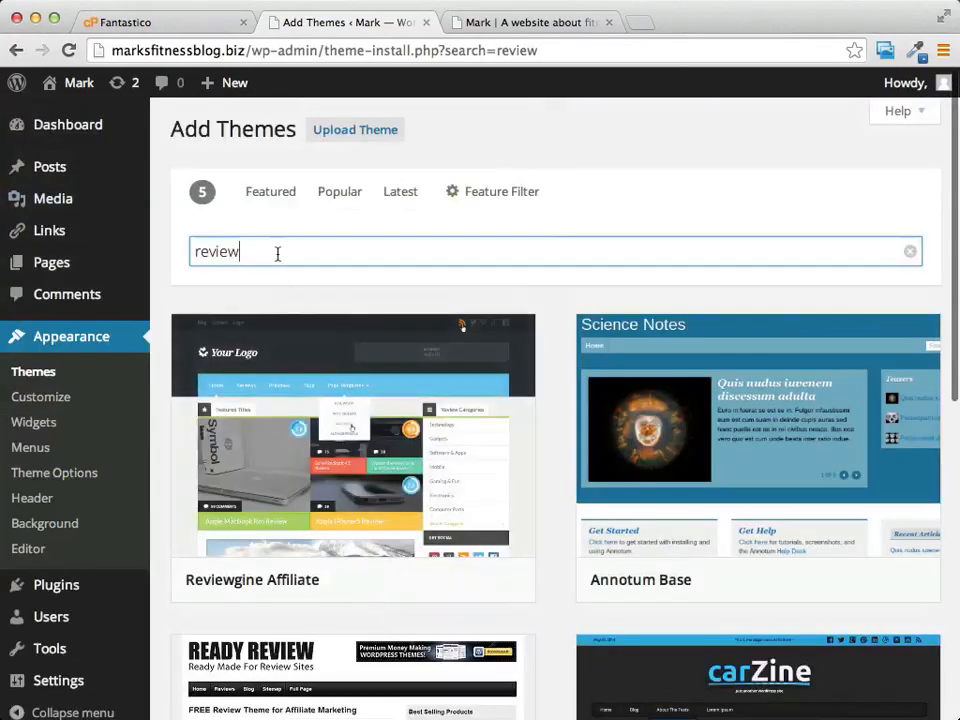
# Step: Show the Feature Filter and browse its Colors, Layout, Features and Subject checkboxes
pyautogui.click(478, 192)
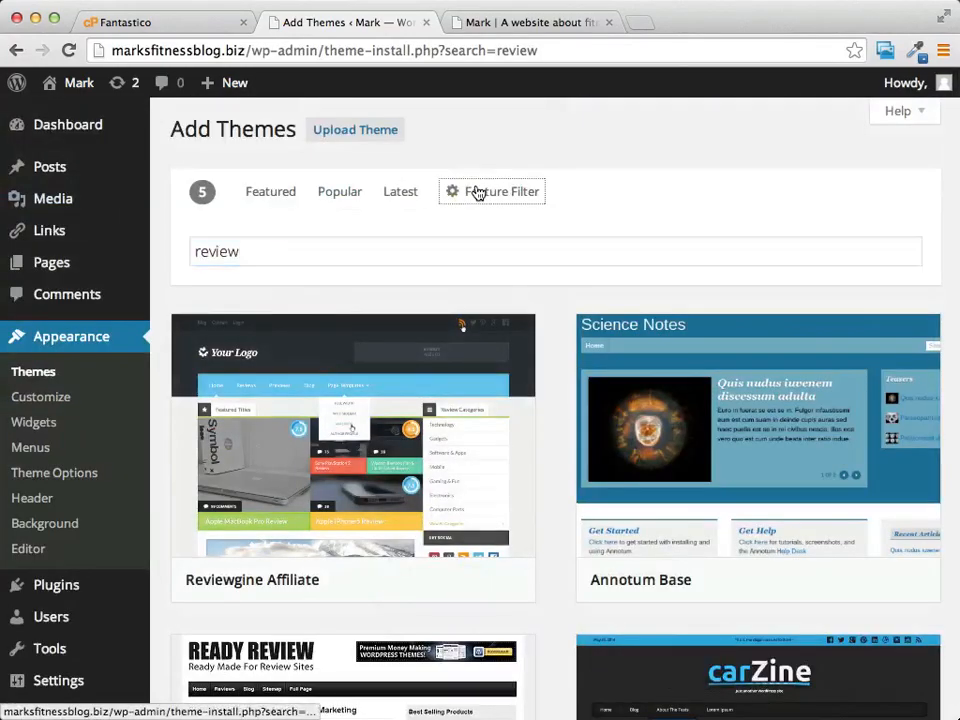
pyautogui.scroll(-5, 758, 209)
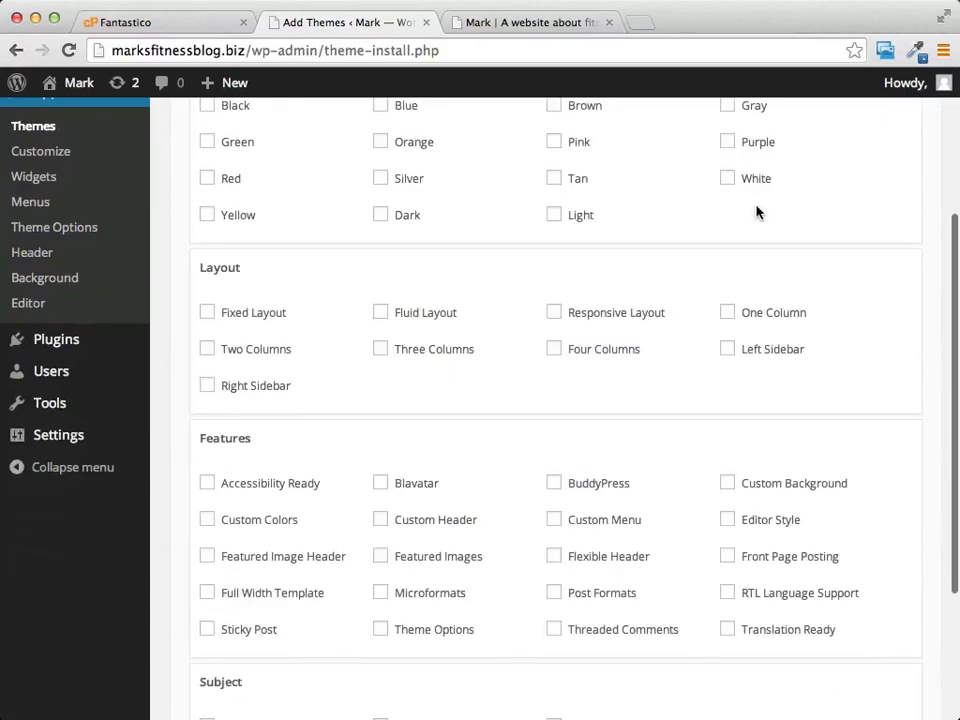
pyautogui.scroll(4, 756, 211)
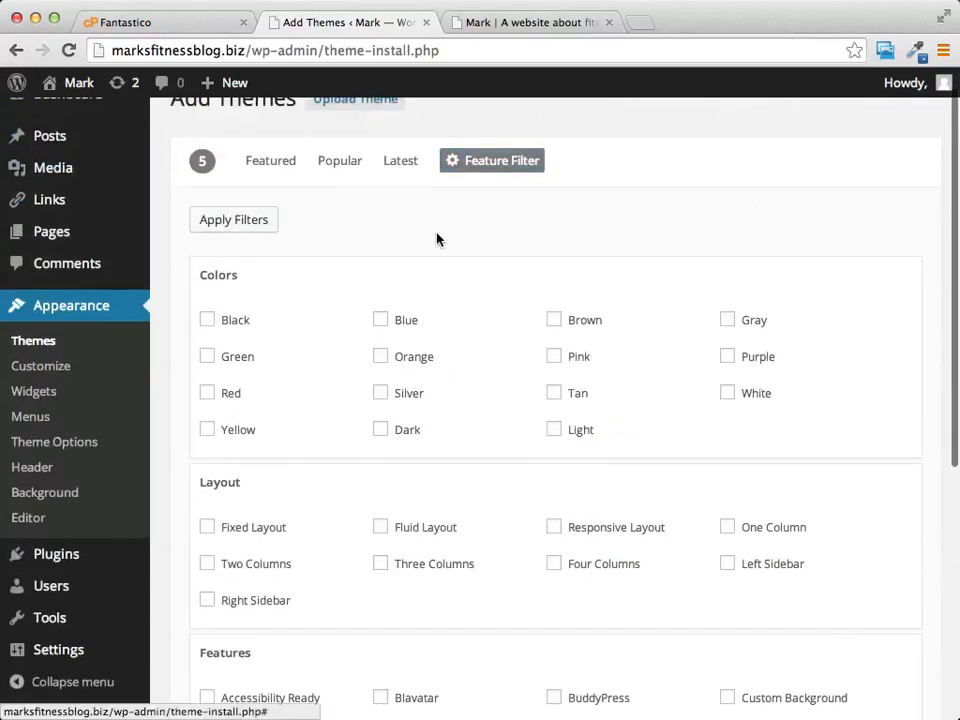
pyautogui.scroll(1, 437, 238)
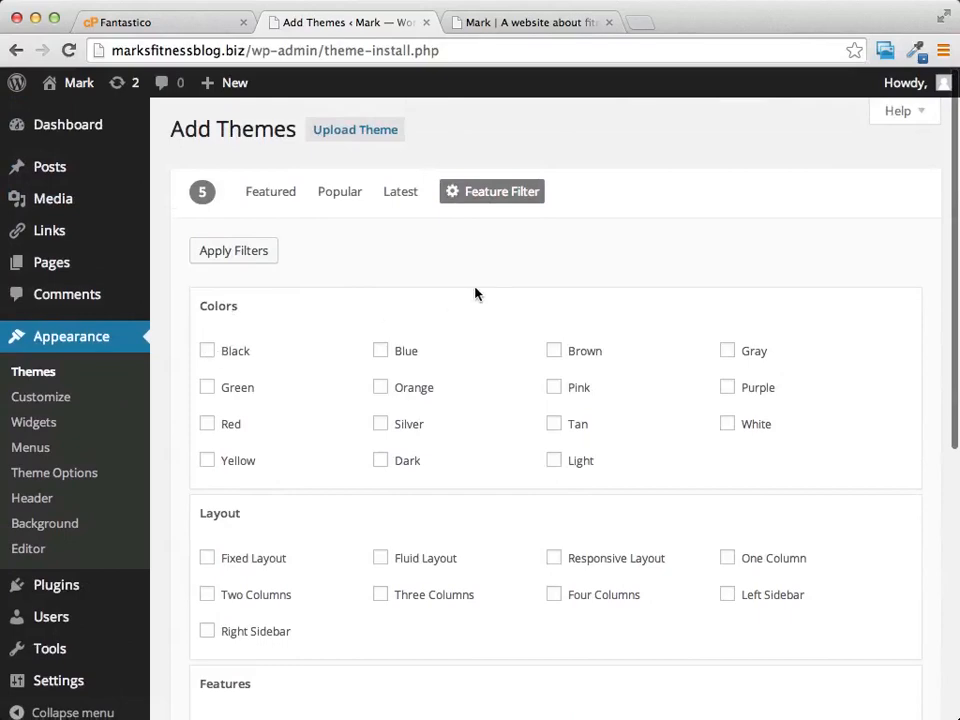
pyautogui.scroll(-3, 476, 293)
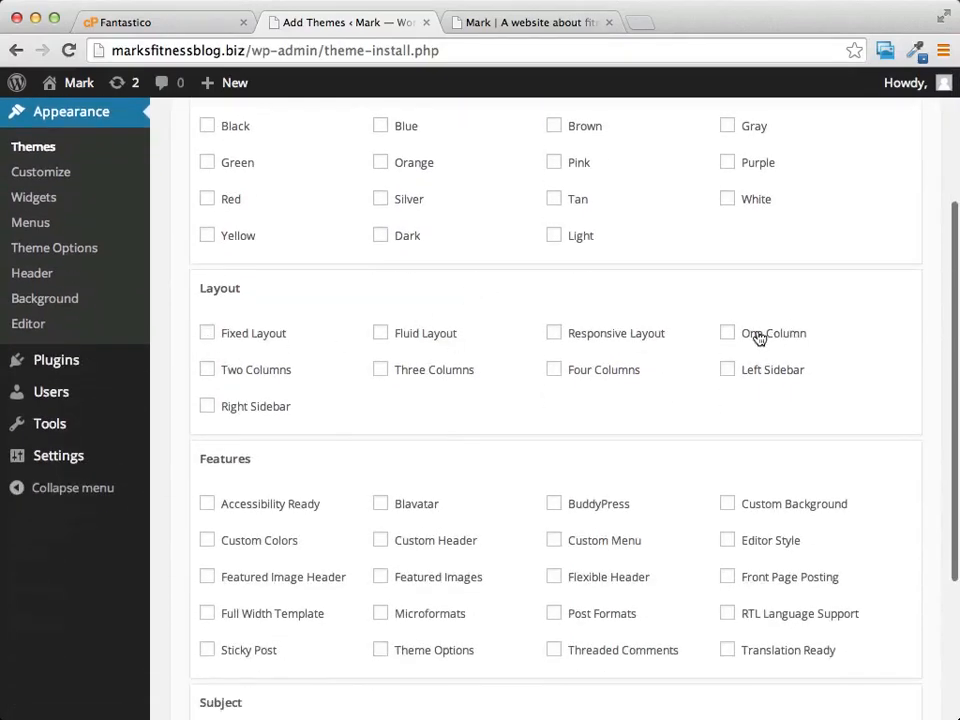
pyautogui.scroll(-1, 700, 310)
pyautogui.scroll(-2, 529, 285)
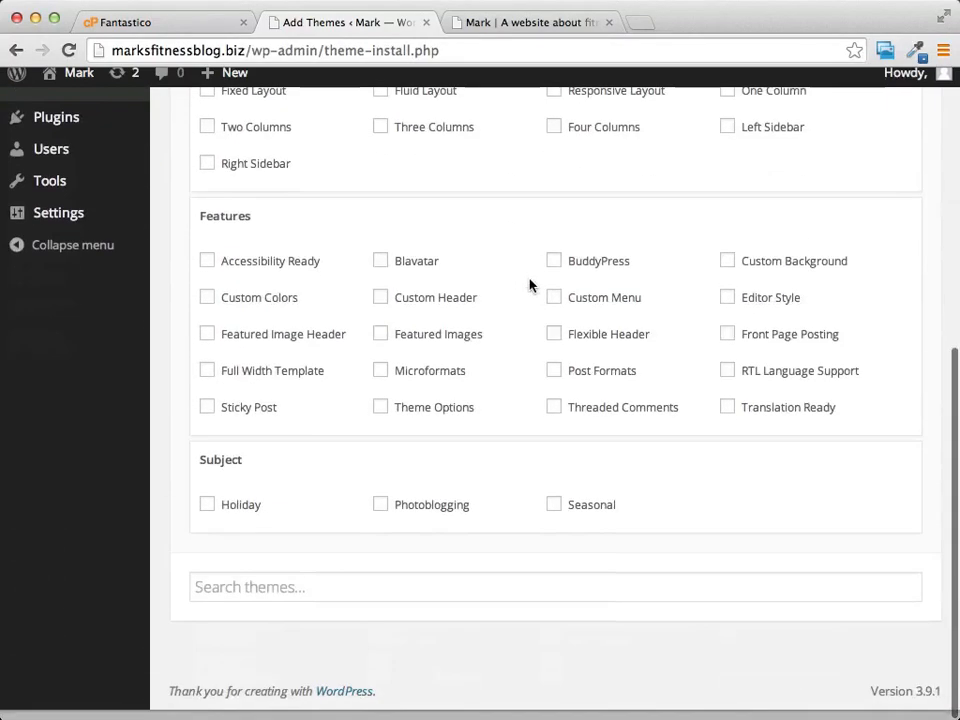
pyautogui.scroll(5, 491, 291)
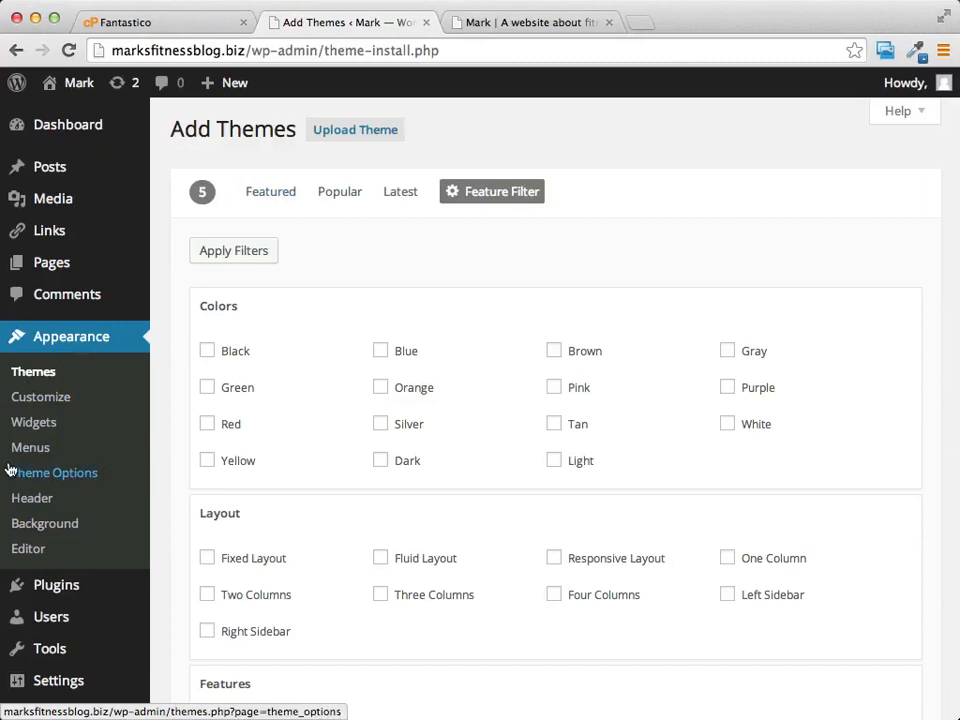
# Step: Open the Twenty Eleven Theme Options page and review its colour scheme, link colour and layout
pyautogui.click(70, 482)
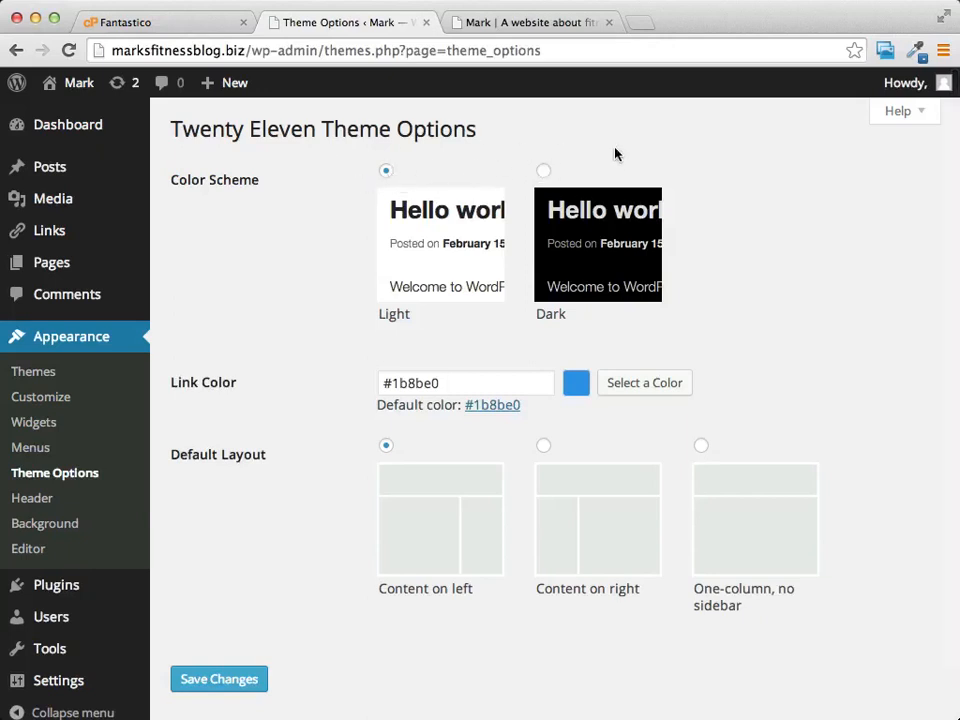
pyautogui.scroll(-2, 738, 199)
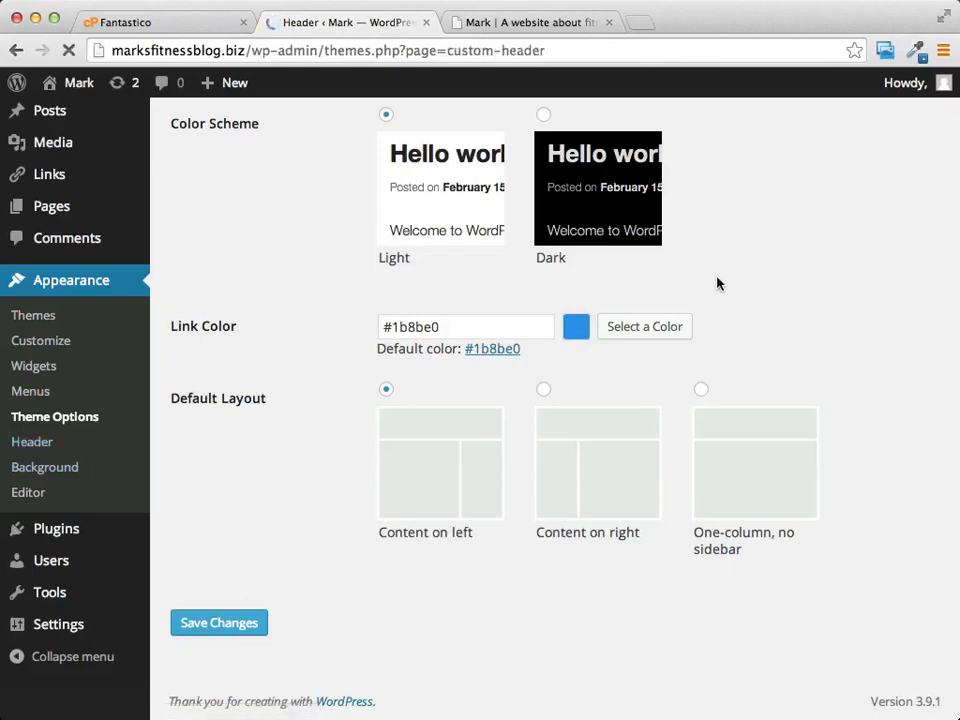
# Step: Remove the Custom Header image, leaving just the Mark title and tagline in the header
pyautogui.scroll(-5, 700, 235)
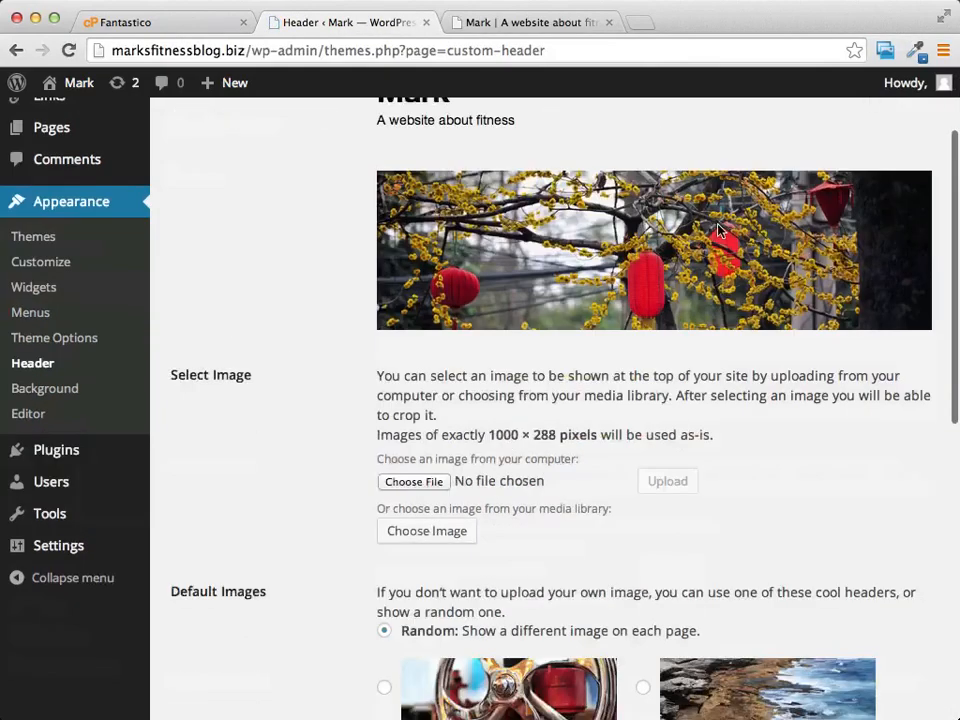
pyautogui.scroll(5, 718, 231)
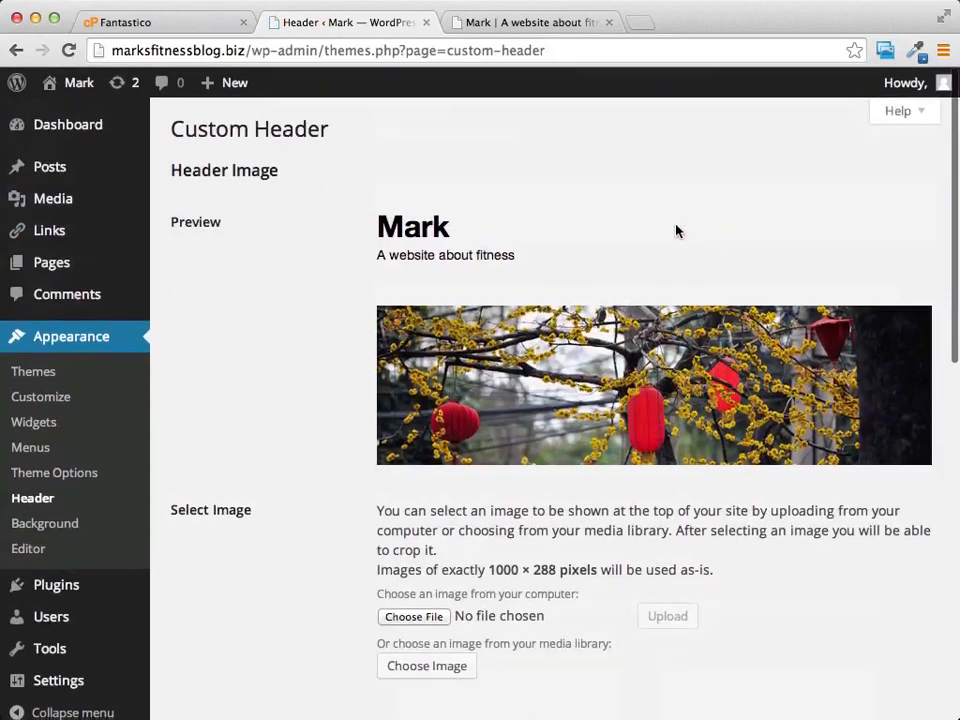
pyautogui.scroll(-2, 621, 231)
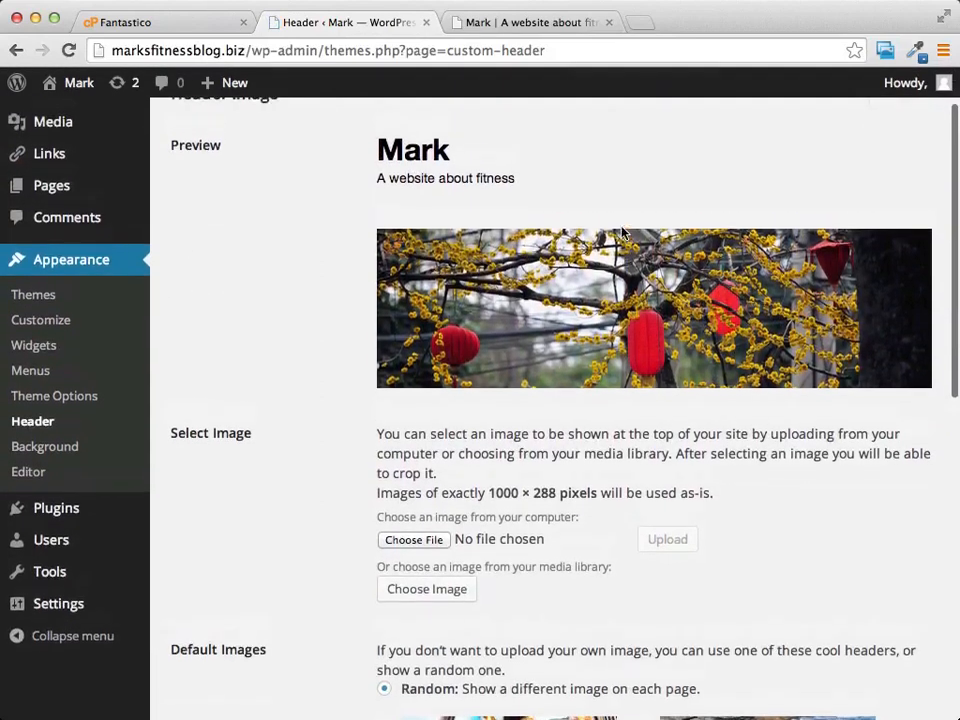
pyautogui.scroll(-10, 621, 231)
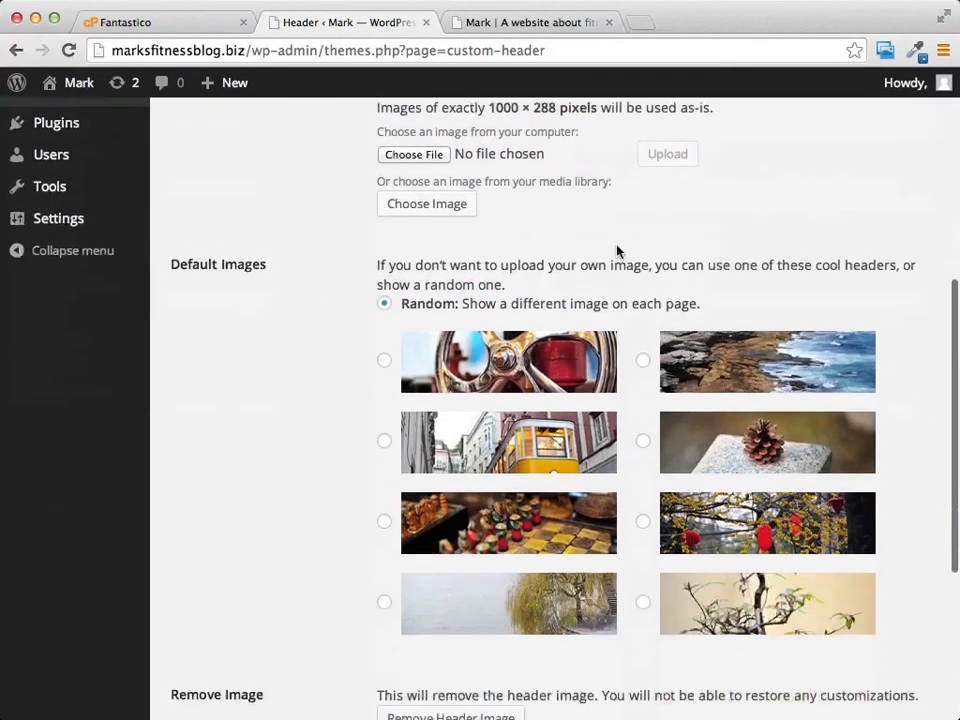
pyautogui.scroll(-2, 500, 260)
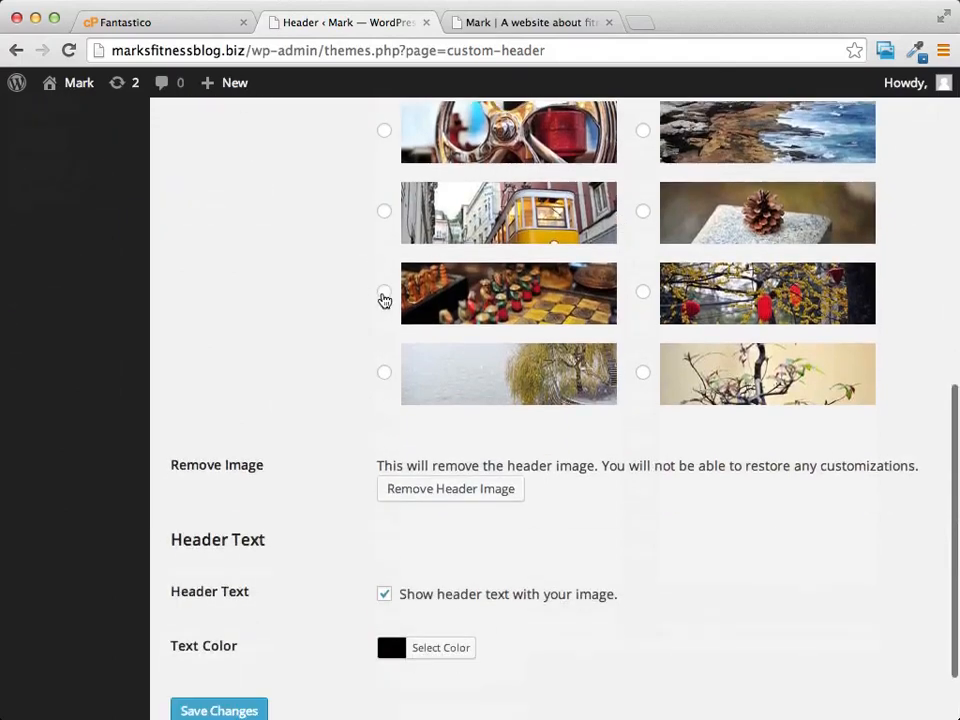
pyautogui.scroll(8, 384, 300)
pyautogui.scroll(-9, 787, 400)
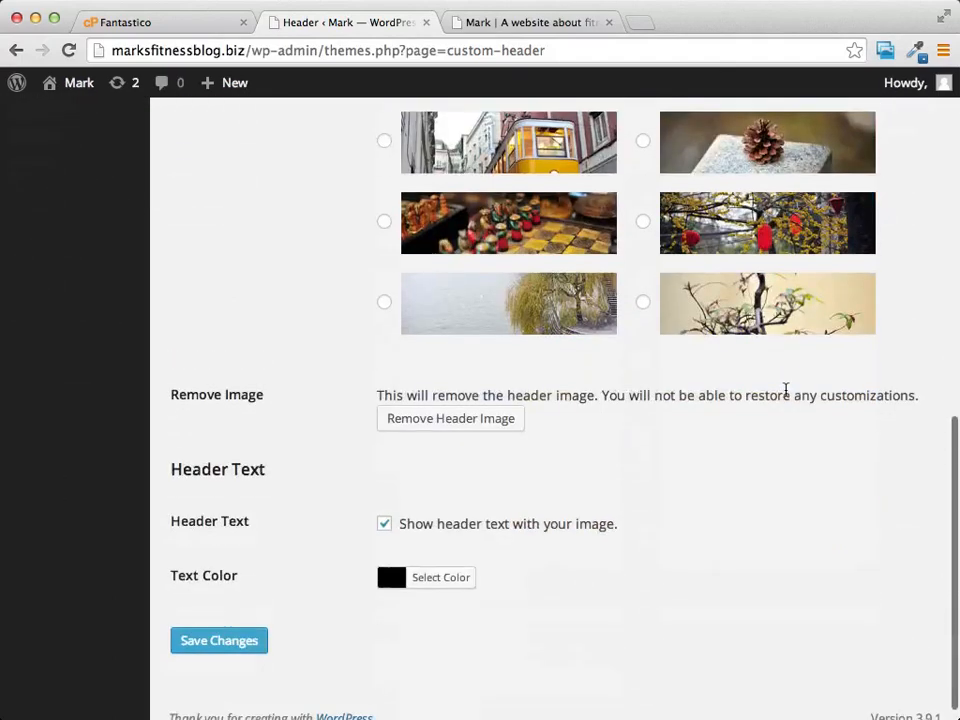
pyautogui.click(470, 422)
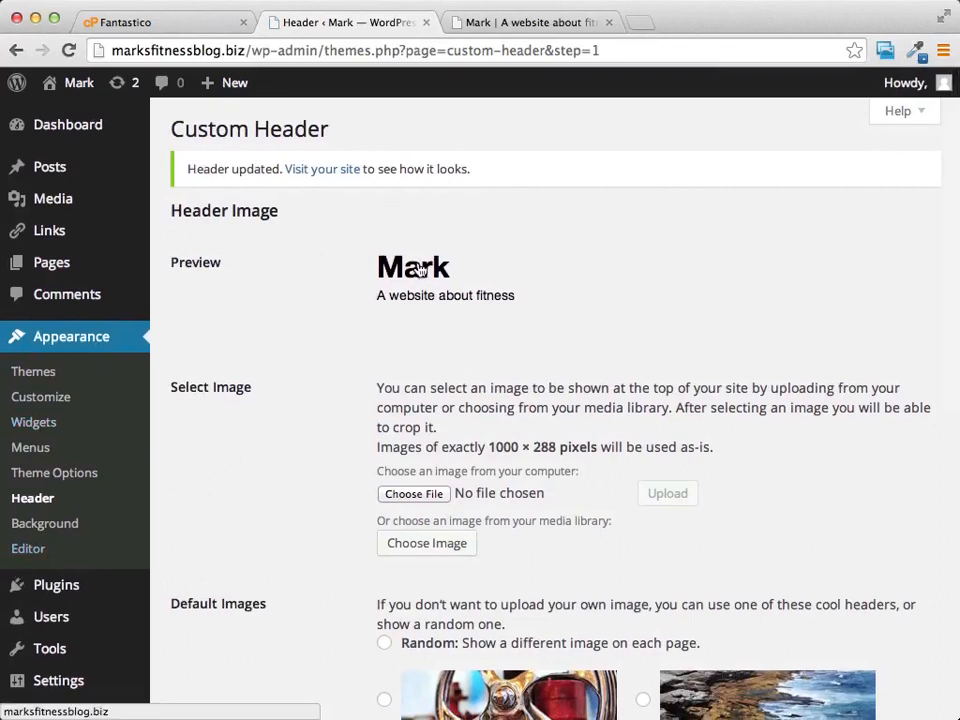
pyautogui.scroll(-2, 103, 426)
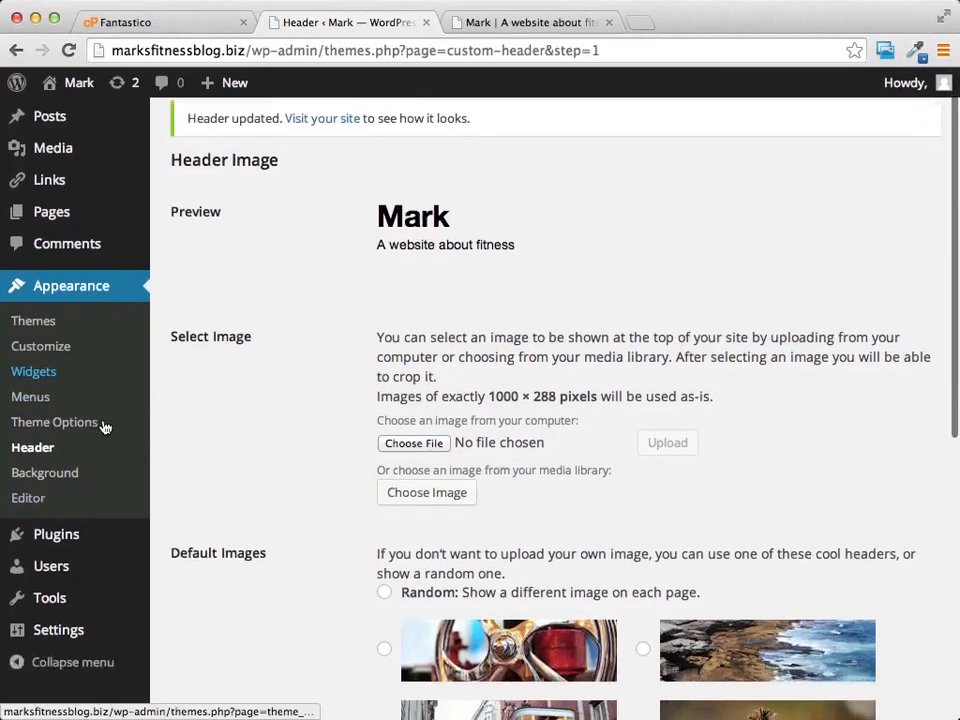
pyautogui.scroll(-4, 103, 426)
# Step: Change the Site Title in General Settings to 'Marks Fitness Blog' and save the changes
pyautogui.moveTo(62, 455)
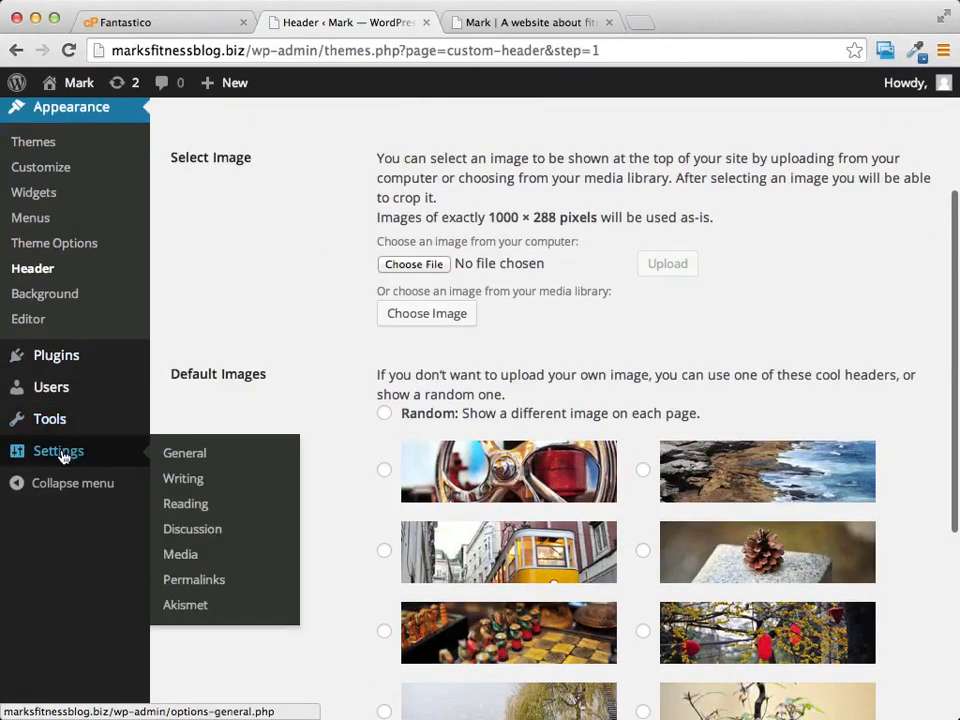
pyautogui.click(217, 454)
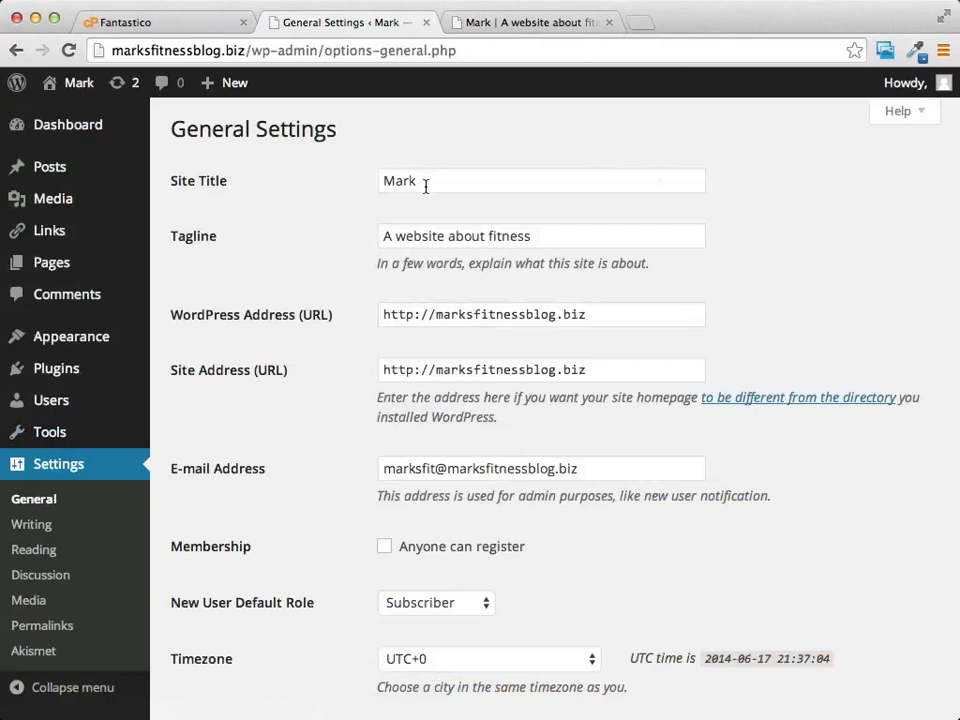
pyautogui.doubleClick(425, 186)
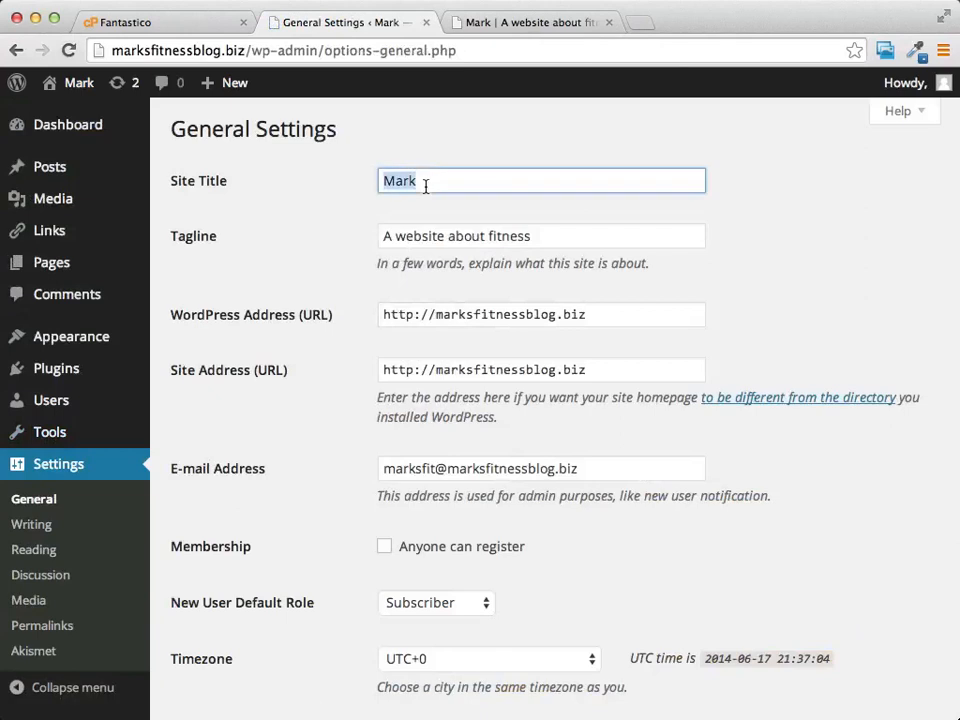
pyautogui.write('Ma')
pyautogui.write('rks Fitness Blog')
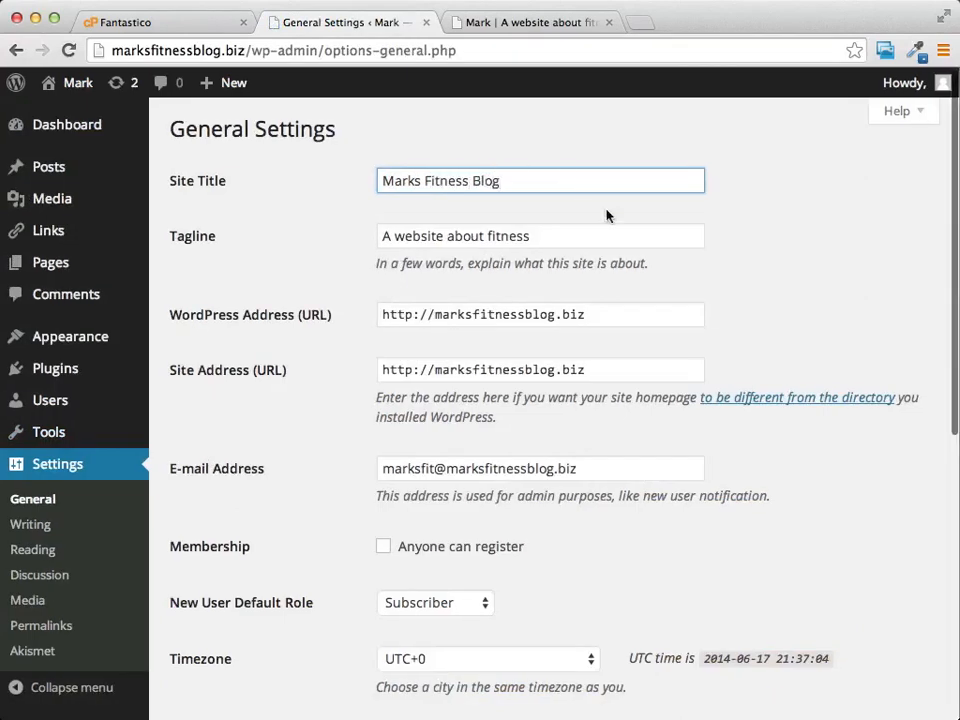
pyautogui.scroll(-10, 671, 253)
pyautogui.click(222, 630)
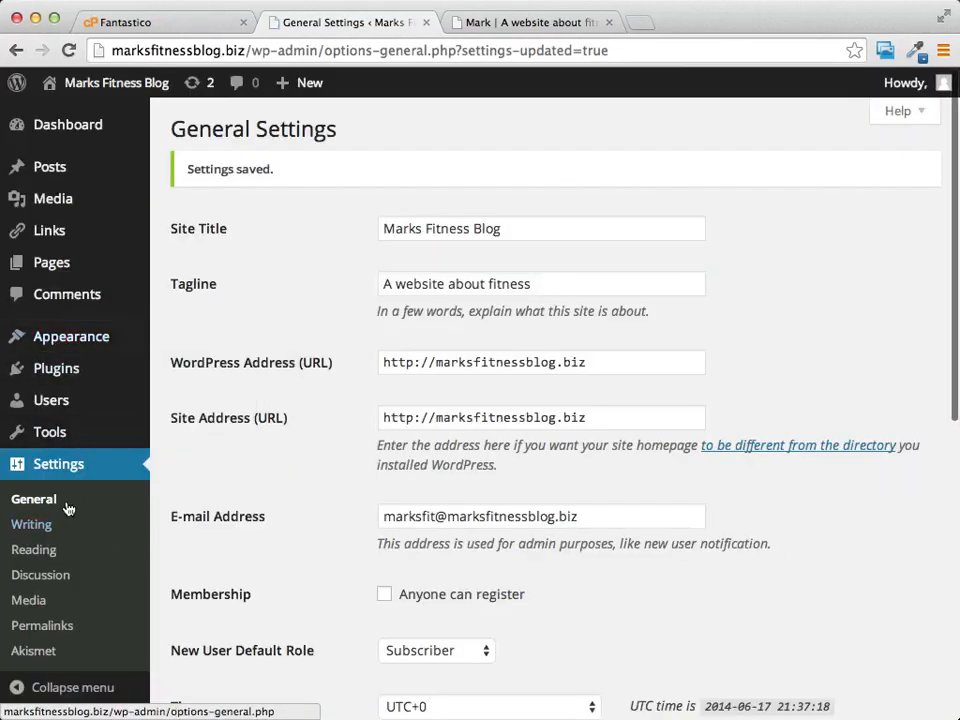
pyautogui.moveTo(72, 272)
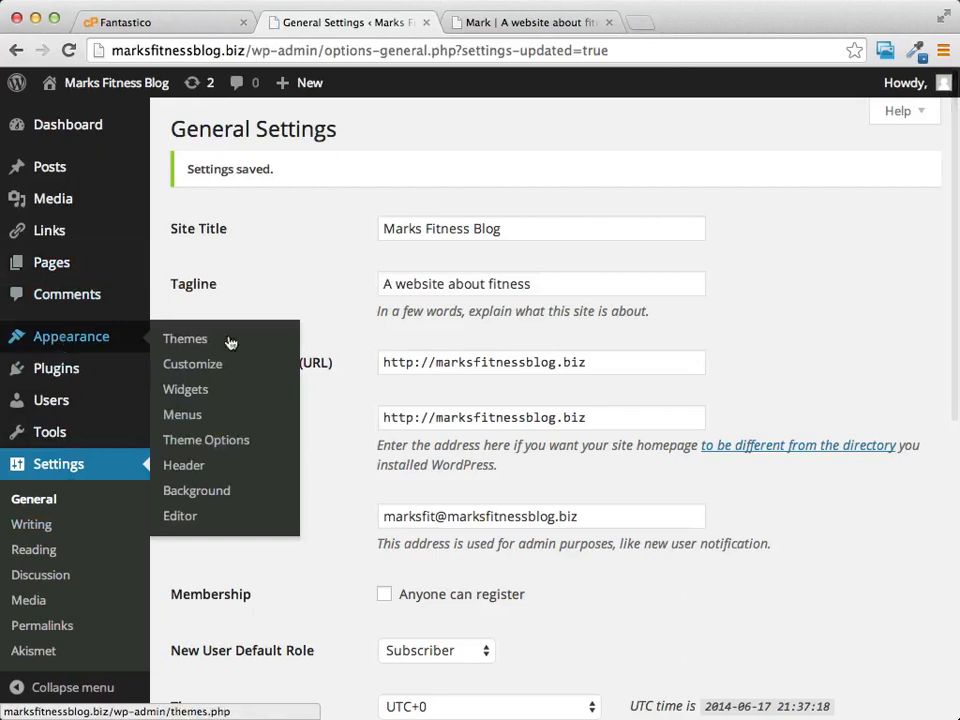
# Step: Open the Widgets page, check the live blog's current sidebar, then return to Widgets
pyautogui.click(204, 395)
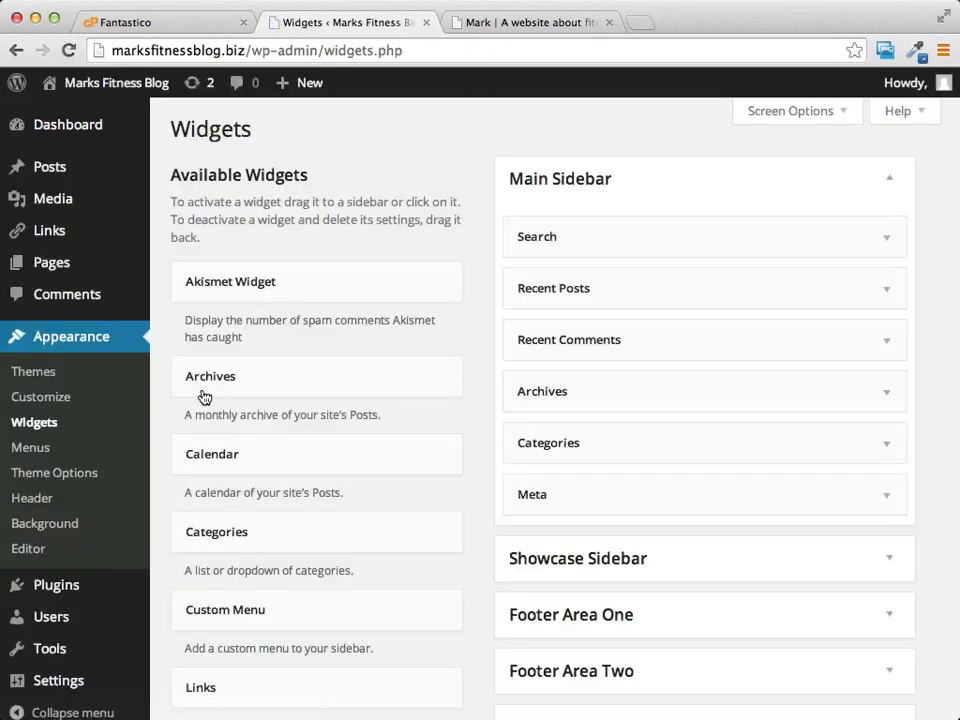
pyautogui.click(531, 23)
pyautogui.scroll(-5, 789, 324)
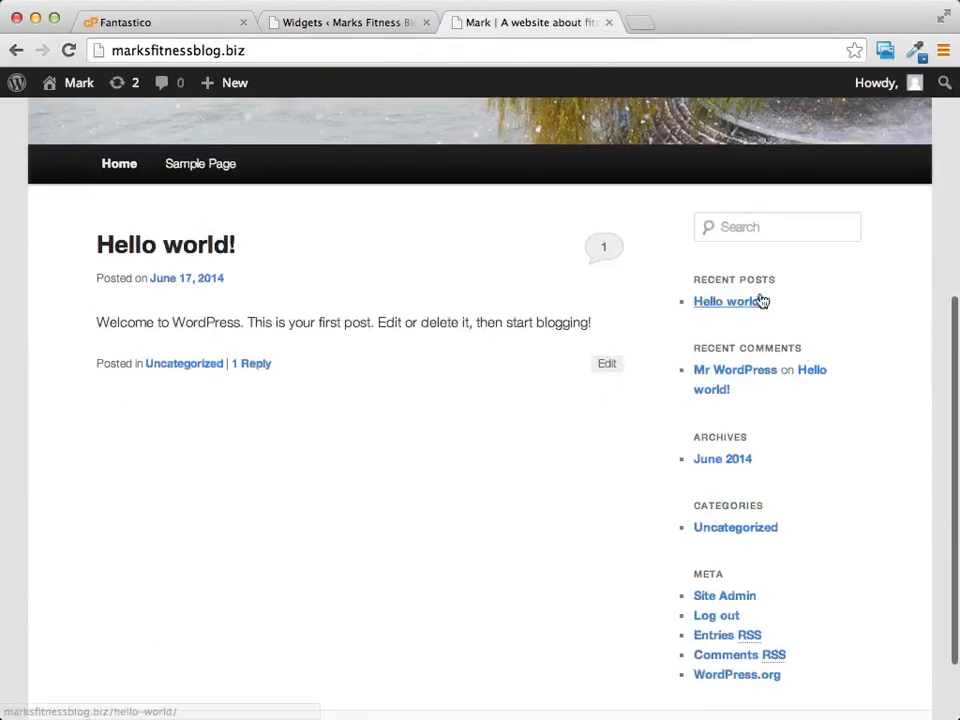
pyautogui.scroll(-2, 766, 436)
pyautogui.scroll(3, 766, 436)
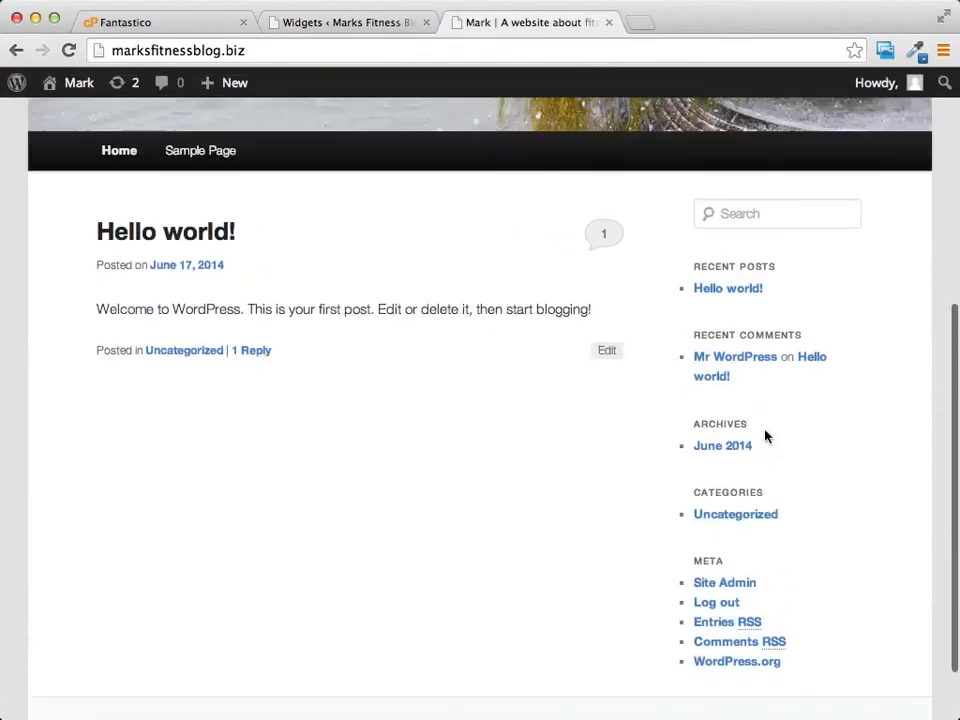
pyautogui.scroll(3, 766, 436)
pyautogui.click(366, 24)
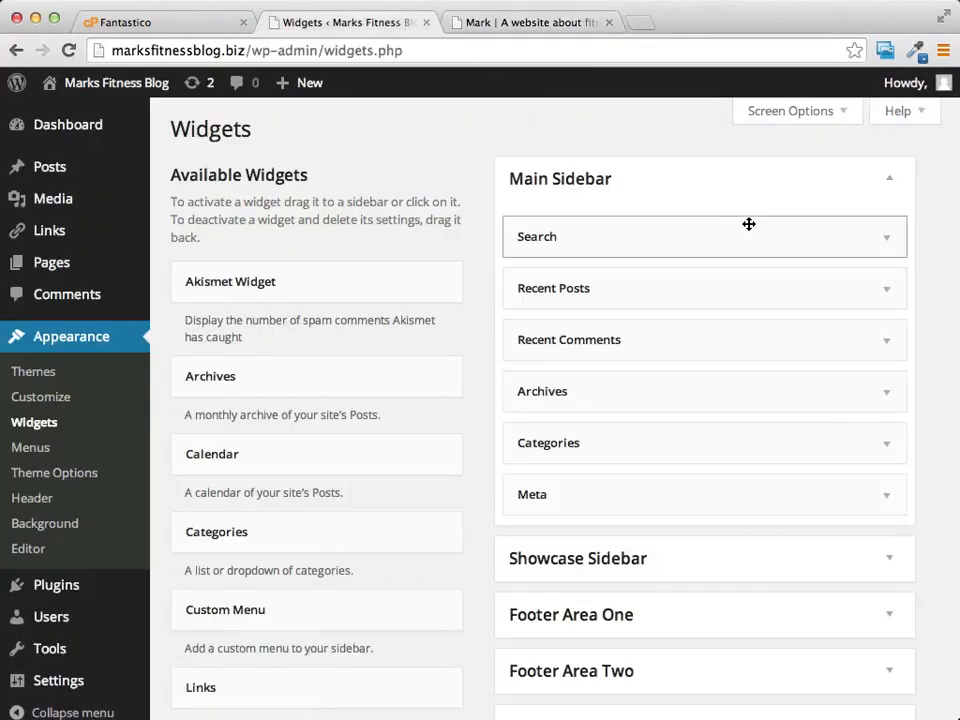
# Step: Drag Search, Recent Posts, Recent Comments, Archives, Categories and Meta out of the Main Sidebar
pyautogui.moveTo(750, 231); pyautogui.dragTo(318, 240)
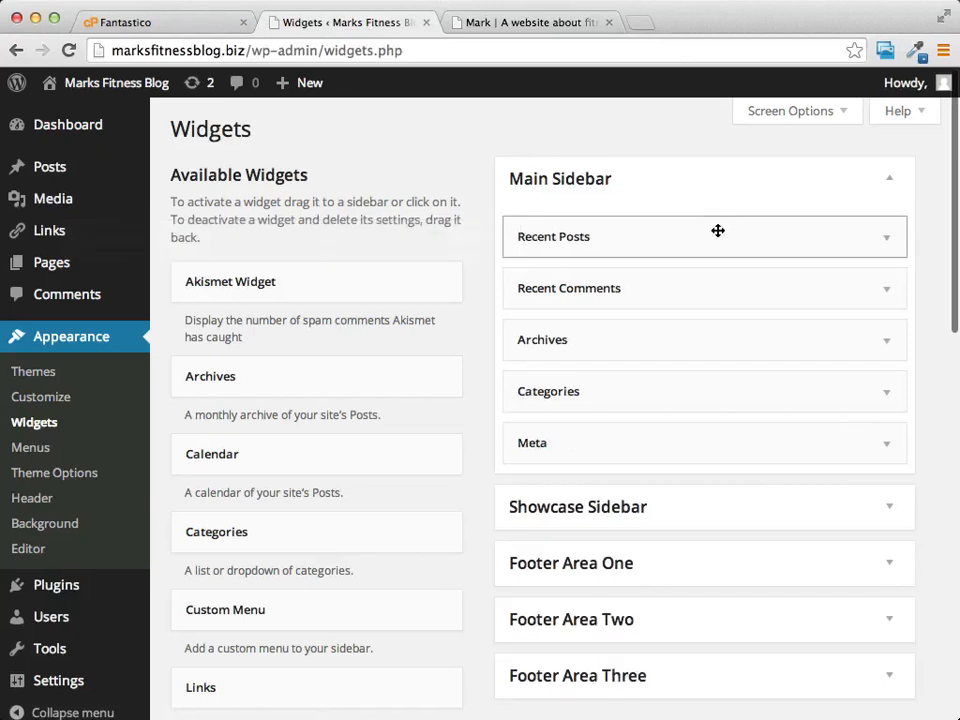
pyautogui.moveTo(717, 231); pyautogui.dragTo(428, 243)
pyautogui.moveTo(774, 240); pyautogui.dragTo(400, 250)
pyautogui.moveTo(692, 238); pyautogui.dragTo(425, 260)
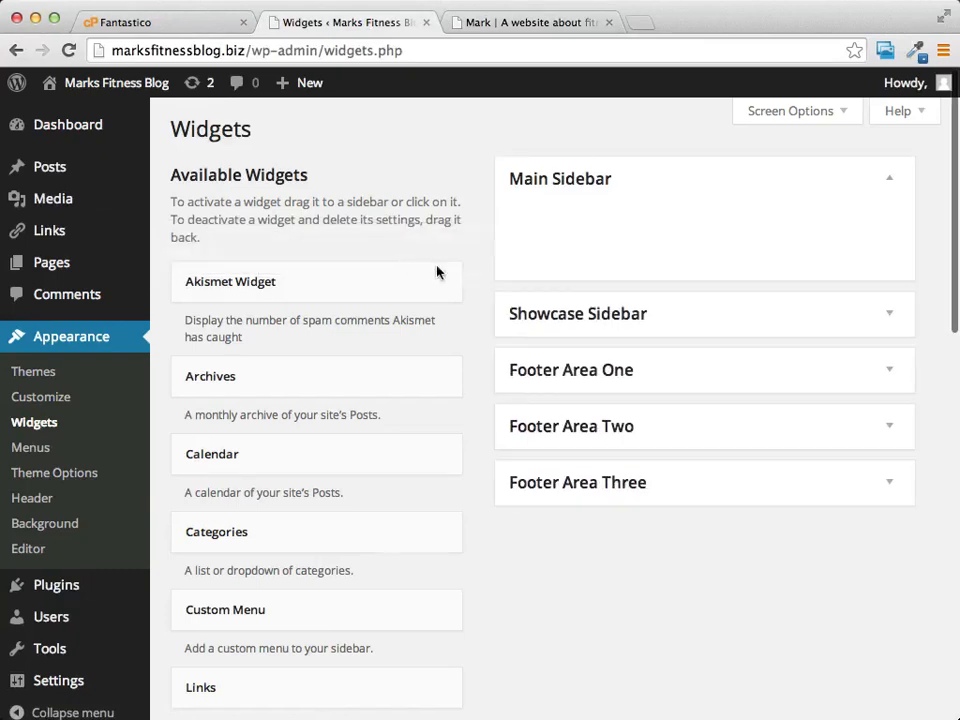
pyautogui.scroll(-9, 495, 469)
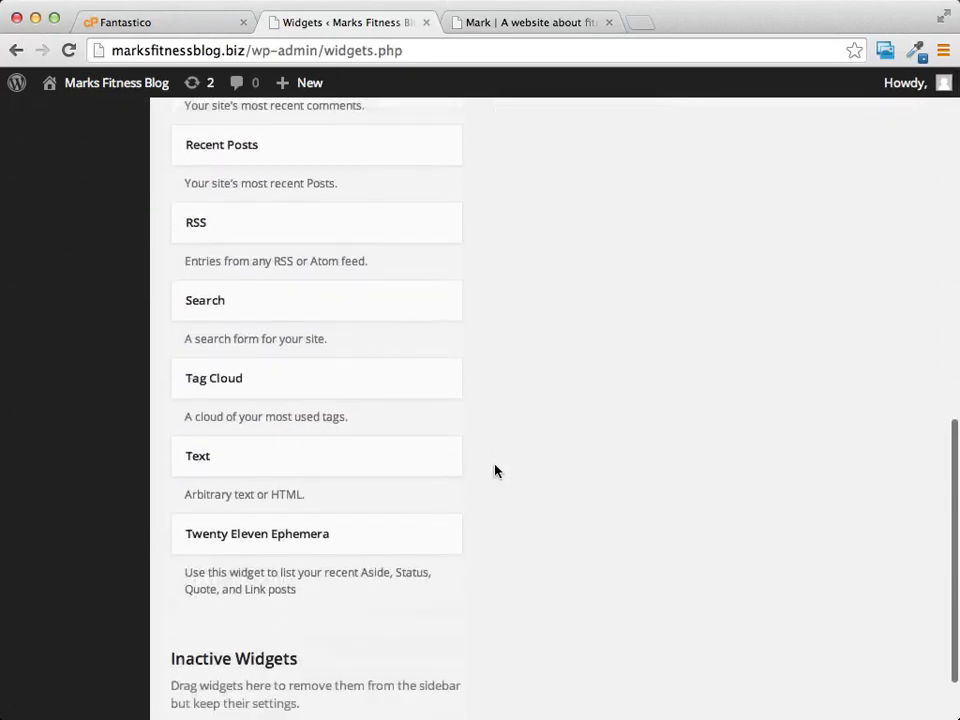
pyautogui.click(320, 447)
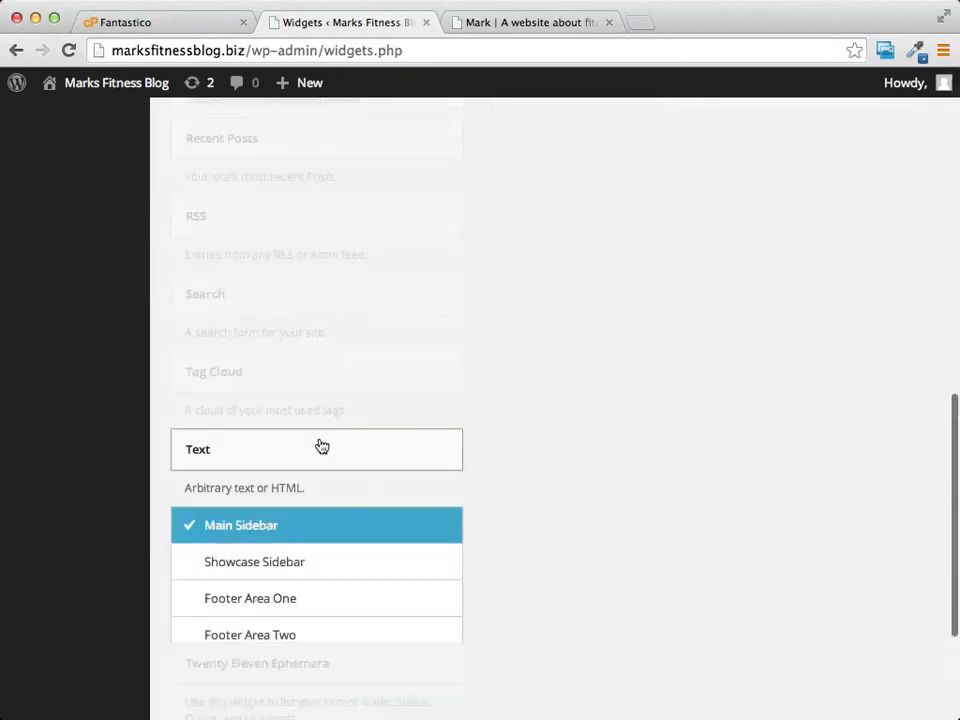
# Step: Add a Text widget reading 'Add Ads Here for Products' to the Main Sidebar and save it
pyautogui.scroll(-2, 488, 517)
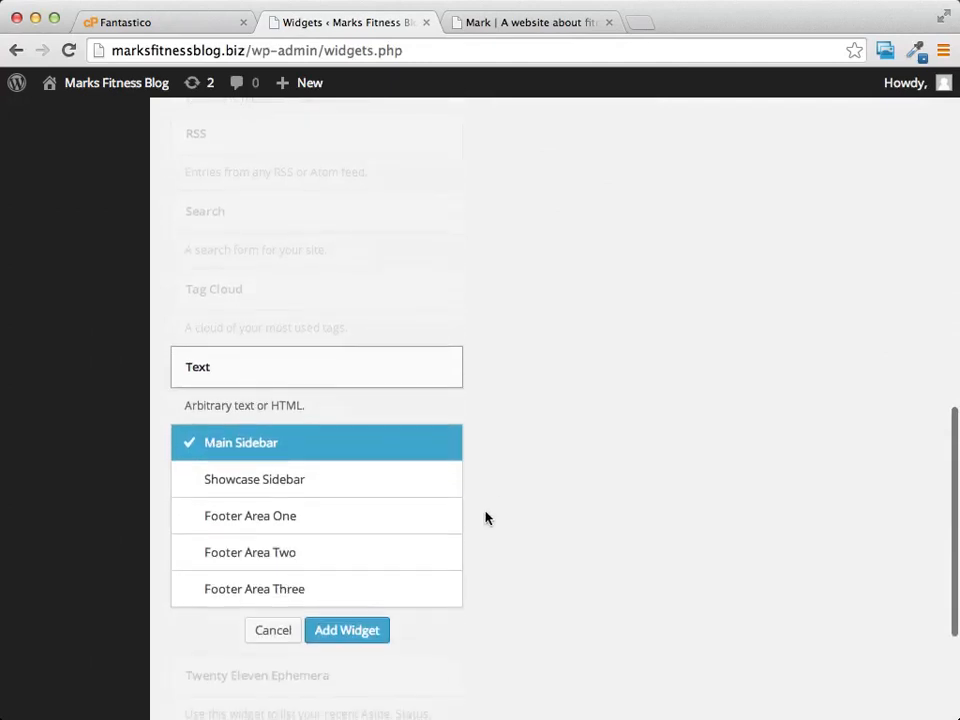
pyautogui.click(347, 631)
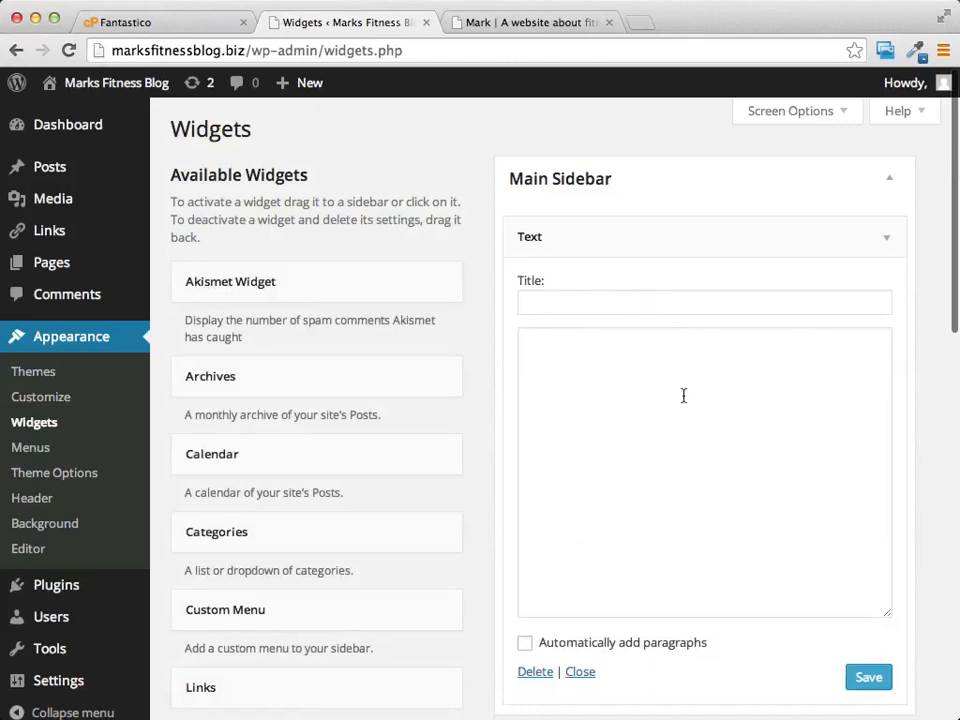
pyautogui.click(684, 396)
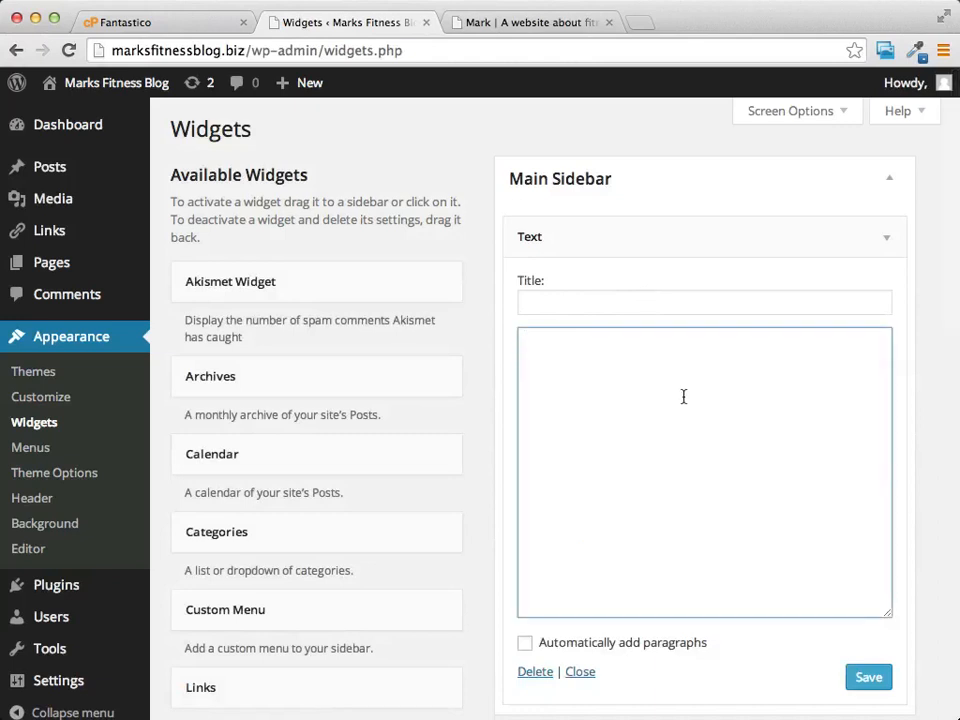
pyautogui.write('Add')
pyautogui.write('Ads Here ')
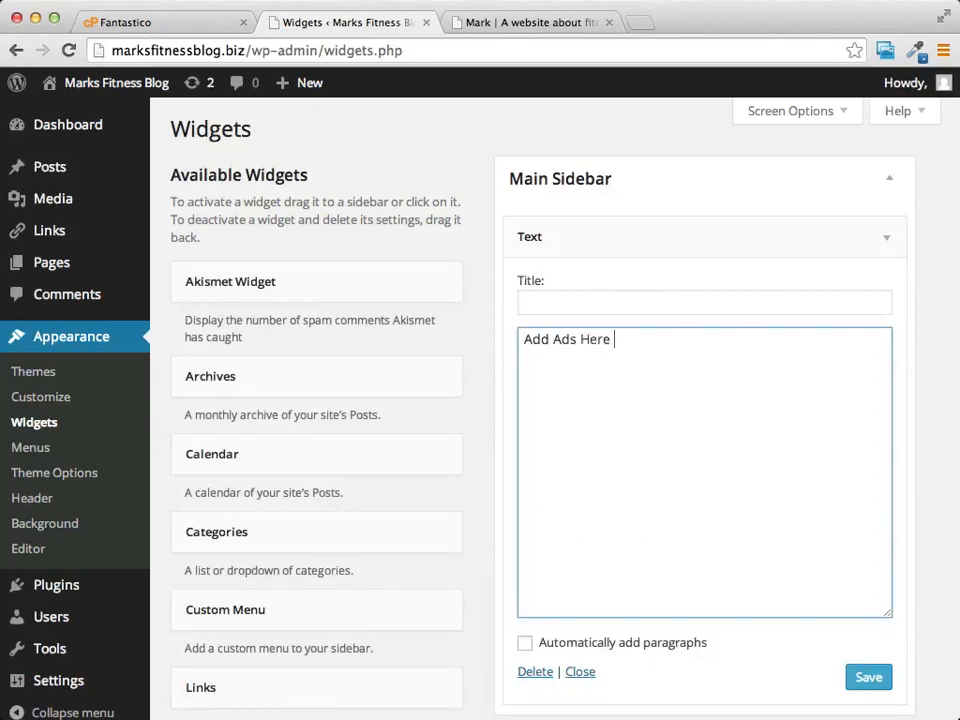
pyautogui.write('fopr Products')
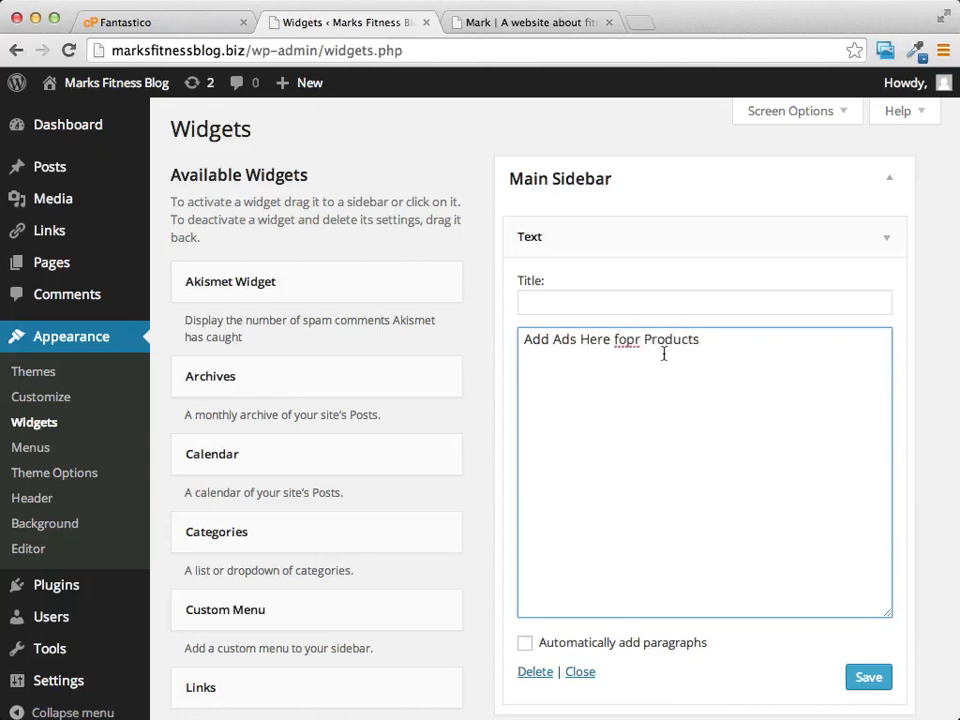
pyautogui.click(632, 339)
pyautogui.press('BackSpace')
pyautogui.press('BackSpace')
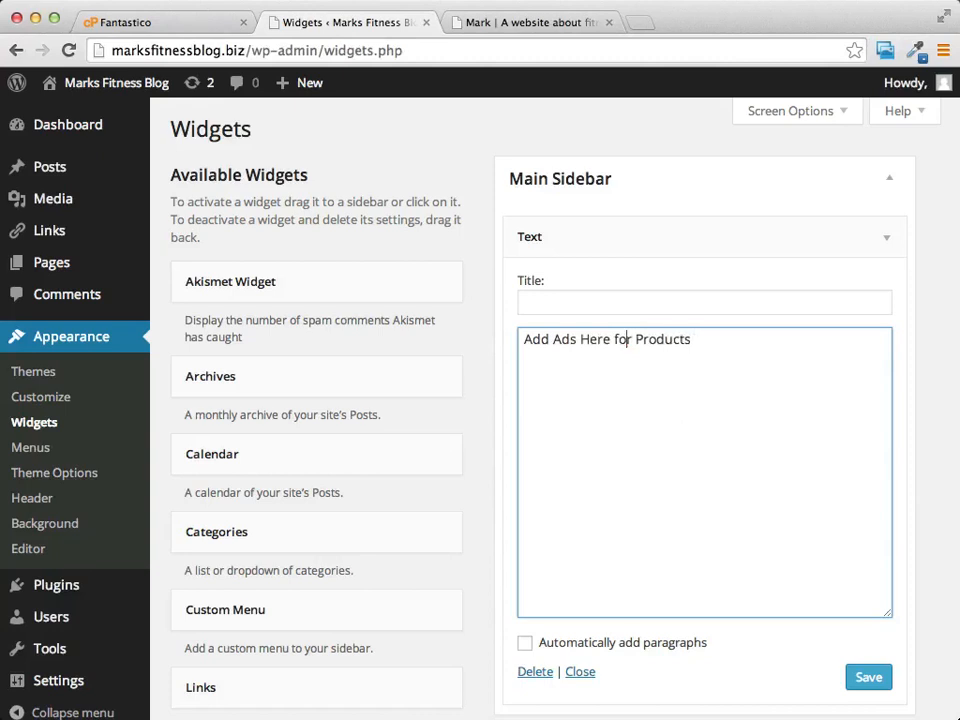
pyautogui.click(866, 678)
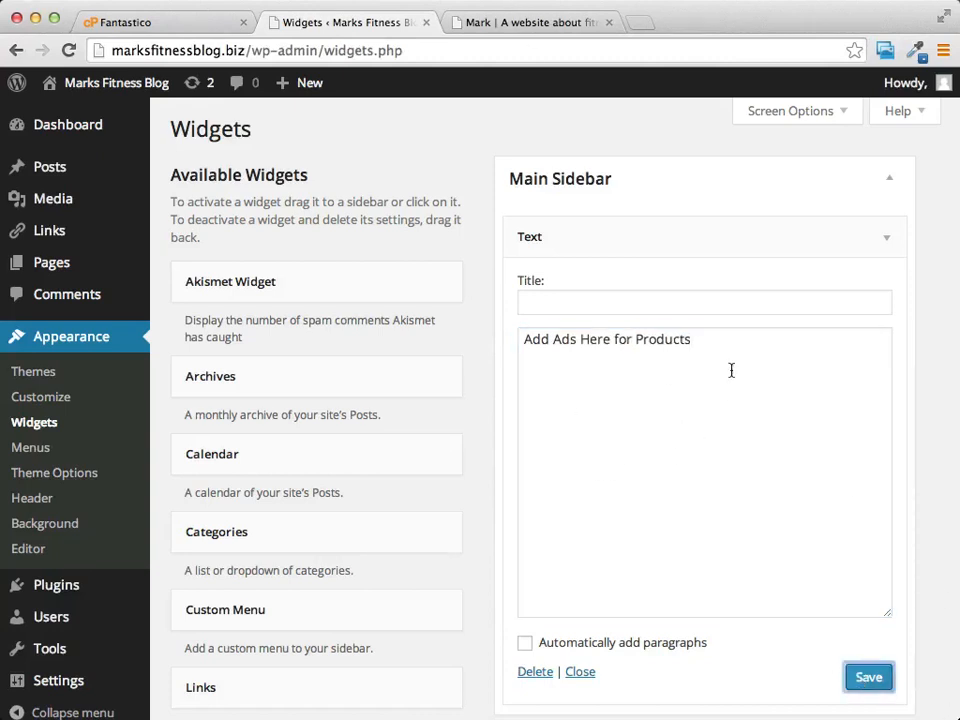
pyautogui.click(508, 23)
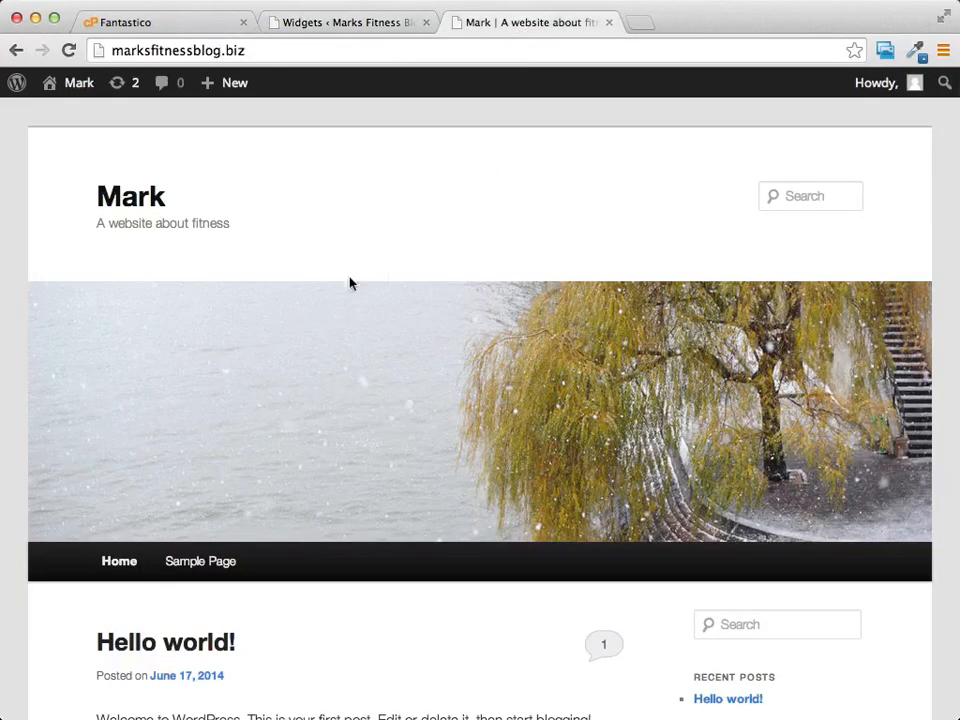
# Step: Reload the blog to see the new sidebar text and copy the 125x125 ClickBank banner code
pyautogui.click(72, 51)
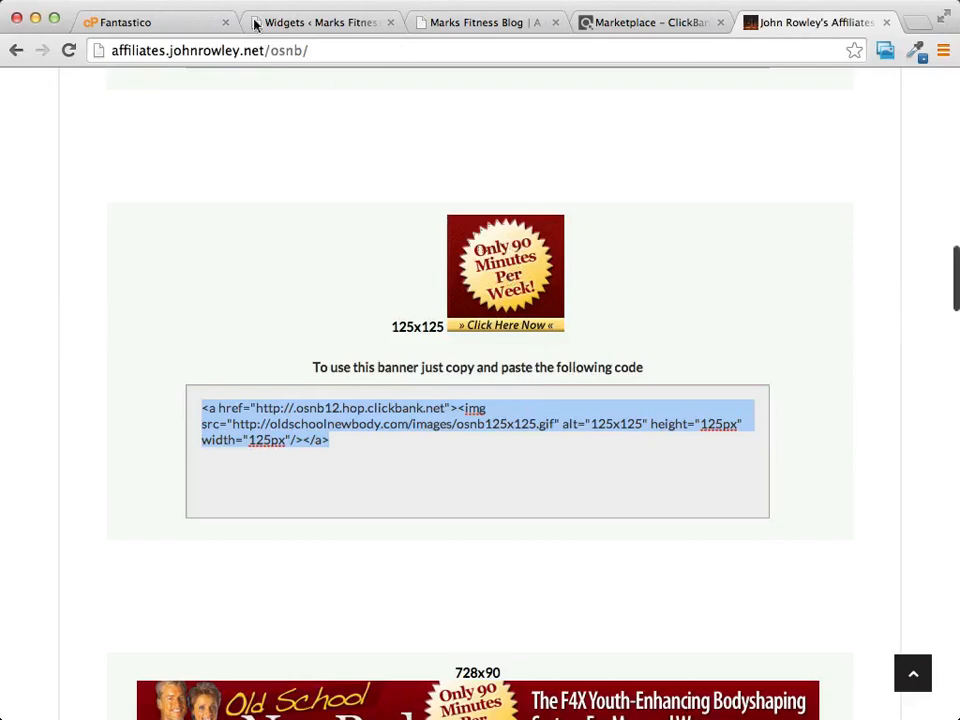
pyautogui.scroll(5, 658, 455)
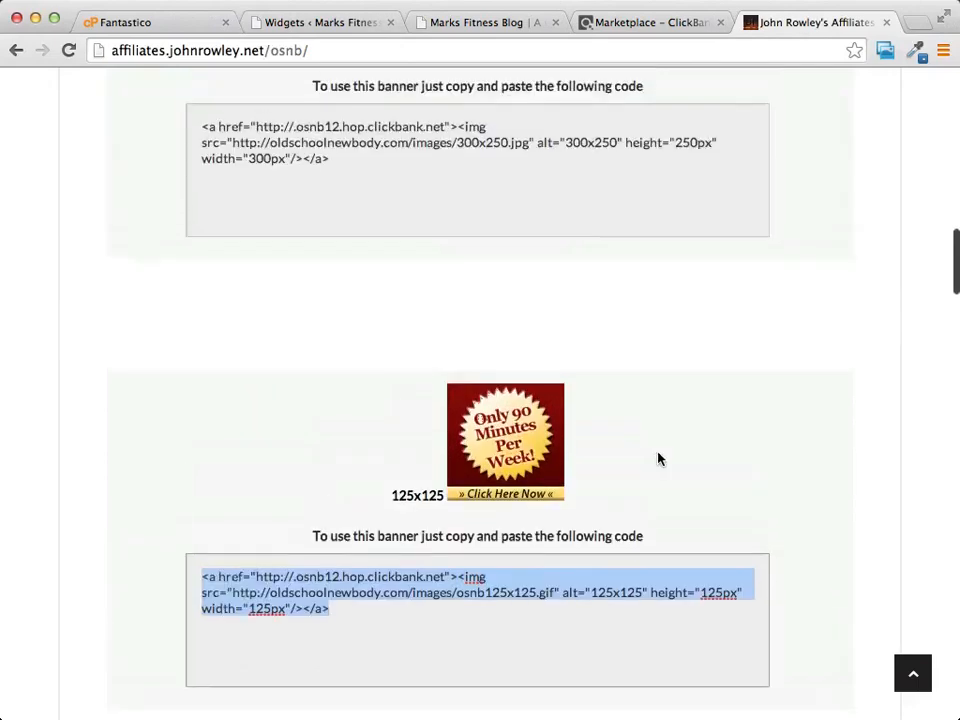
pyautogui.scroll(-3, 658, 457)
pyautogui.scroll(-2, 658, 459)
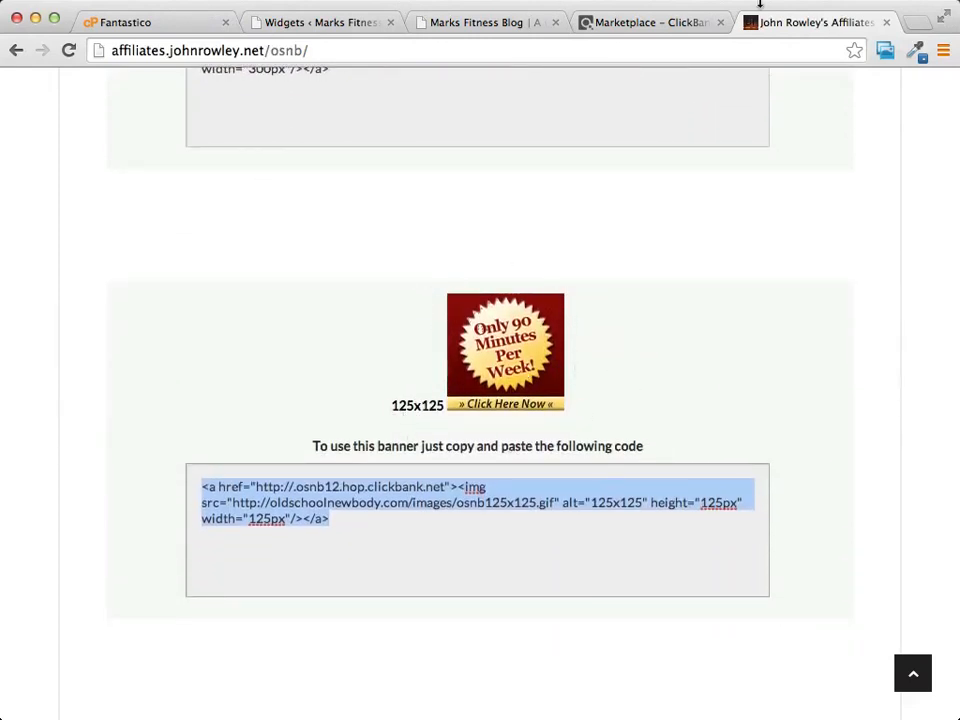
pyautogui.click(328, 24)
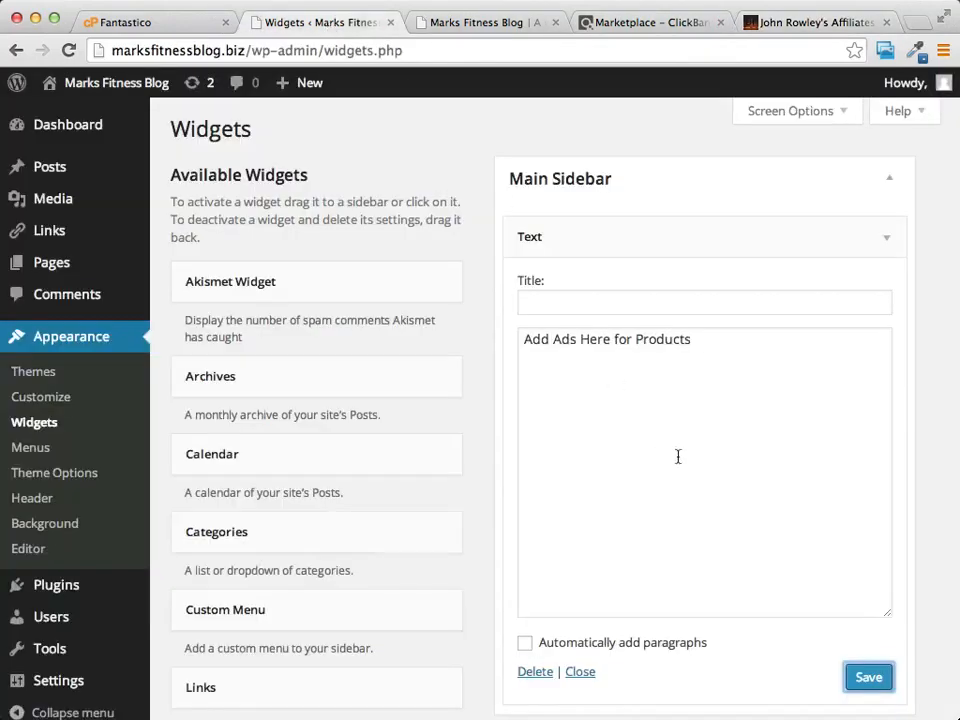
# Step: Replace the Text widget's content with the pasted ClickBank banner code and save it
pyautogui.click(634, 340)
pyautogui.press('super+a')
pyautogui.rightClick(633, 340)
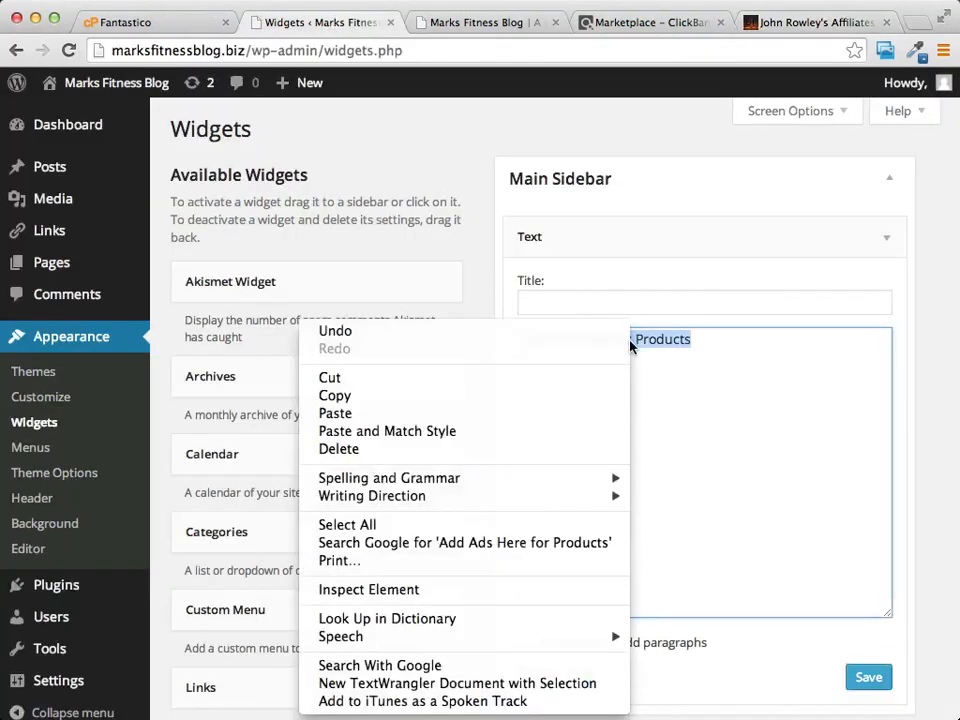
pyautogui.click(420, 416)
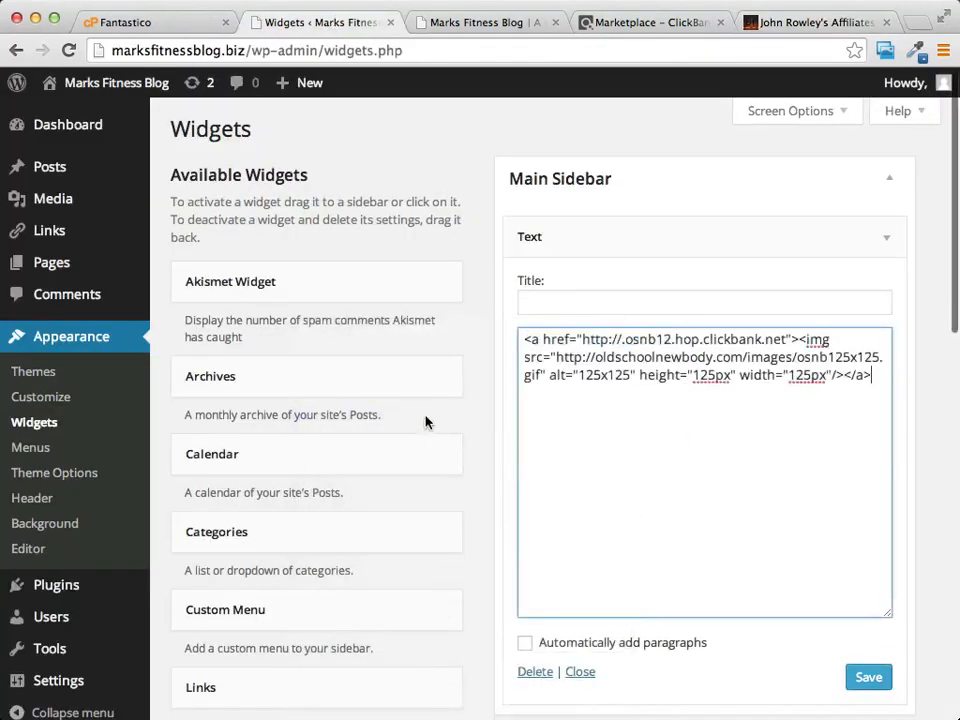
pyautogui.click(864, 680)
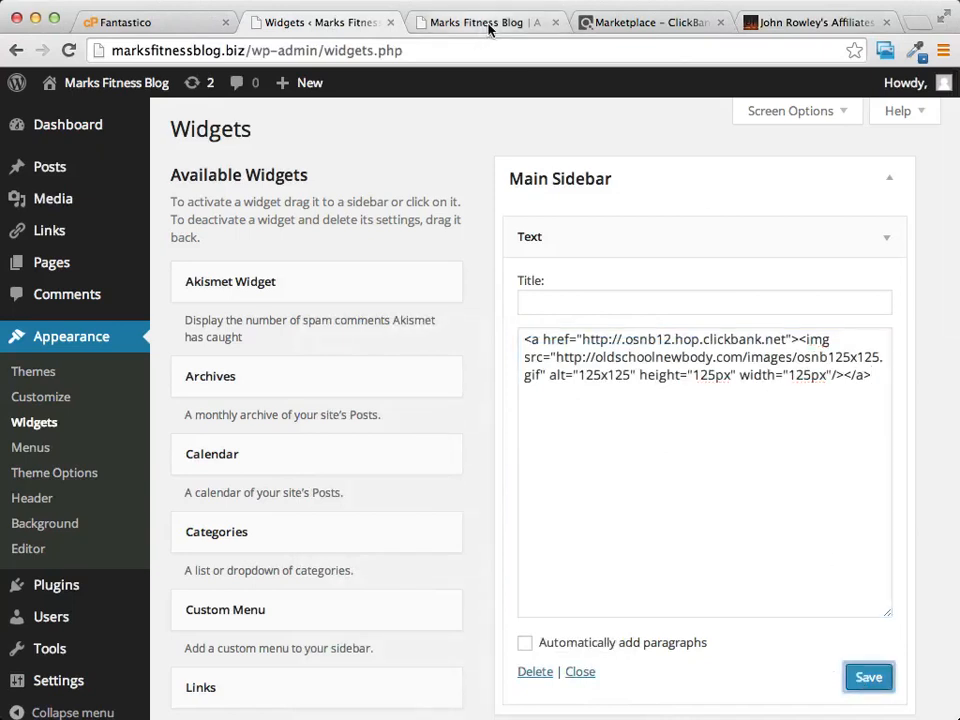
# Step: Reload the live blog to confirm the banner ad appears, then return to Widgets
pyautogui.click(489, 28)
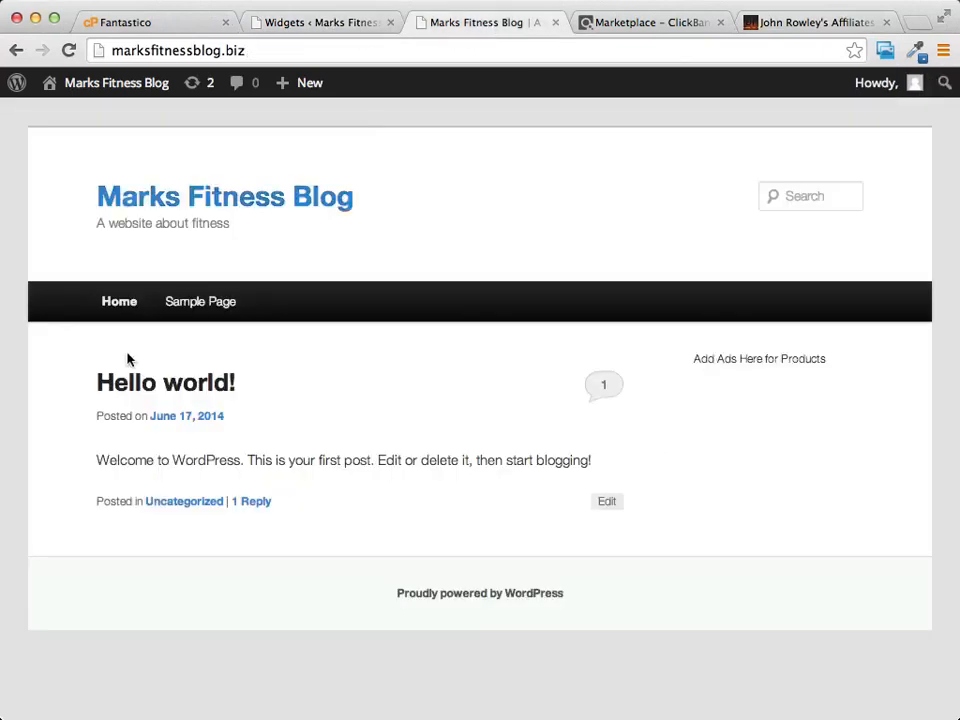
pyautogui.click(69, 51)
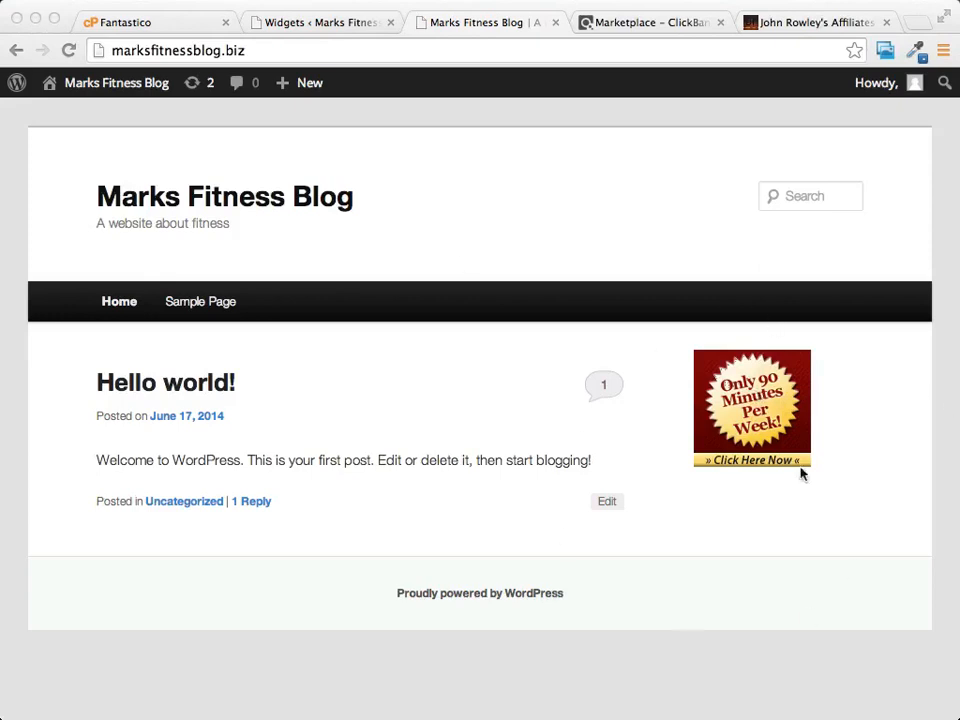
pyautogui.click(326, 21)
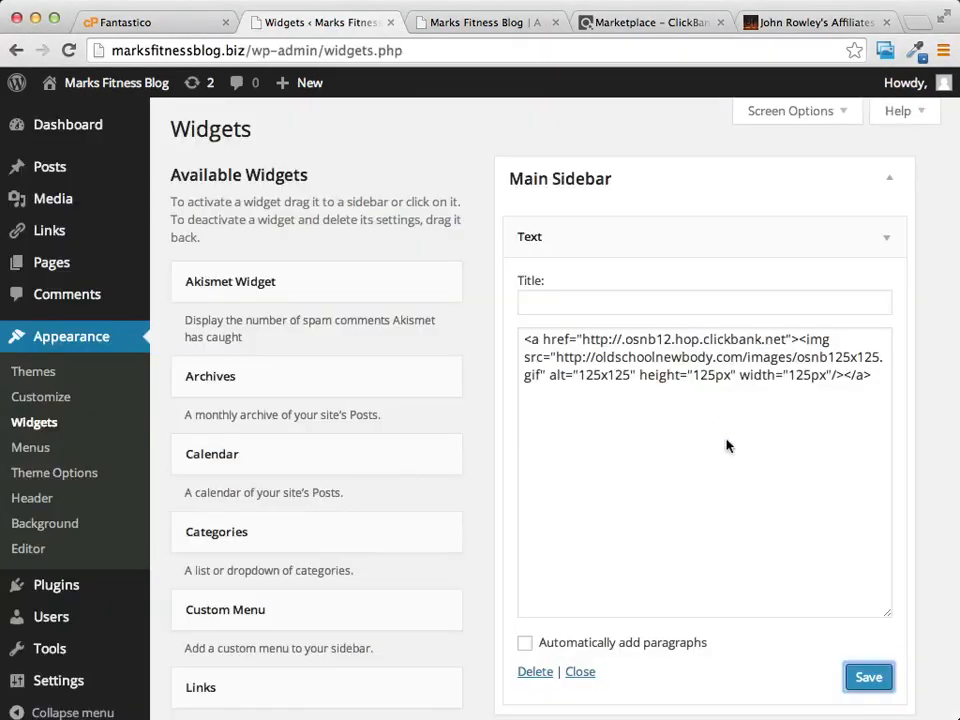
pyautogui.scroll(-8, 262, 270)
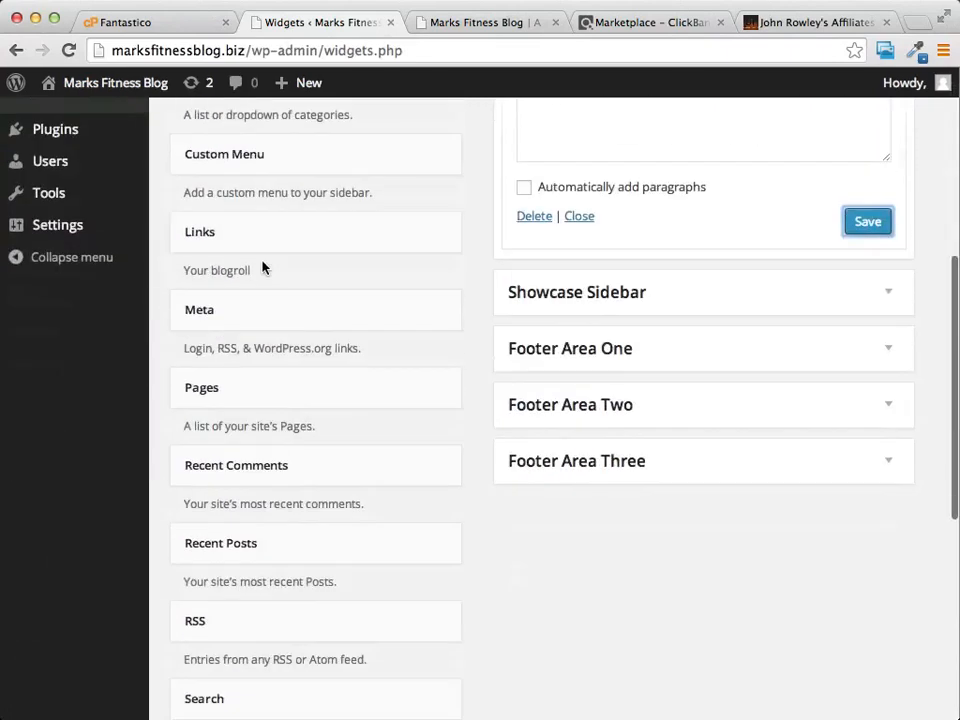
pyautogui.scroll(8, 262, 270)
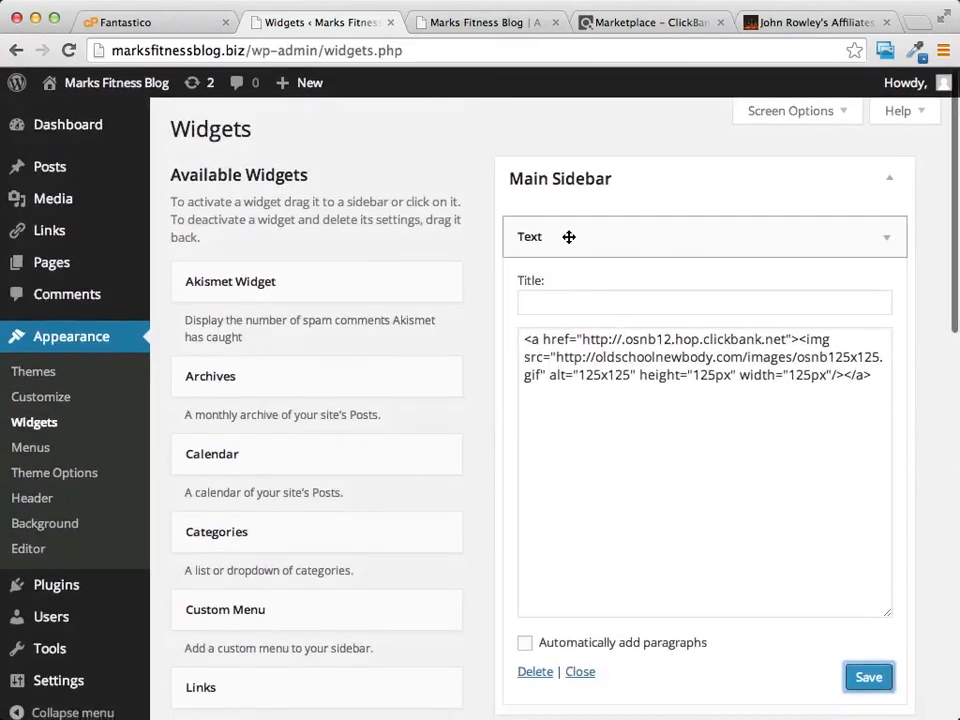
# Step: Create a new page under Pages and title it 'A New Page3'
pyautogui.click(44, 264)
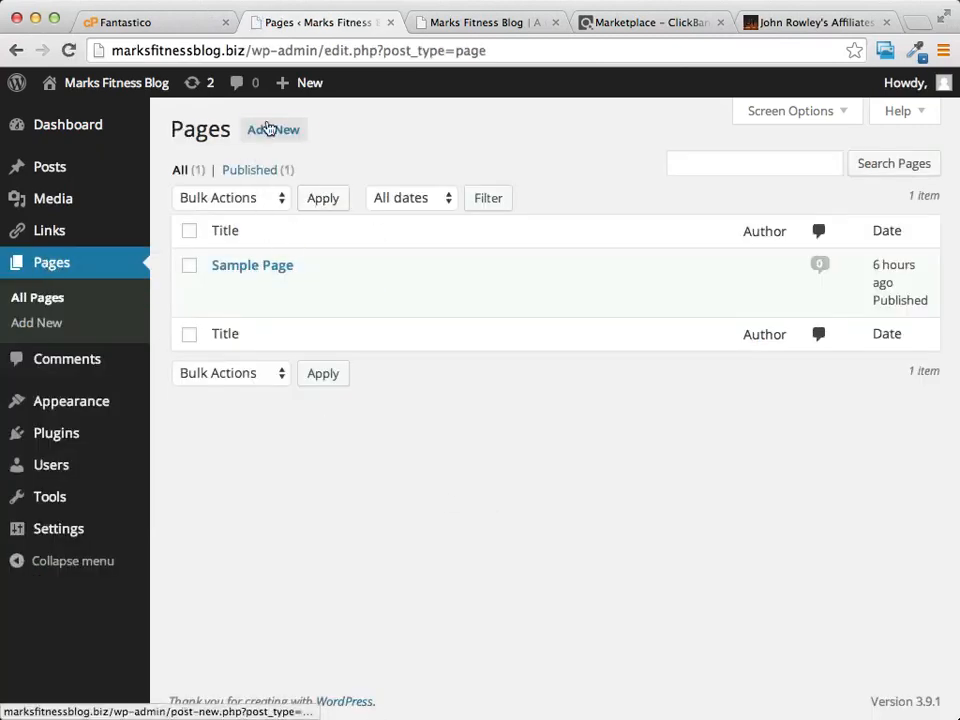
pyautogui.click(268, 129)
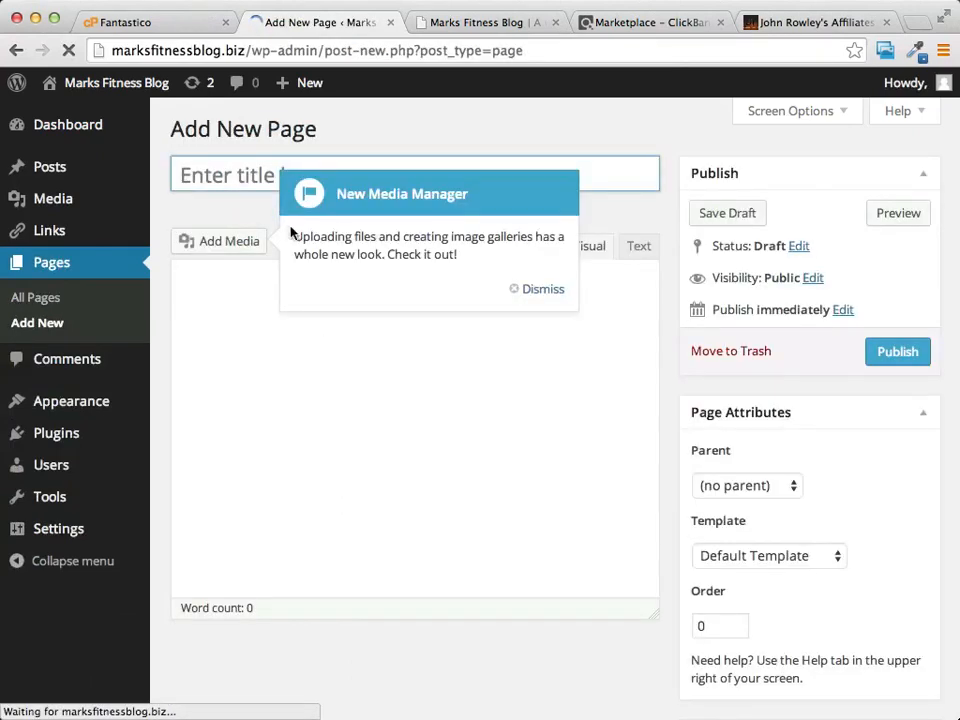
pyautogui.click(201, 169)
pyautogui.write('A ')
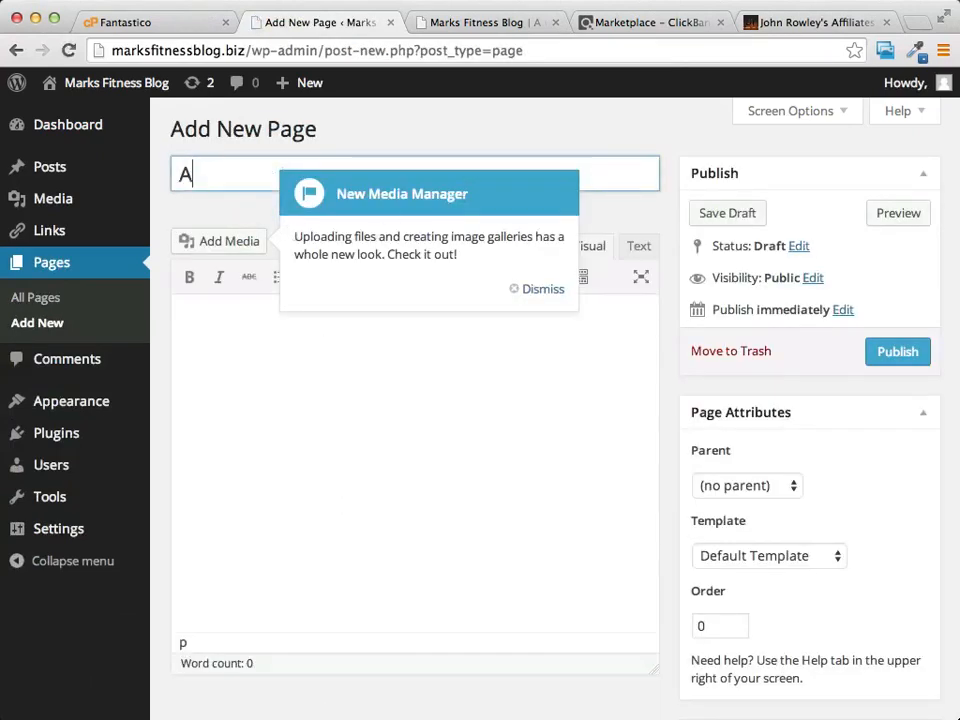
pyautogui.write('New Page')
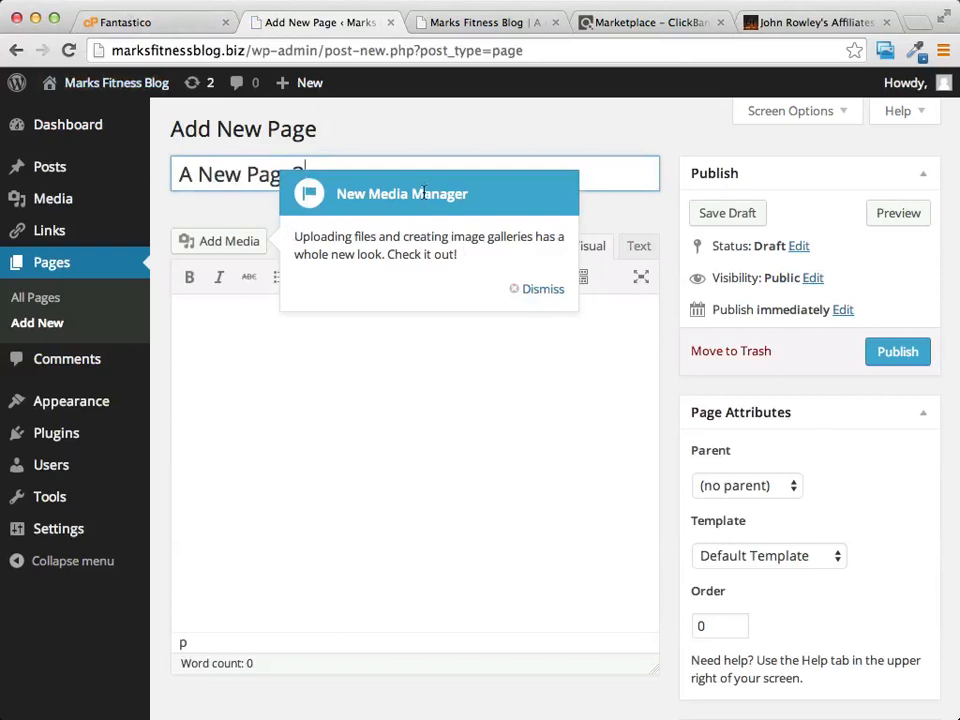
pyautogui.click(538, 290)
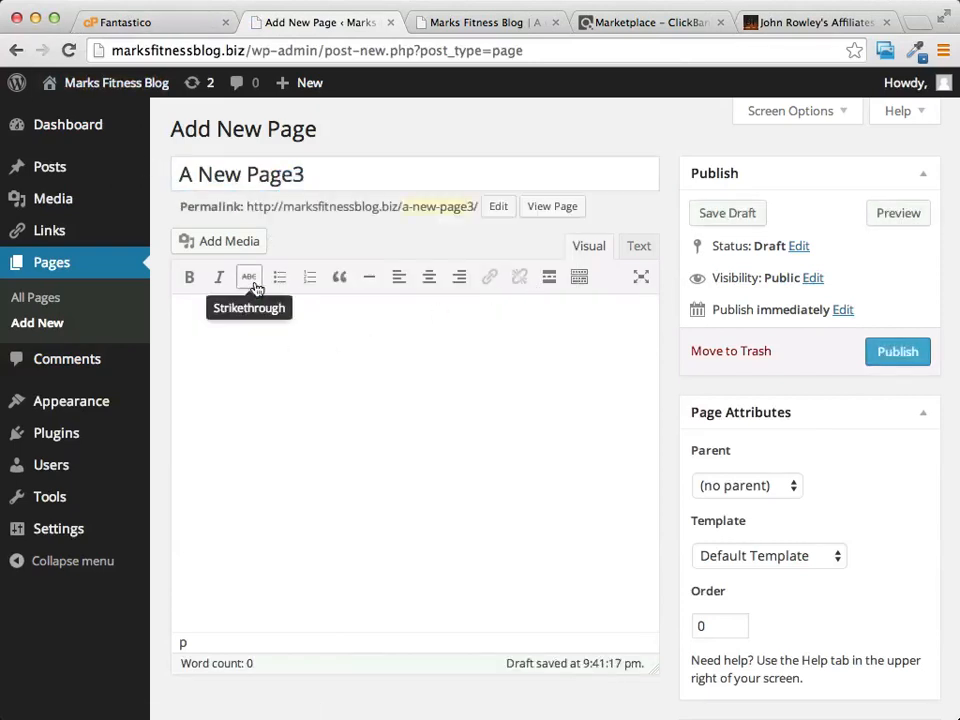
# Step: Type 'Use just like Microsoft' in the page body and make the word 'just' bold
pyautogui.click(578, 281)
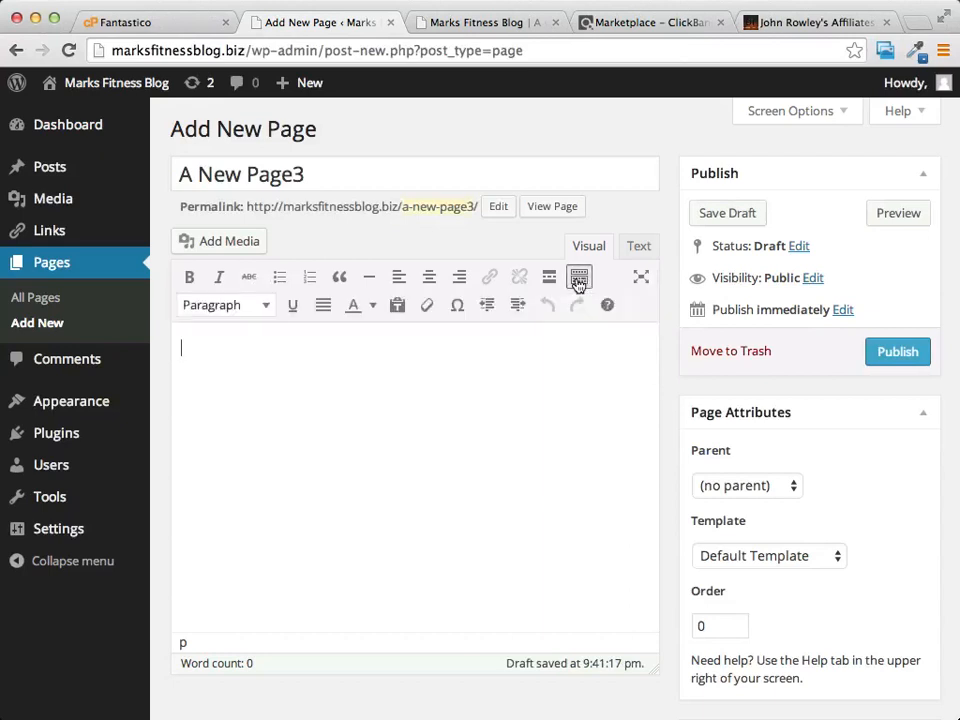
pyautogui.click(578, 281)
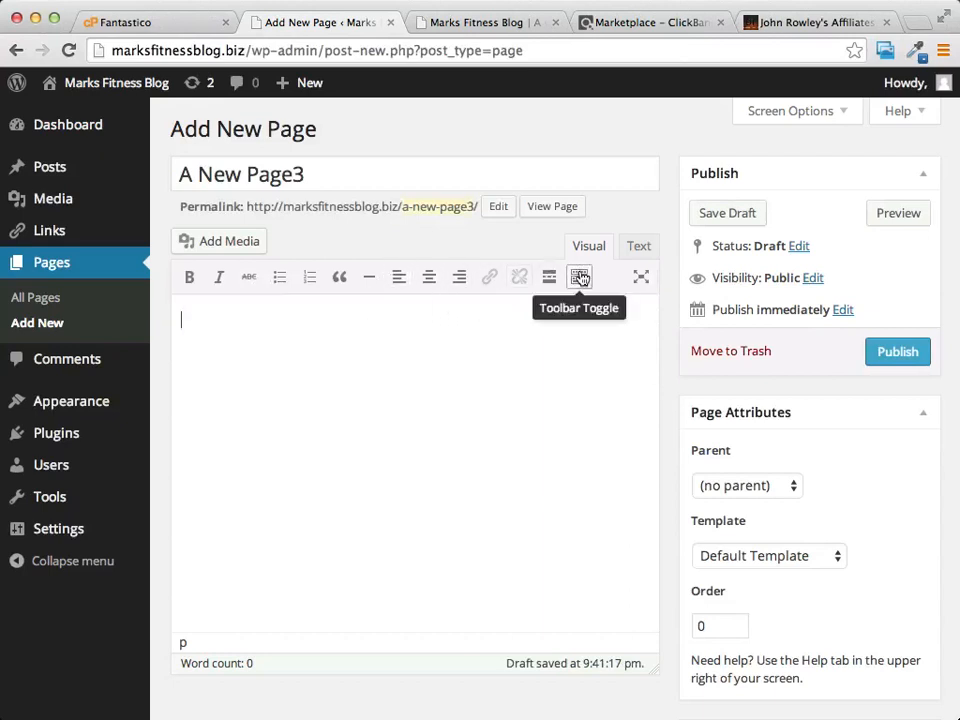
pyautogui.click(580, 279)
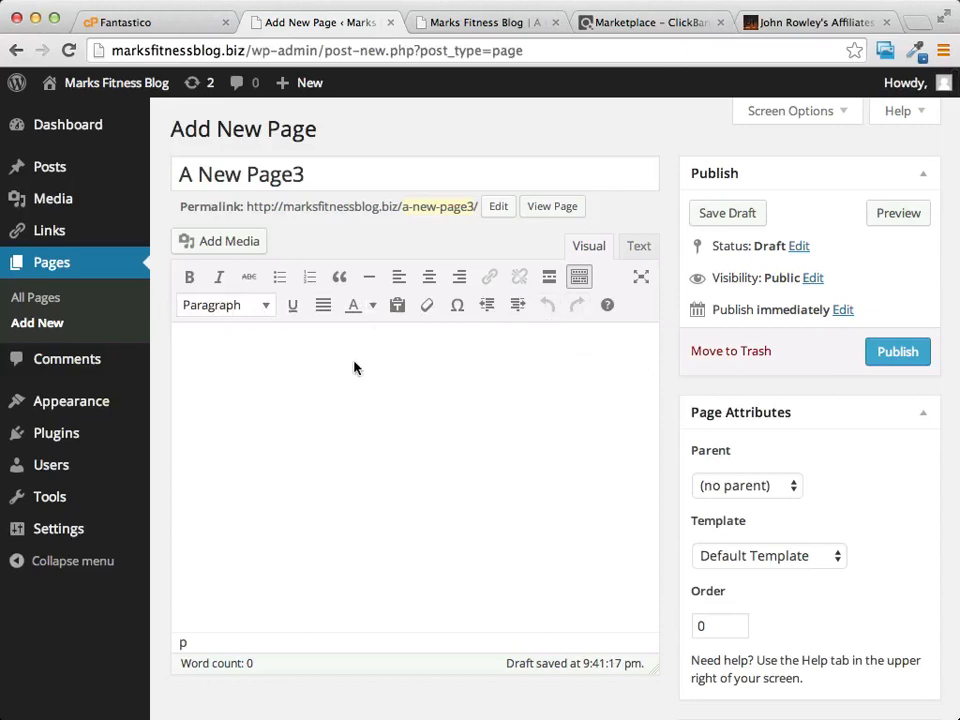
pyautogui.write('Use just like Microsoft')
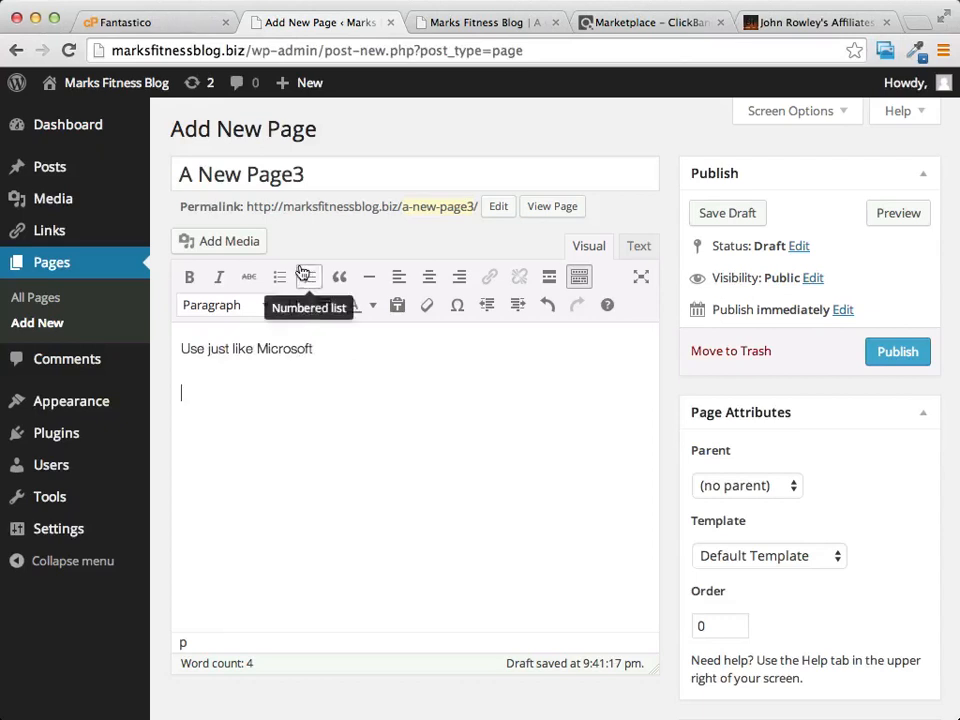
pyautogui.moveTo(207, 348); pyautogui.dragTo(234, 348)
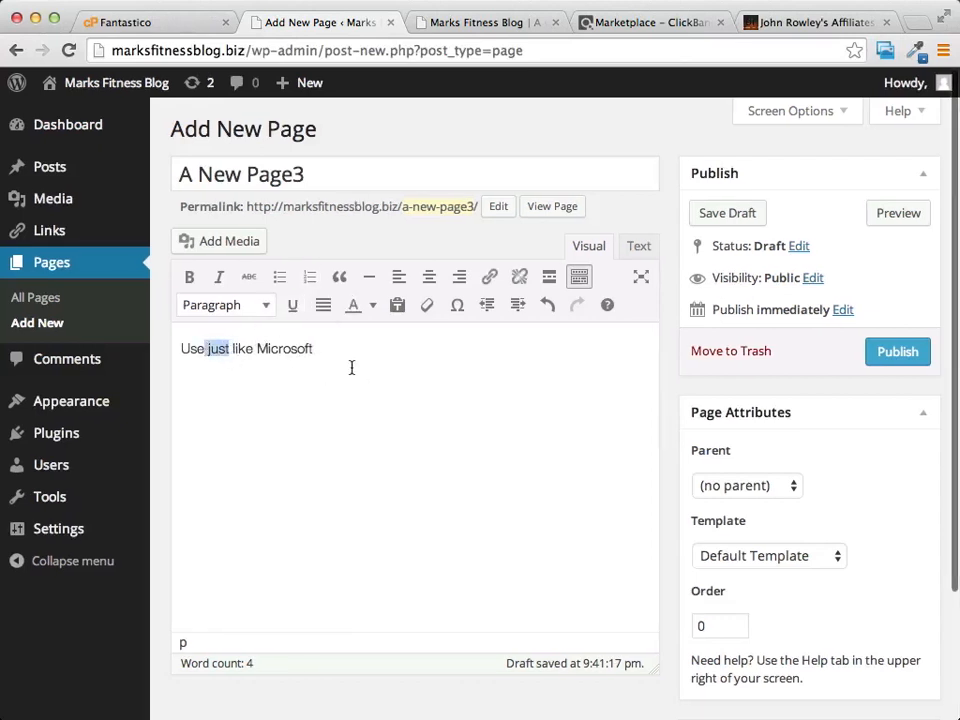
pyautogui.click(190, 278)
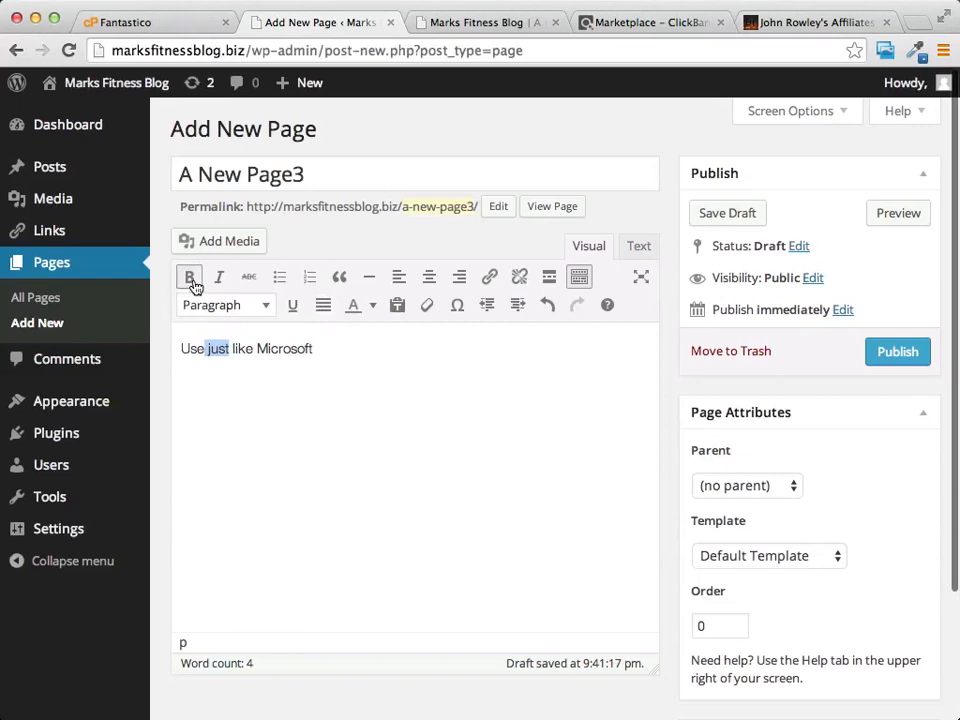
# Step: Link the bold word 'just' to a Google web address
pyautogui.click(489, 279)
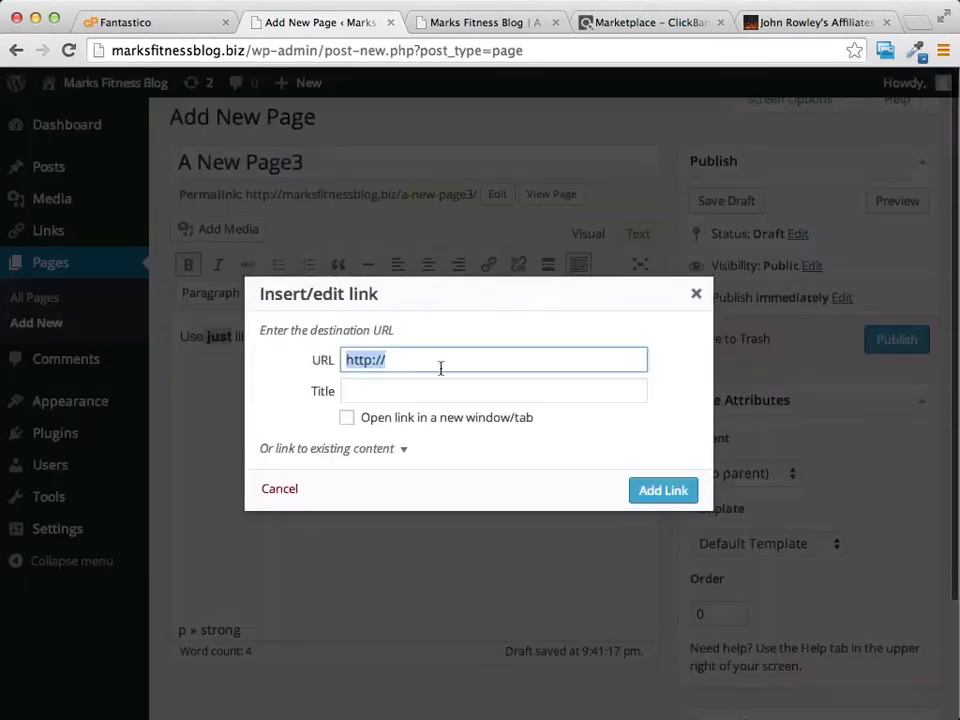
pyautogui.click(421, 361)
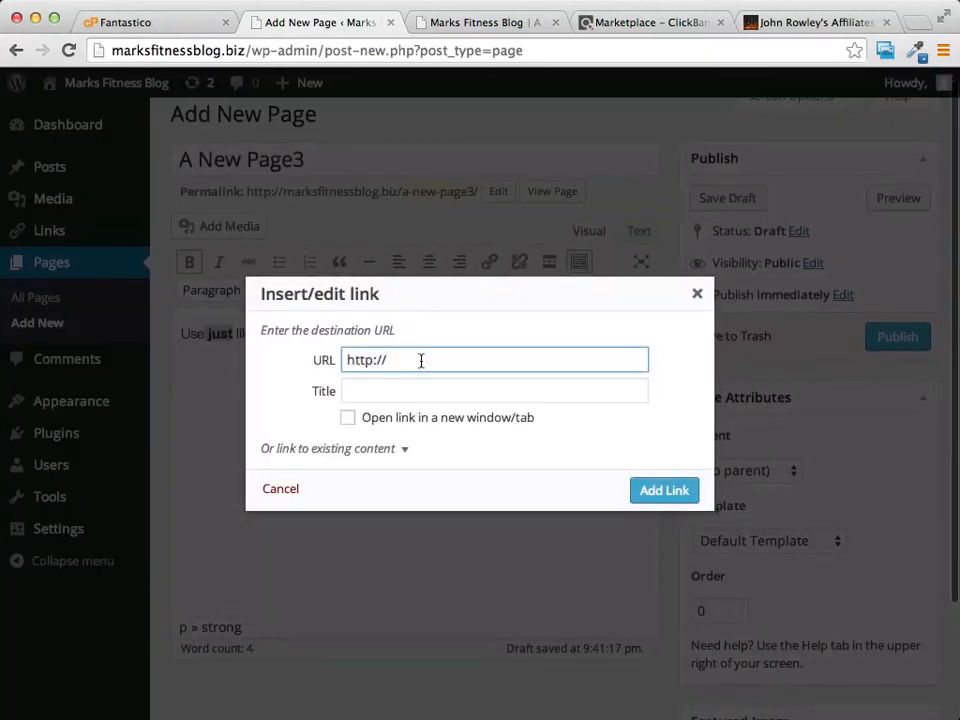
pyautogui.write('g')
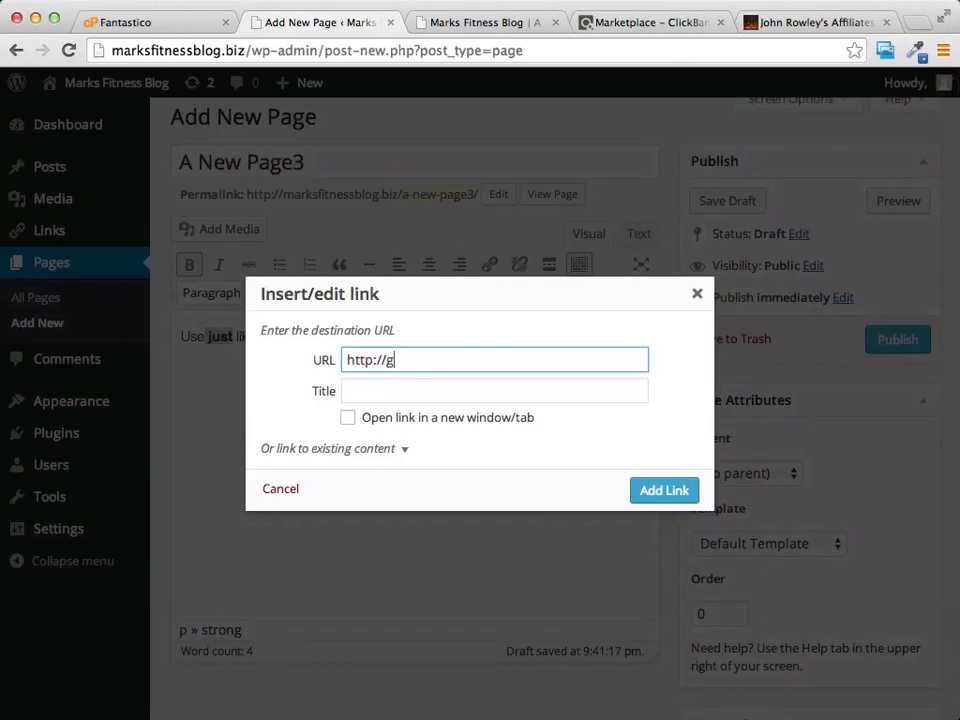
pyautogui.write('oogle.com')
pyautogui.click(662, 490)
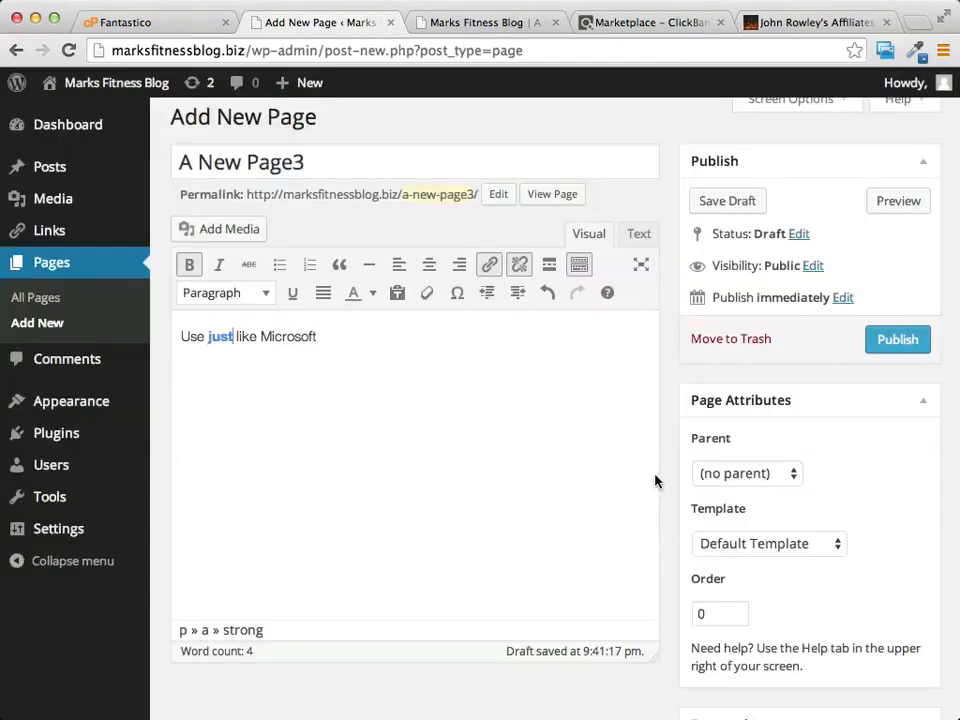
pyautogui.doubleClick(220, 338)
pyautogui.click(336, 341)
# Step: Add a new paragraph reading 'type in what you want here' beneath the linked sentence
pyautogui.press('Return')
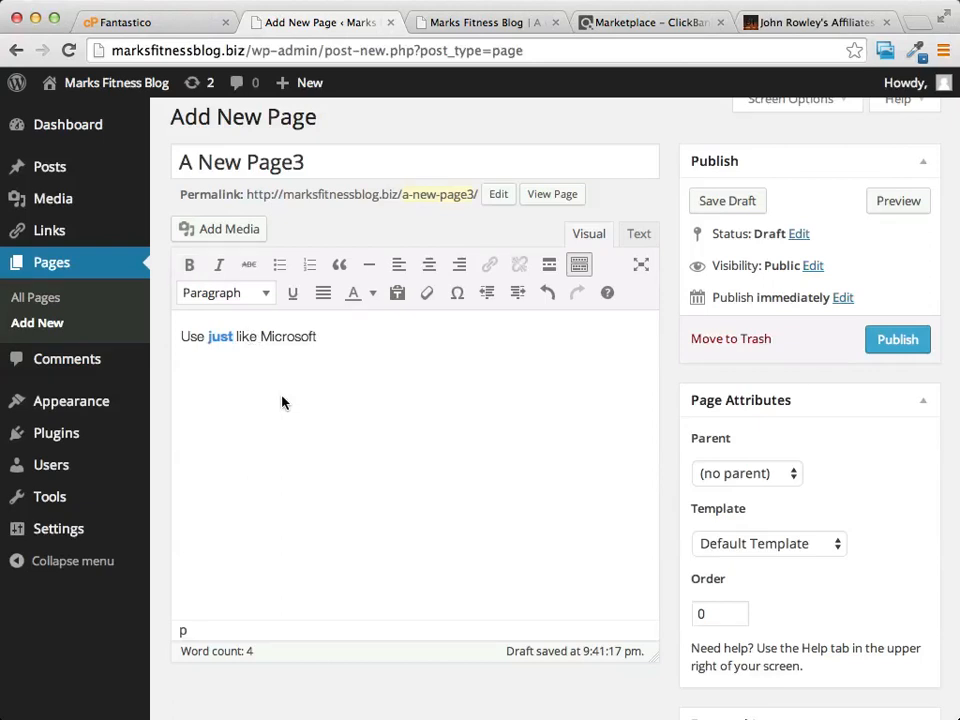
pyautogui.write('type in what you want here')
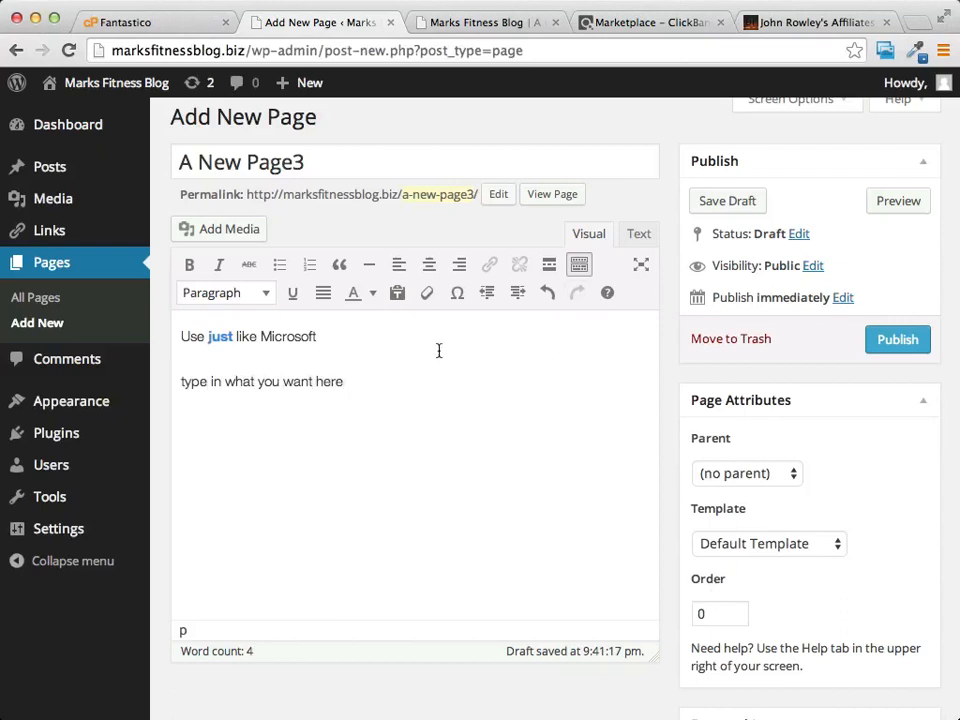
pyautogui.scroll(-1, 438, 350)
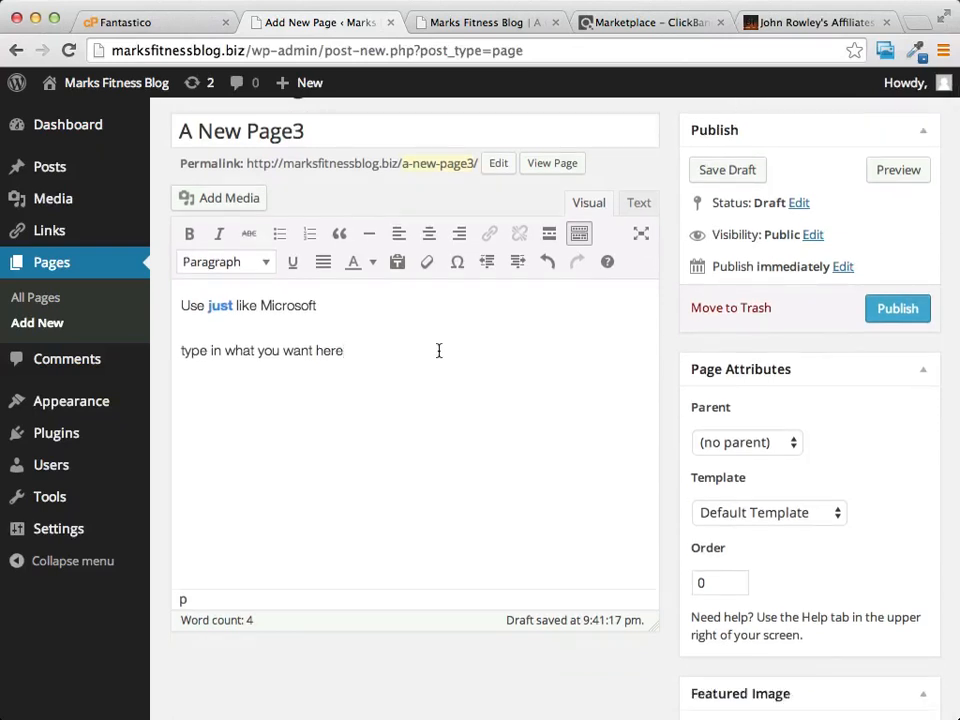
# Step: Publish A New Page3 and open its live page in a new browser tab
pyautogui.click(900, 308)
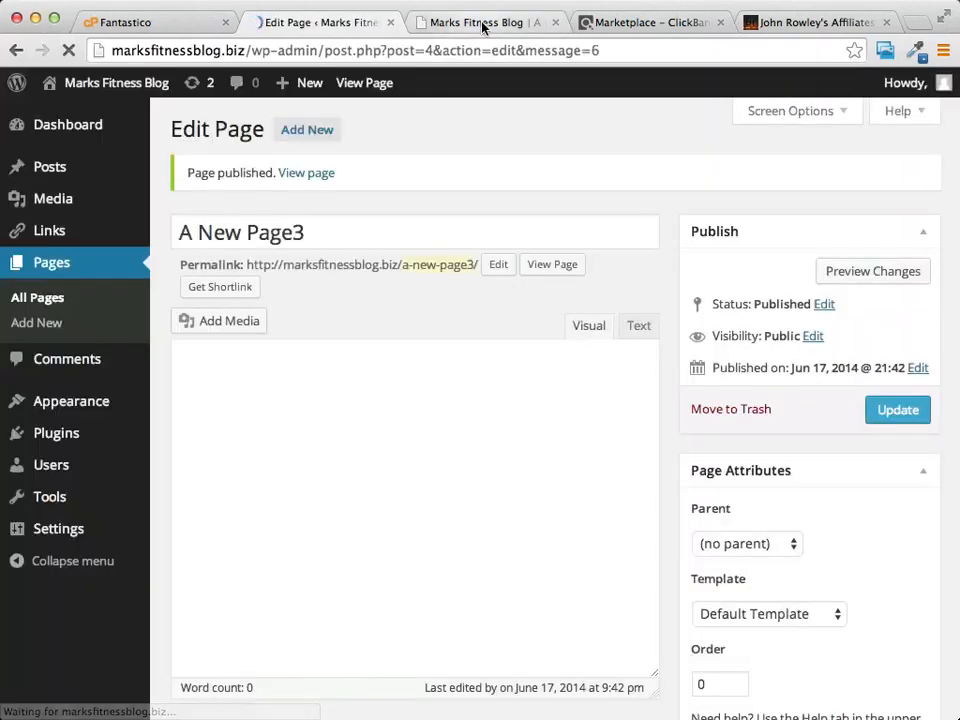
pyautogui.rightClick(302, 174)
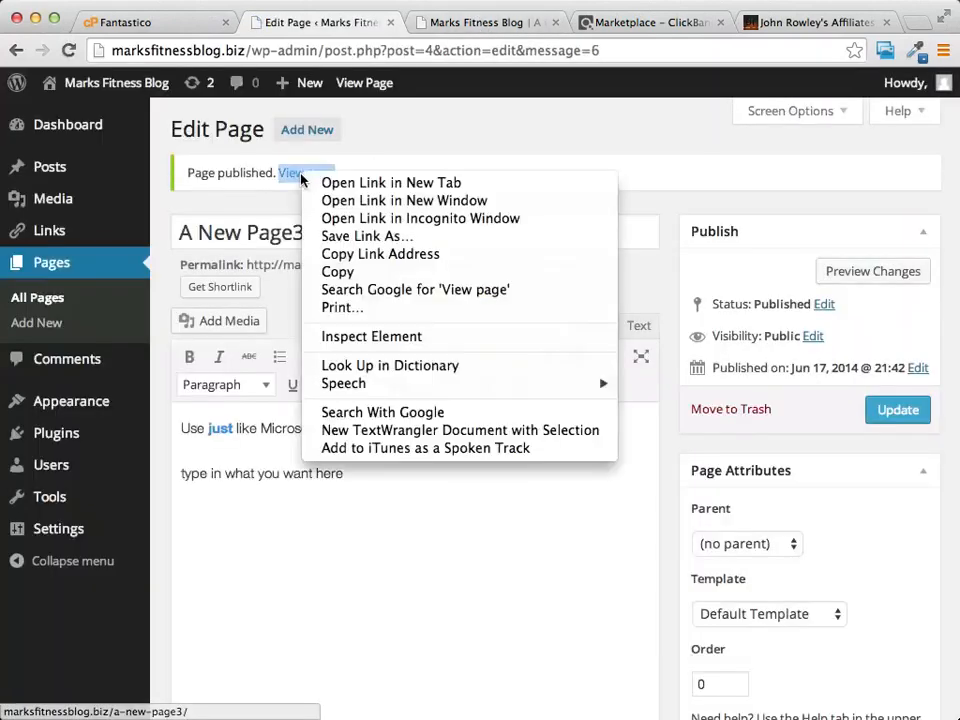
pyautogui.click(422, 185)
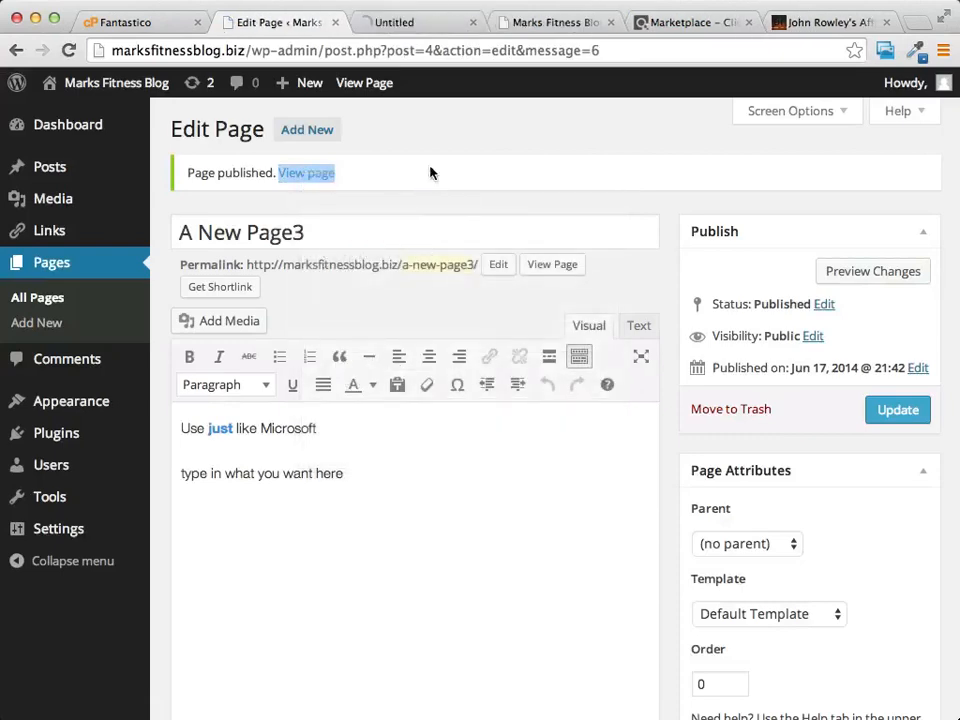
# Step: Check both text lines on the live /a-new-page3/ page, then go back to editing it
pyautogui.click(418, 22)
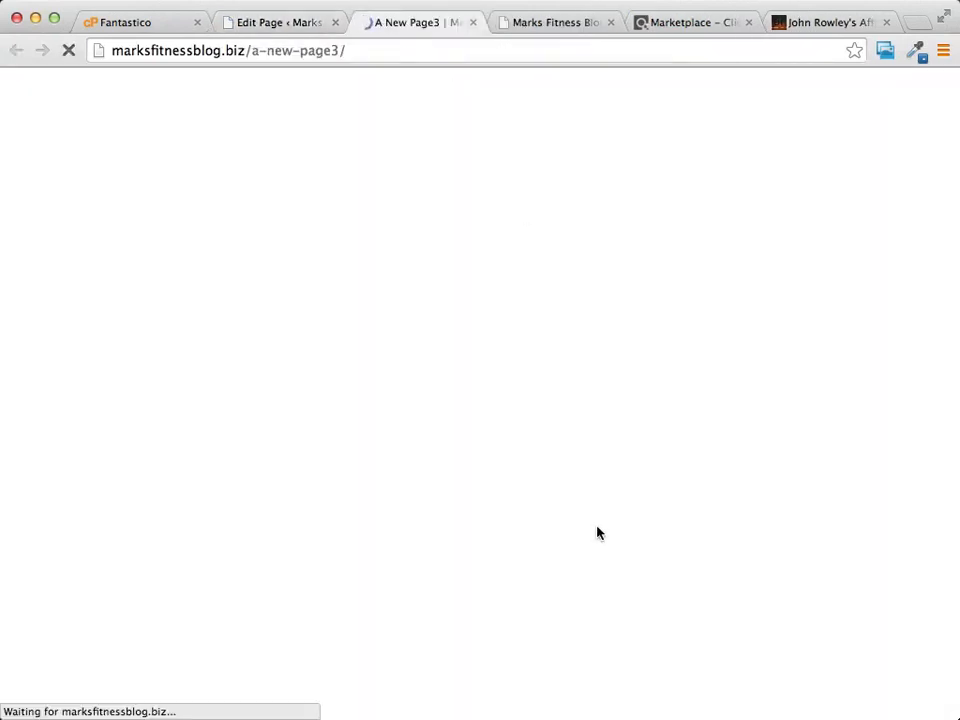
pyautogui.scroll(-3, 579, 285)
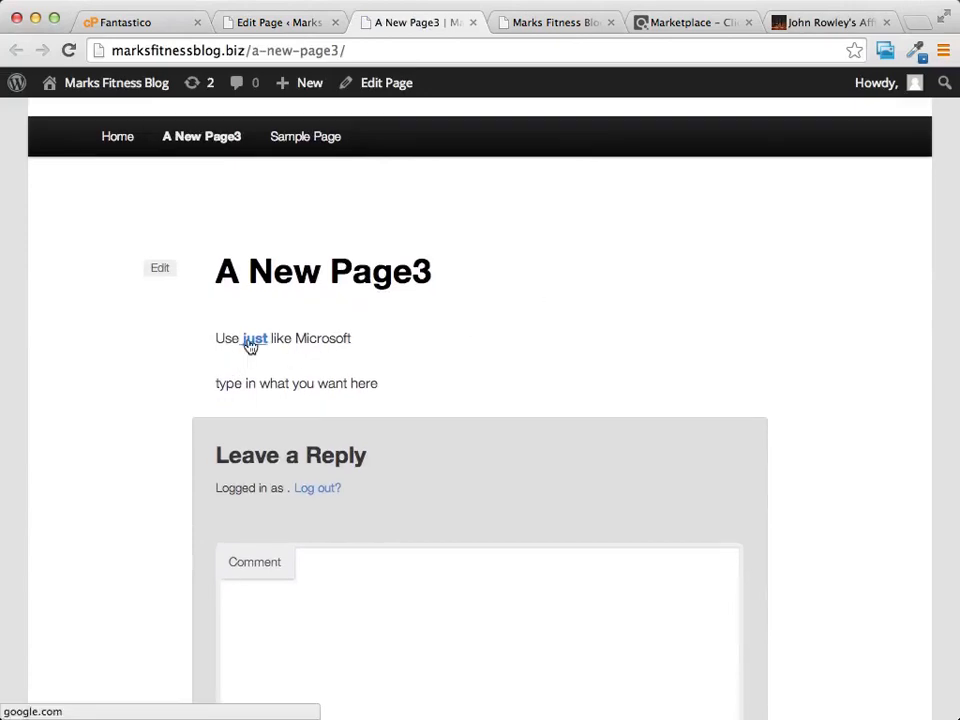
pyautogui.scroll(3, 472, 363)
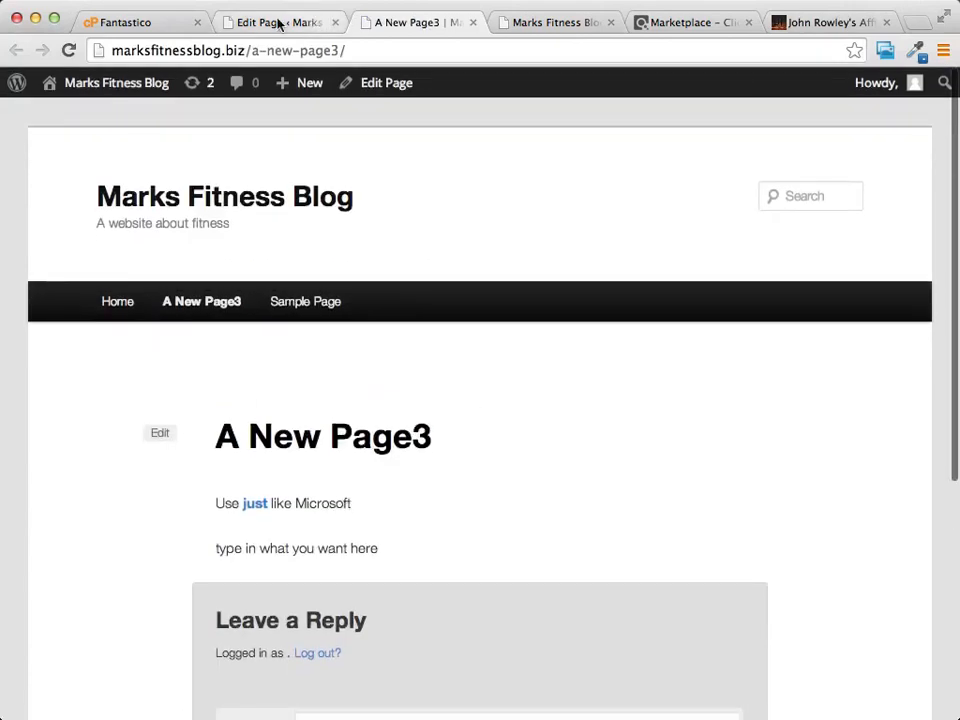
pyautogui.click(281, 23)
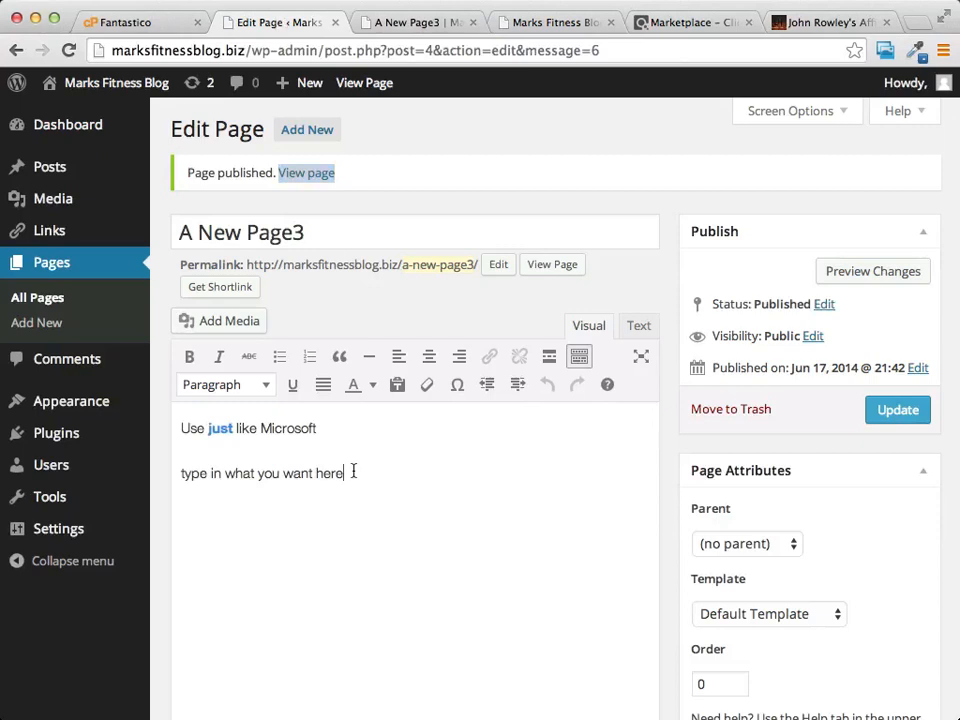